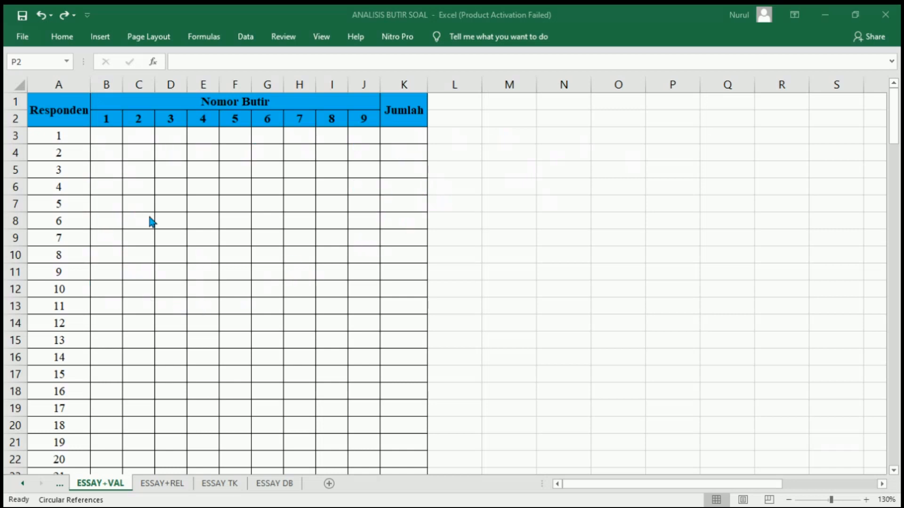
Step: Enter respondent 1's scores for items 1 to 8 in B3:I3 as 4, 4, 4, 6, 5, 5, 10 and 5
click(113, 134)
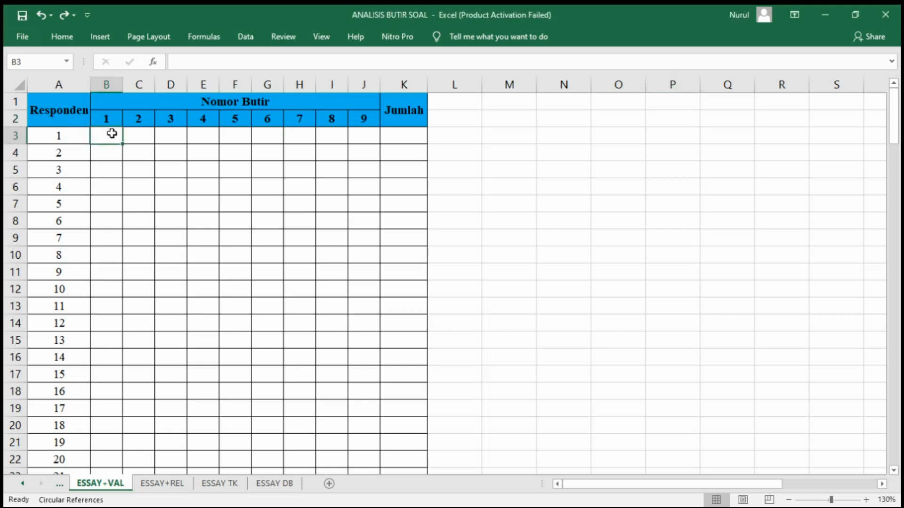
text(4)
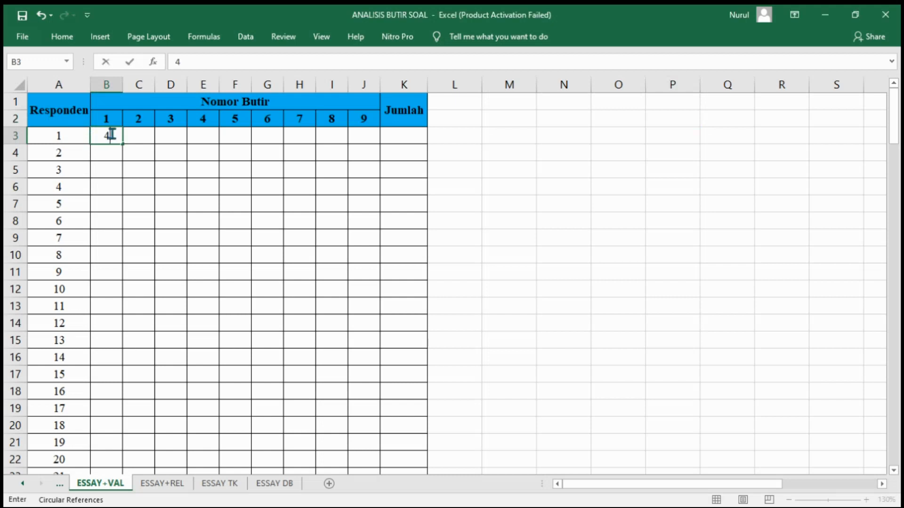
key(Tab)
text(4)
key(Tab)
text(4)
key(Tab)
text(6)
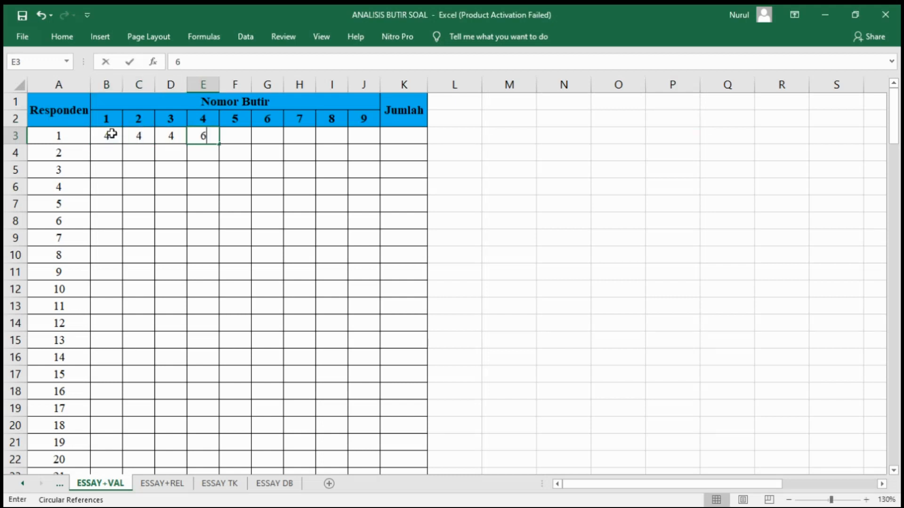
key(Tab)
text(5)
key(Tab)
text(5)
key(Tab)
text(10)
key(Tab)
text(5)
key(Tab)
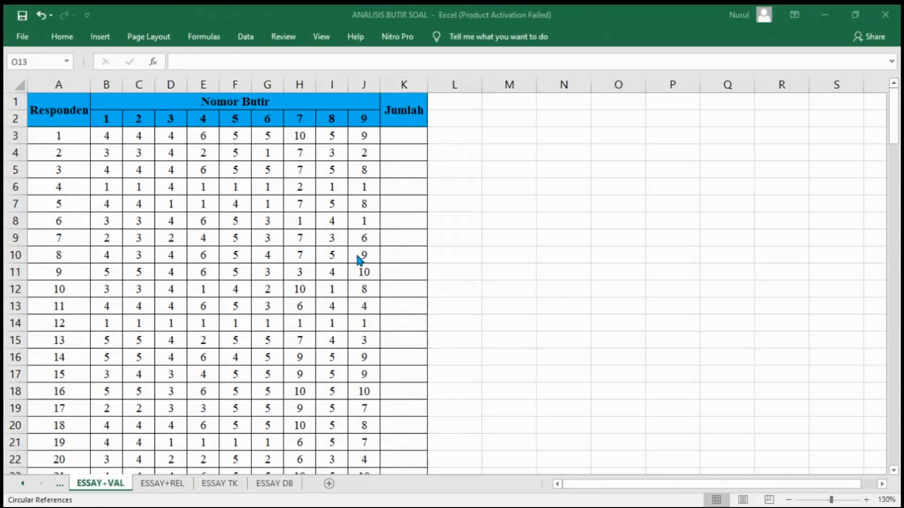
Step: Total respondent 1's item scores in Jumlah cell K3 with =SUM(B3:J3)
scroll(360, 257, down, 17)
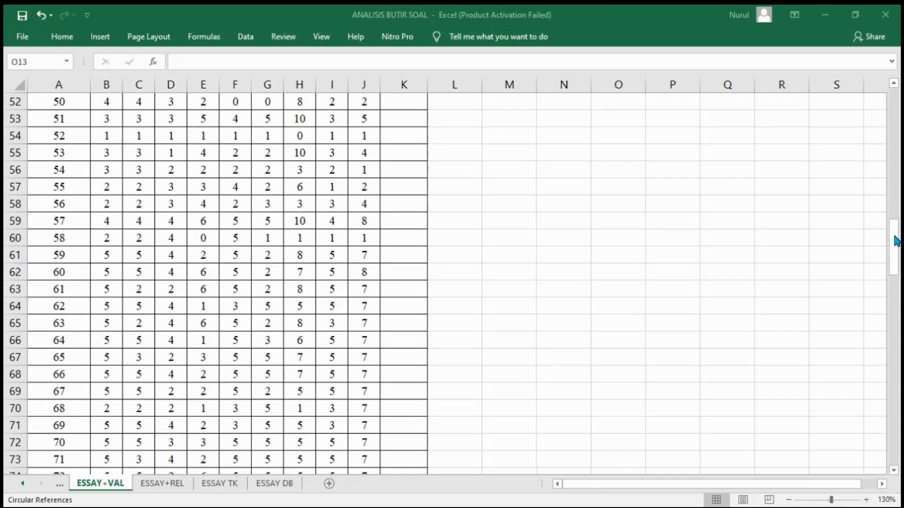
drag(896, 230, 896, 91)
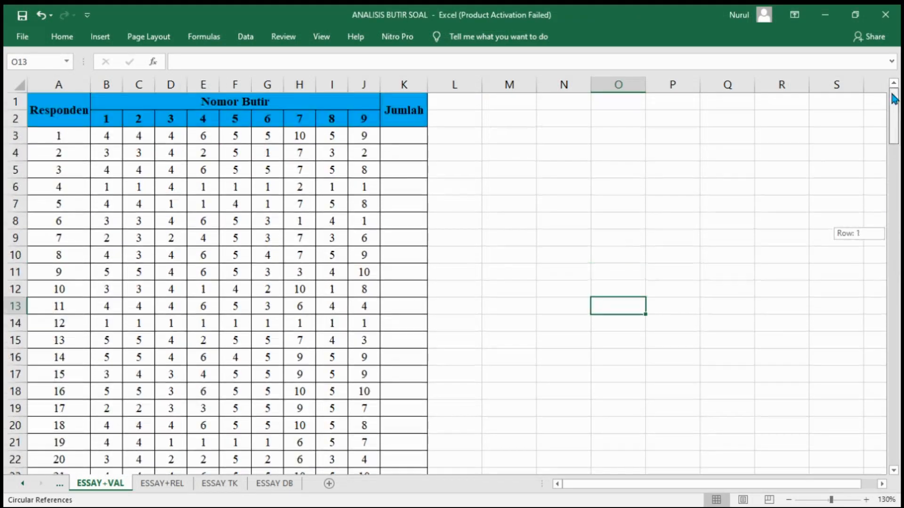
click(408, 139)
text(=SUM()
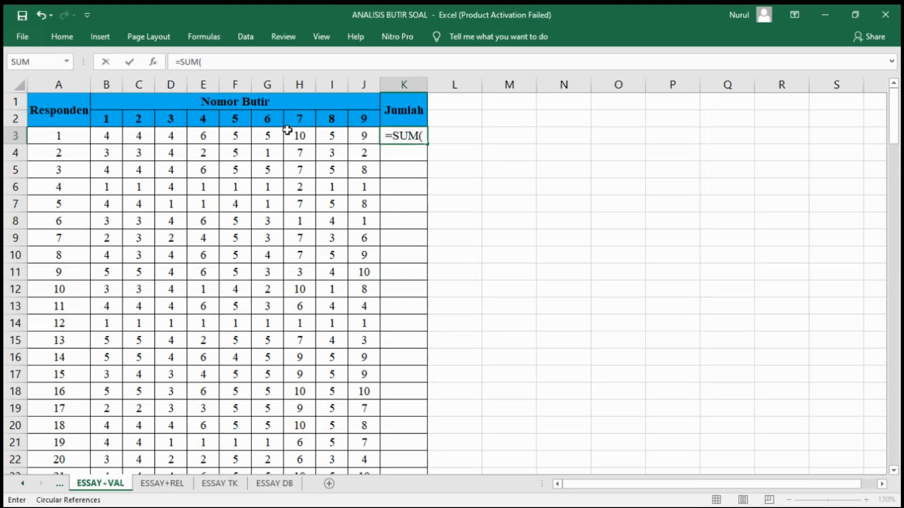
drag(108, 138, 361, 132)
text())
key(Return)
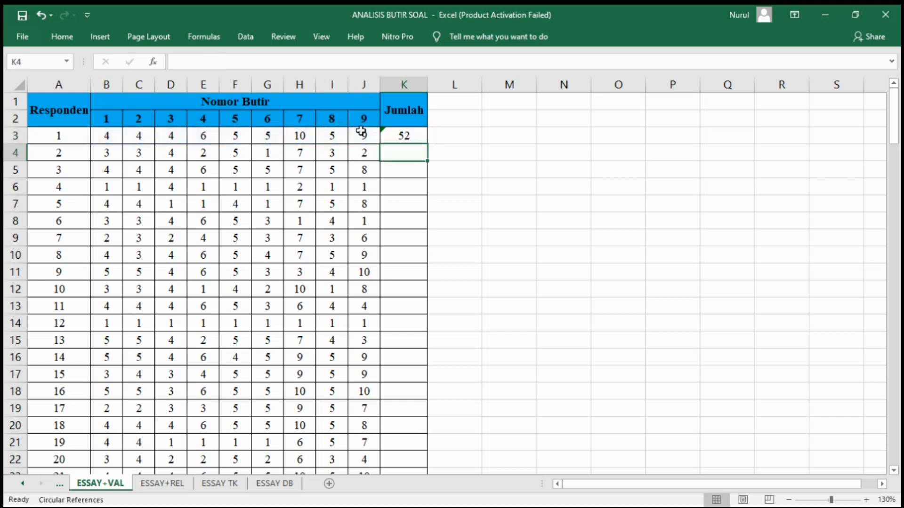
Step: Copy the K3 total formula down the Jumlah column to K144 for all respondents
click(407, 135)
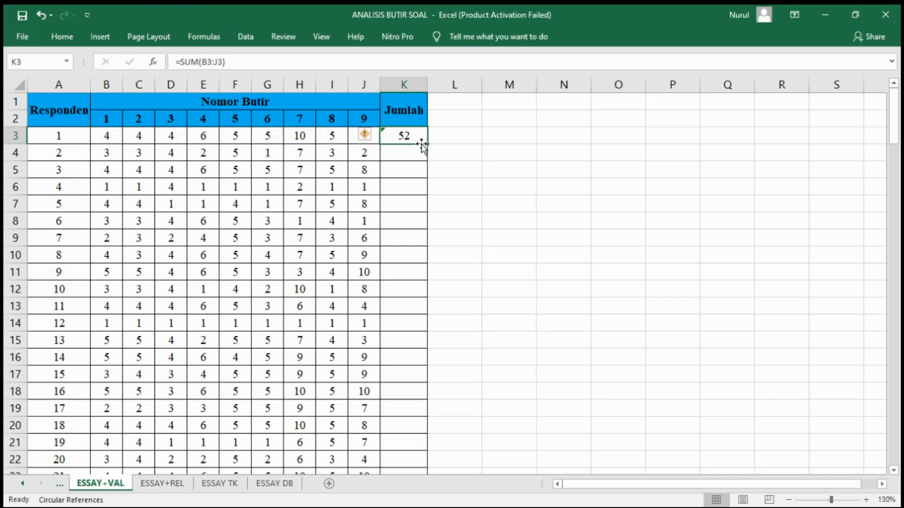
drag(429, 143, 429, 447)
scroll(437, 384, up, 20)
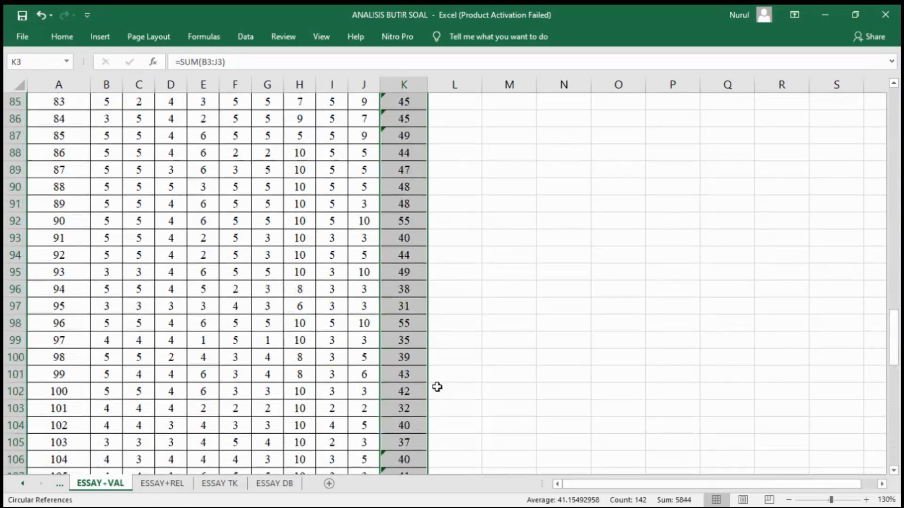
scroll(436, 382, up, 19)
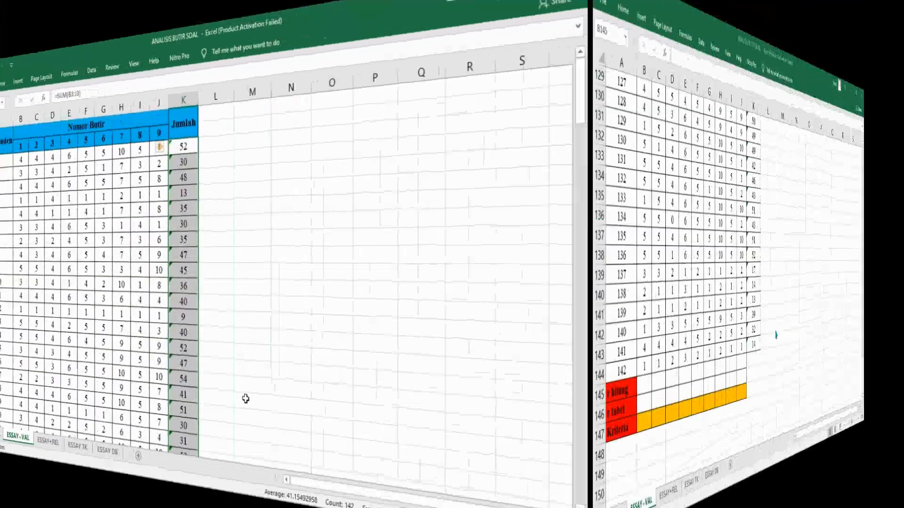
Step: Begin a CORREL formula in r hitung cell B145 with the item 1 scores B3:B144 as the first array
scroll(223, 322, up, 3)
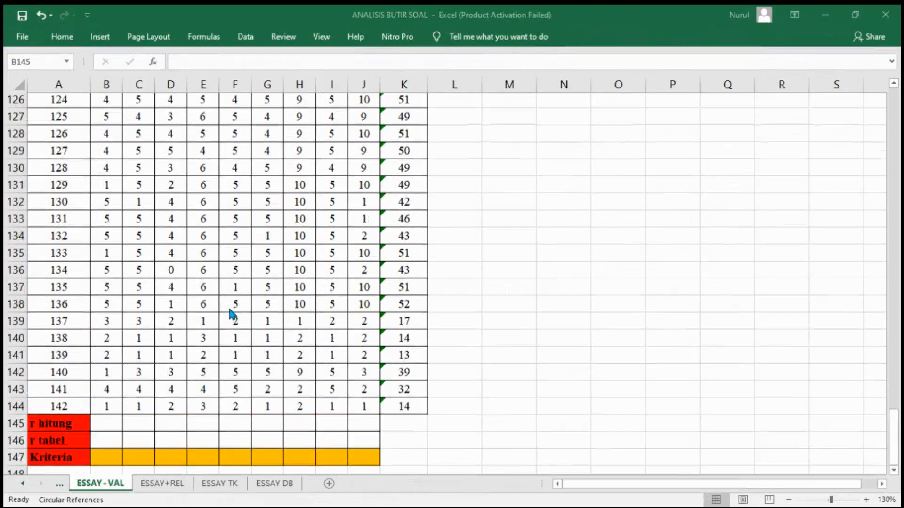
scroll(232, 313, down, 2)
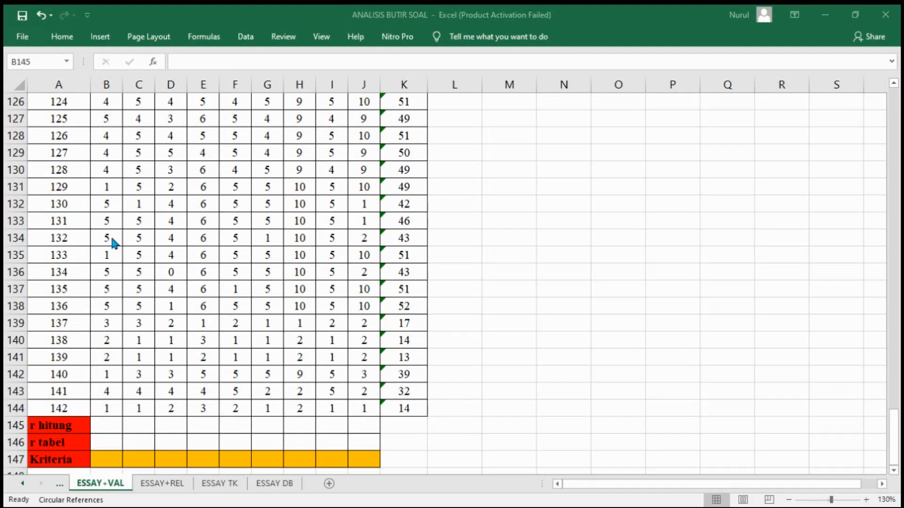
scroll(112, 141, up, 20)
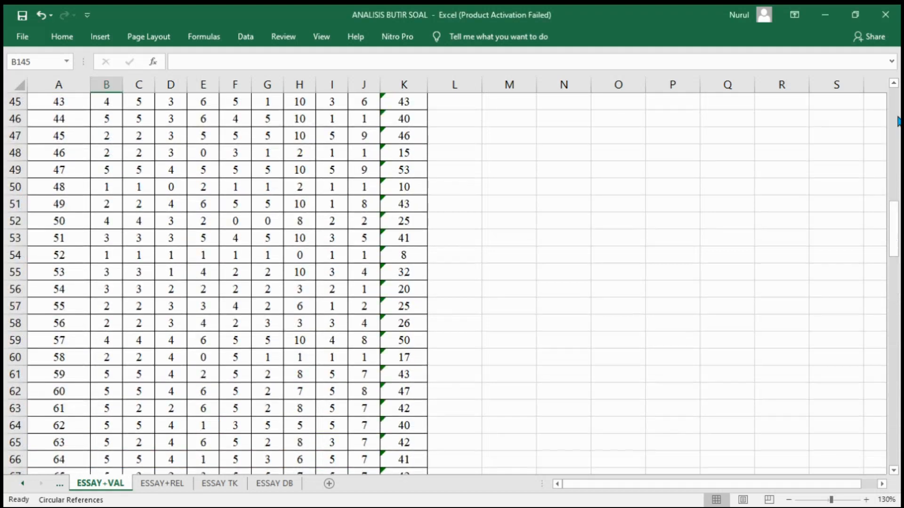
drag(894, 250, 894, 113)
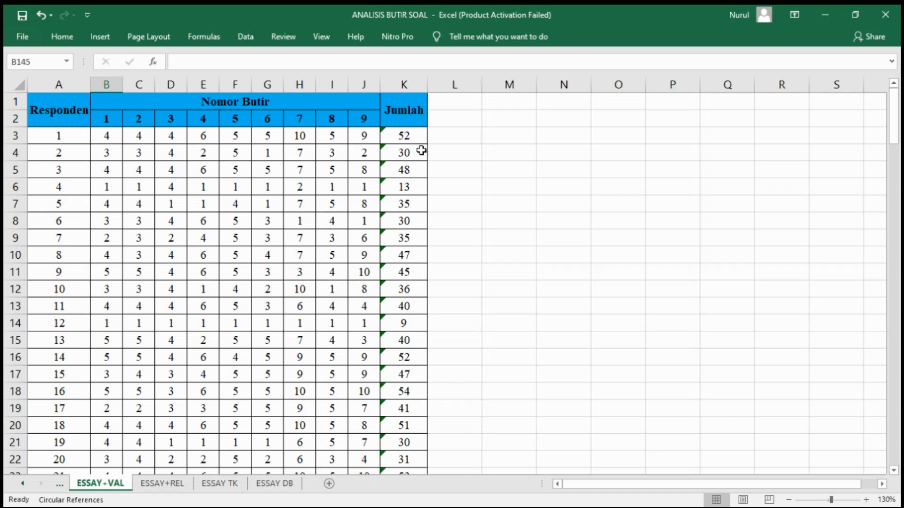
drag(892, 139, 880, 450)
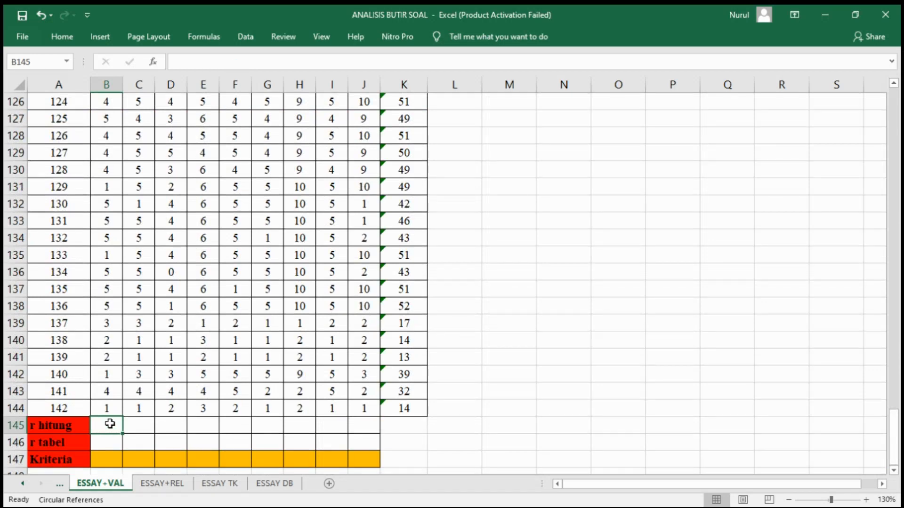
text(=CORREL)
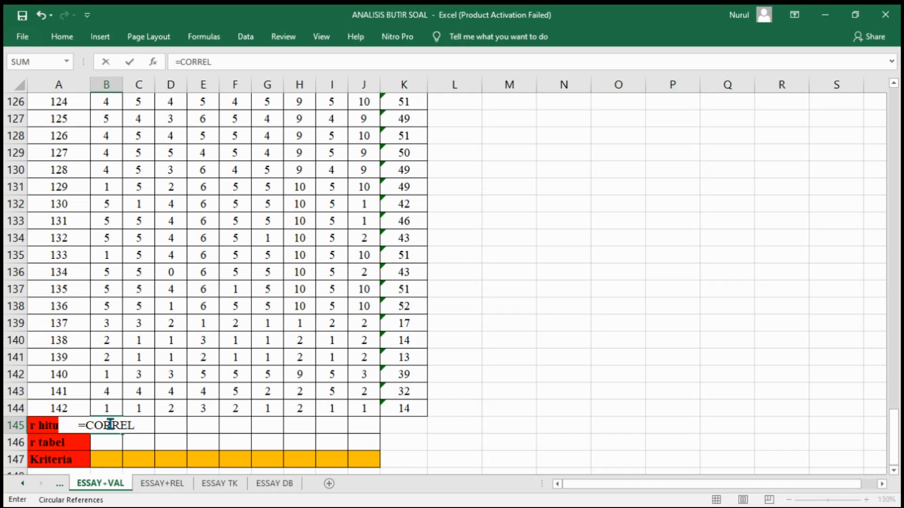
text(()
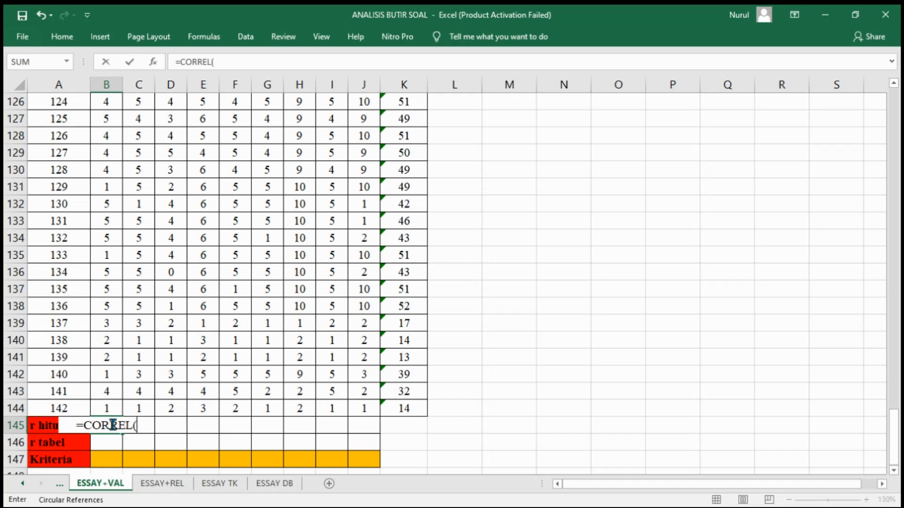
scroll(133, 390, up, 20)
scroll(133, 390, up, 16)
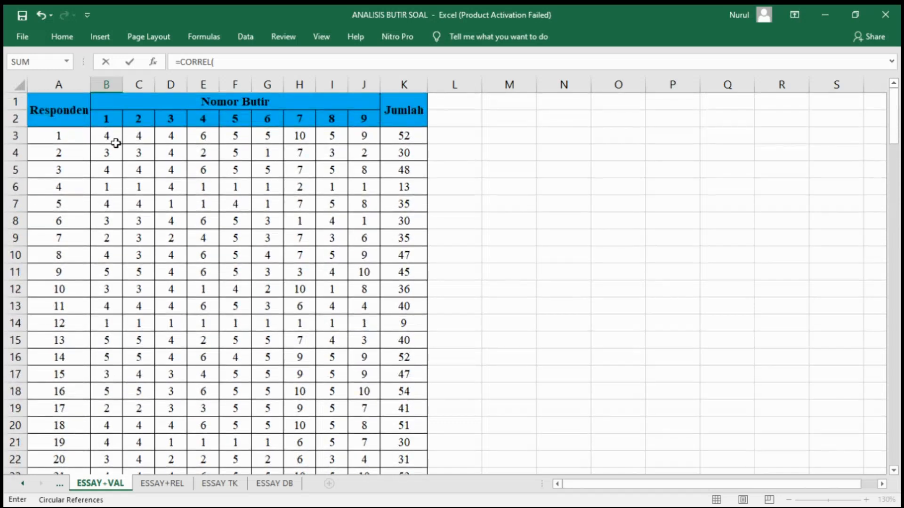
drag(109, 134, 117, 395)
Step: Complete the B145 correlation formula with the absolute Jumlah range $K$3:$K$144 as its second array
click(292, 61)
text(,$)
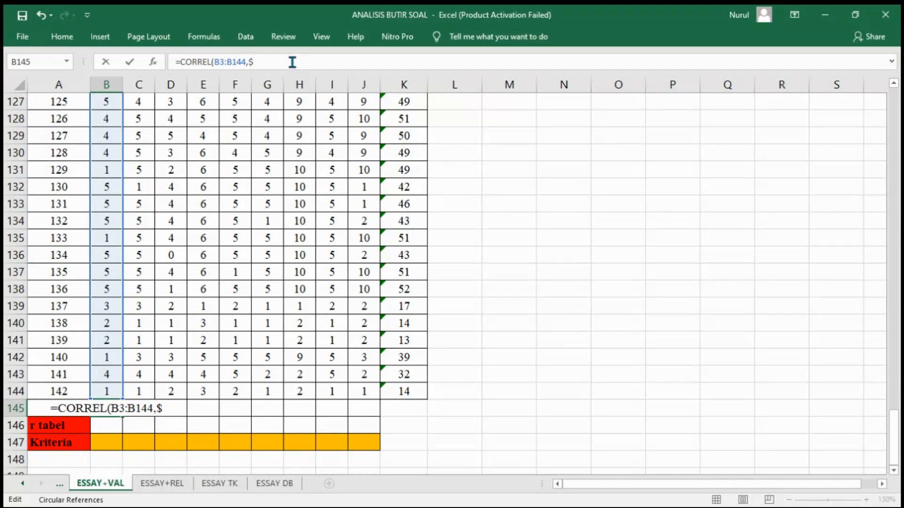
text(K)
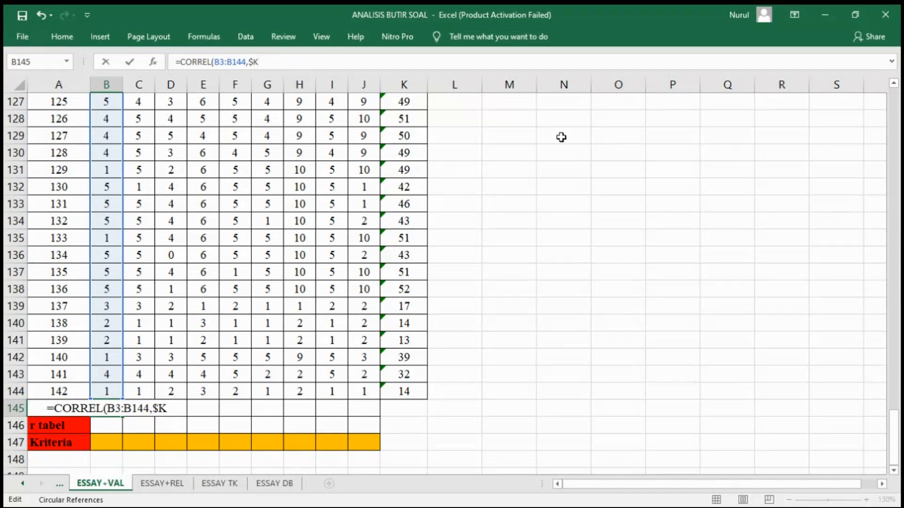
drag(894, 426, 882, 86)
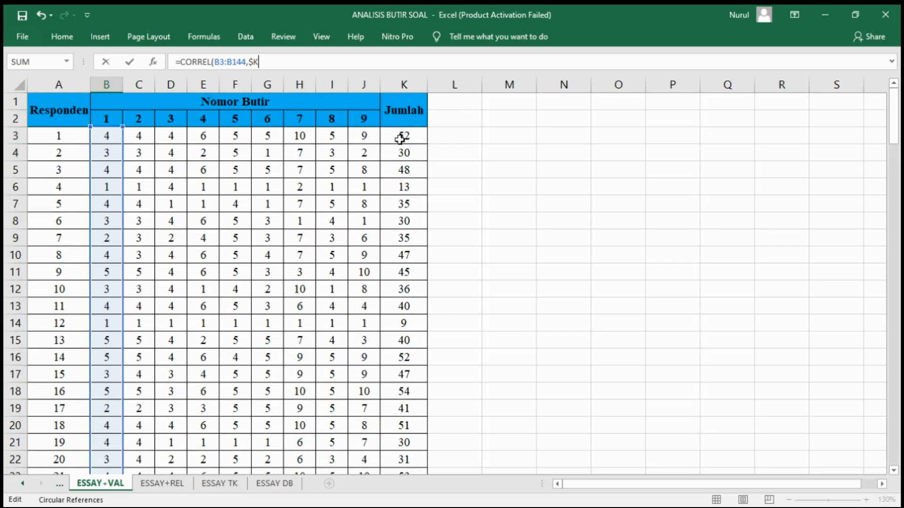
scroll(401, 142, down, 20)
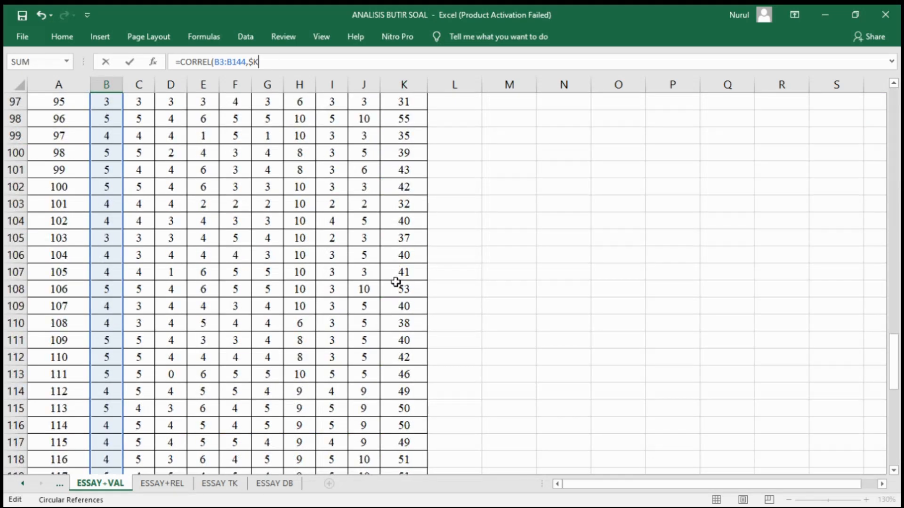
scroll(396, 287, down, 7)
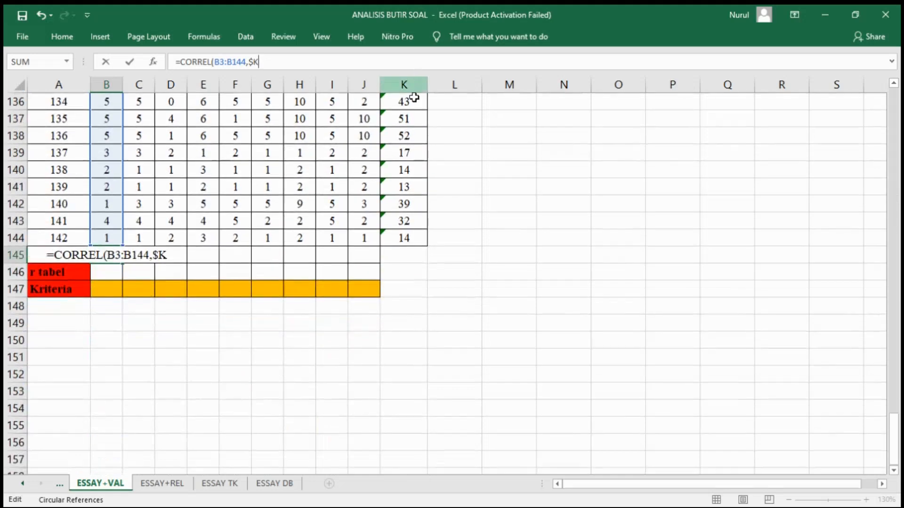
scroll(406, 202, down, 3)
scroll(404, 134, up, 1)
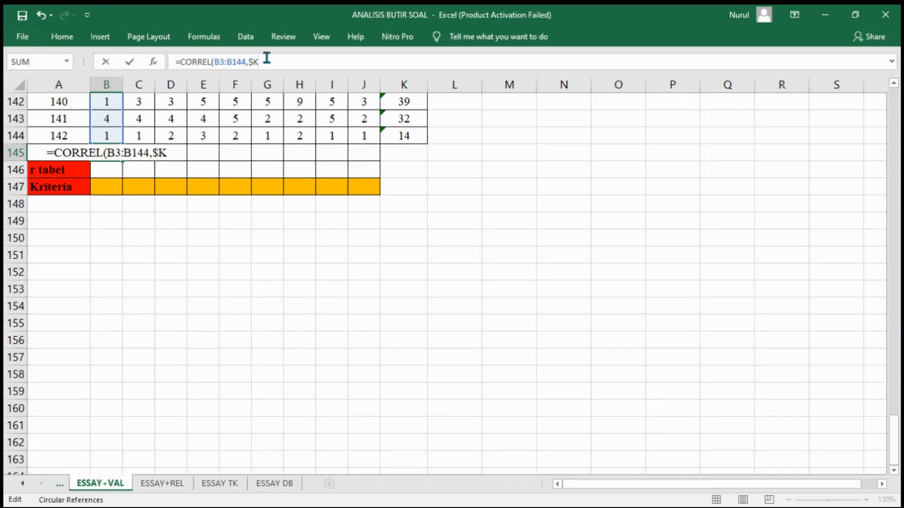
text($3)
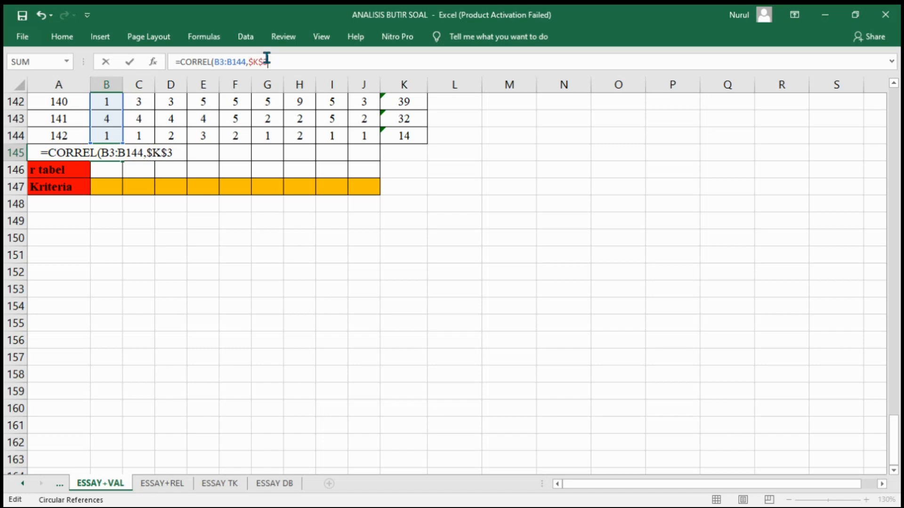
text(:)
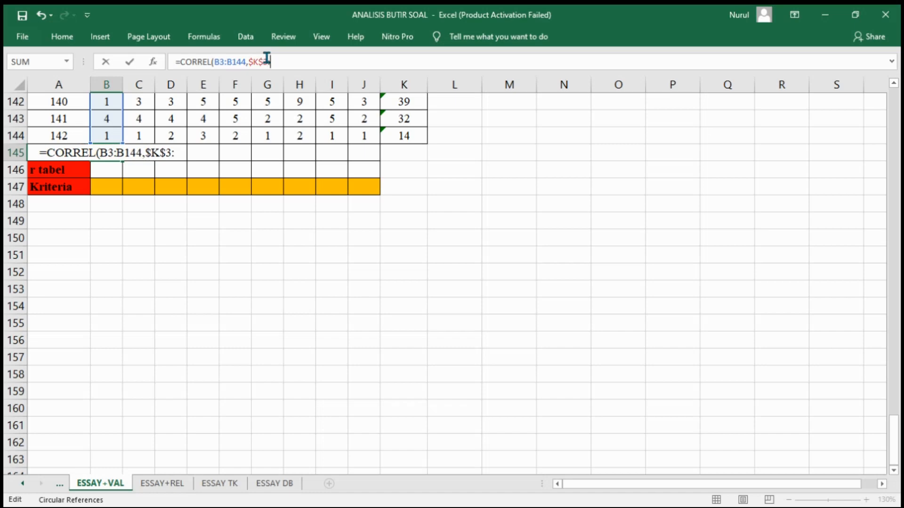
text($)
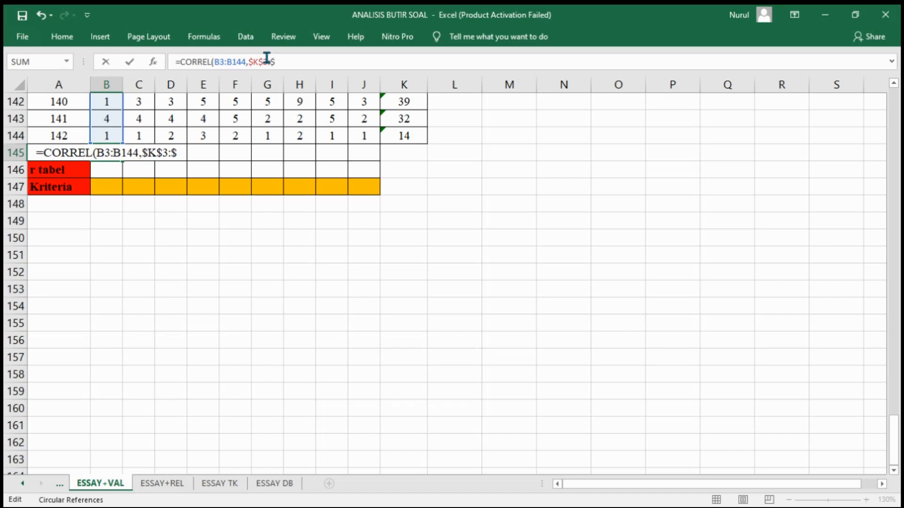
text(K)
text($144)
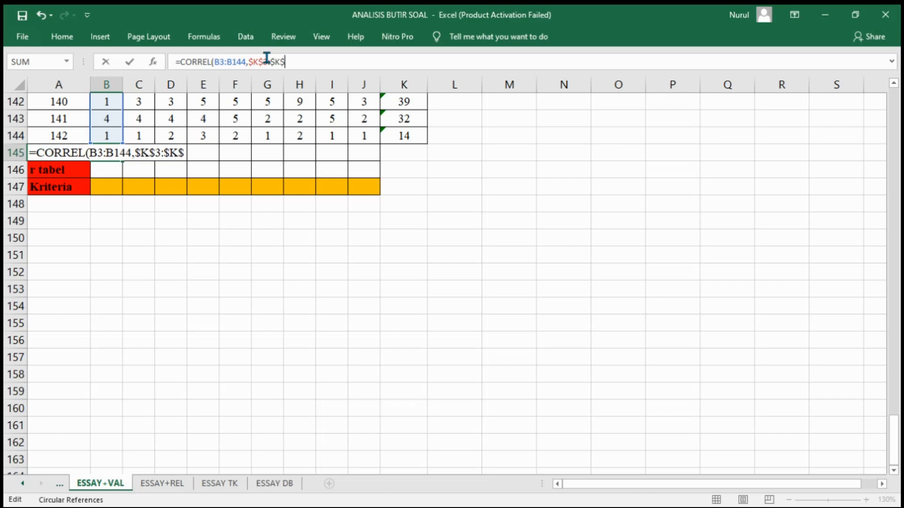
text())
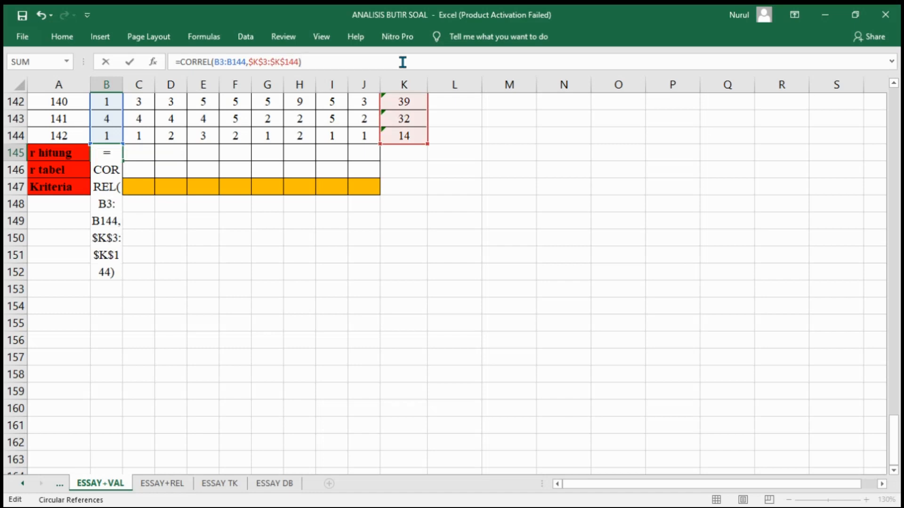
key(Return)
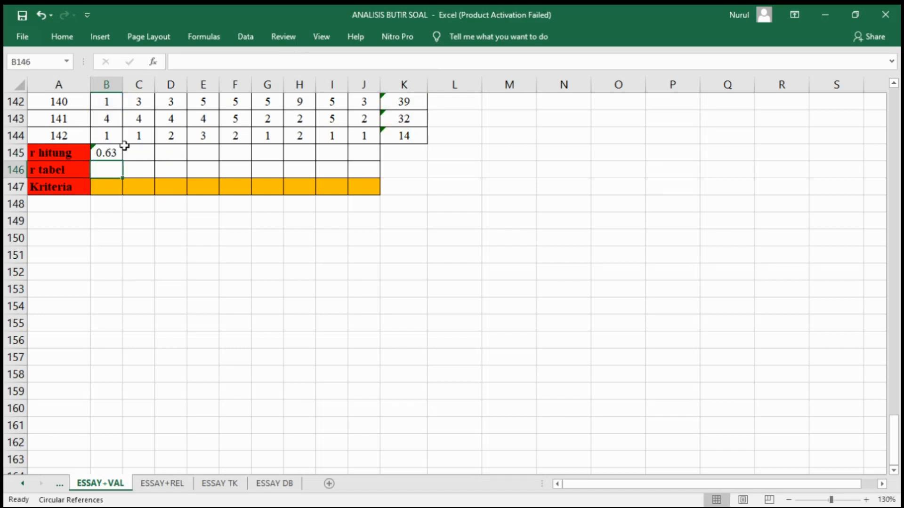
Step: Copy the B145 correlation formula across the r hitung row to J145 for items 2 to 9
click(115, 151)
scroll(144, 261, up, 11)
scroll(144, 261, up, 20)
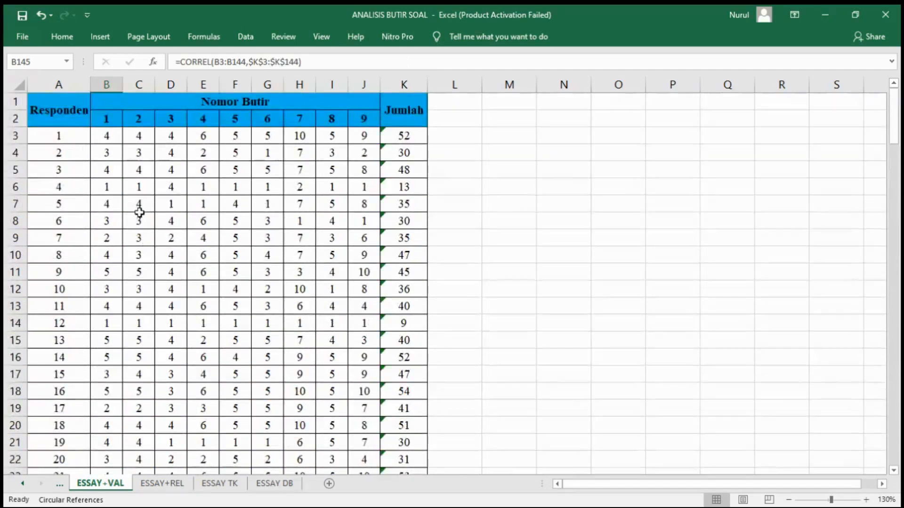
drag(894, 132, 894, 438)
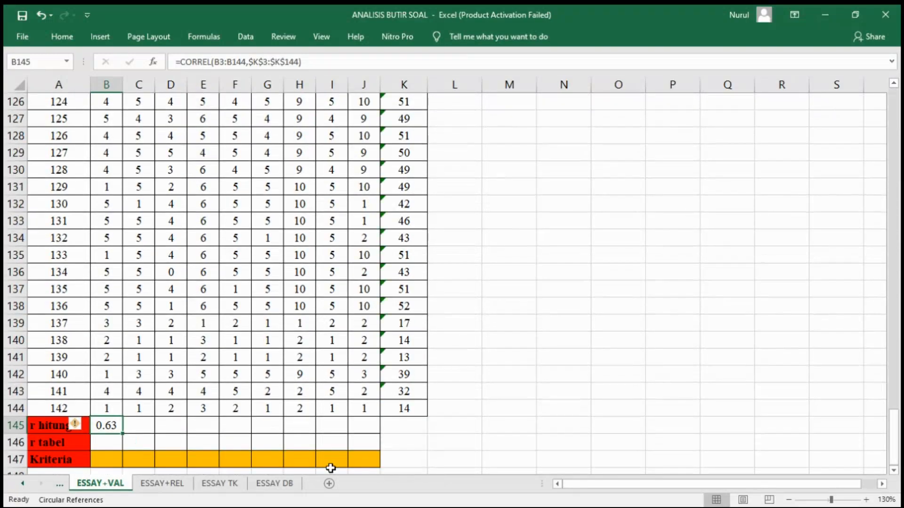
scroll(330, 468, down, 2)
drag(122, 332, 374, 333)
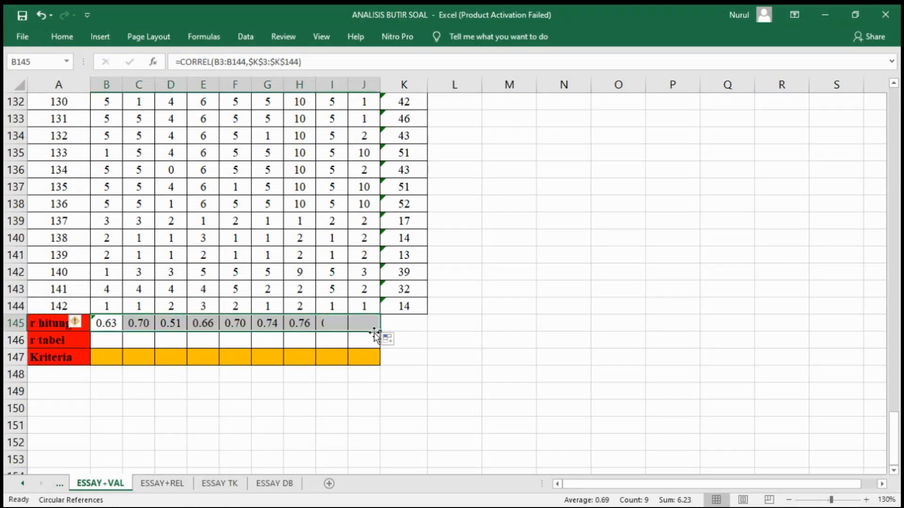
click(413, 316)
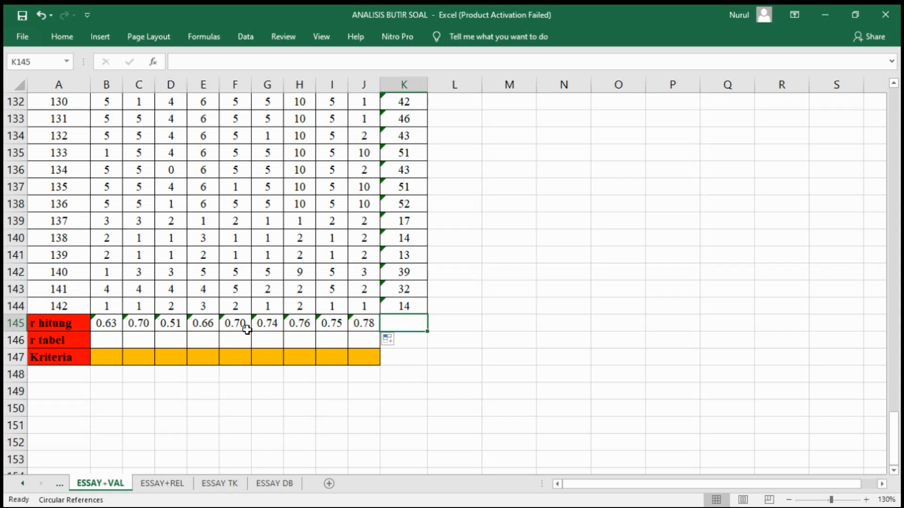
click(107, 323)
click(141, 323)
click(169, 322)
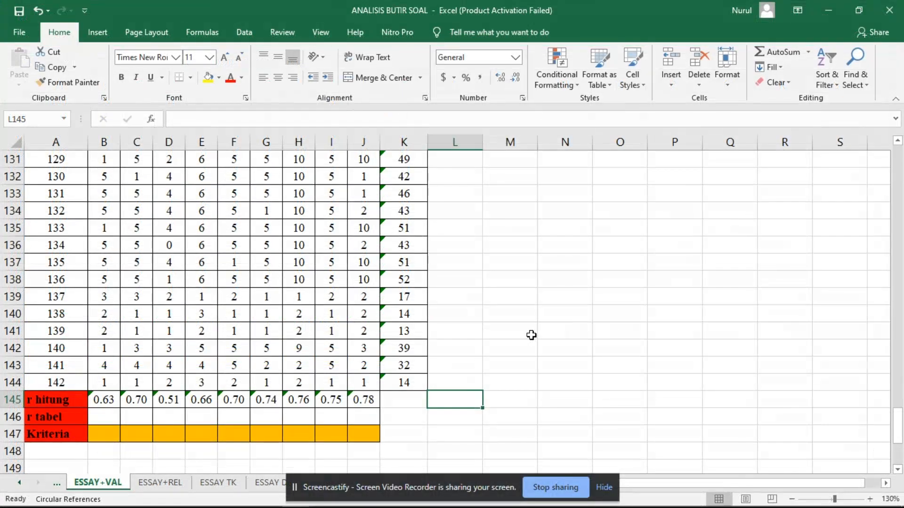
click(524, 332)
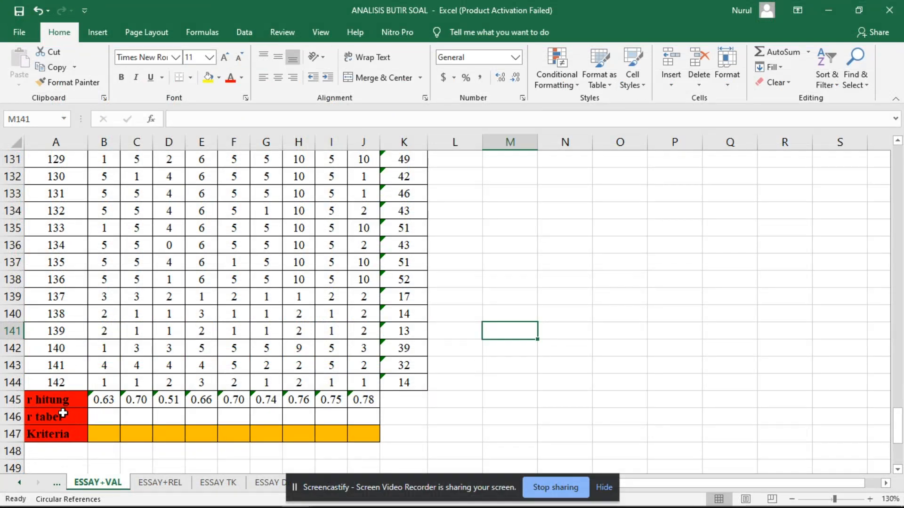
Step: Switch to the r tabel PDF in Nitro Pro and look up the critical r for df 140 at two-tailed significance 0.05
mouse_move(602, 506)
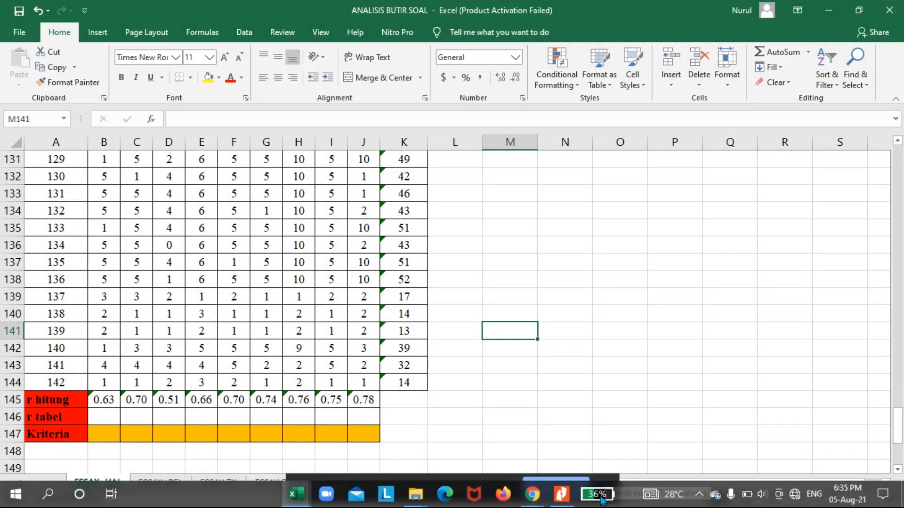
click(560, 497)
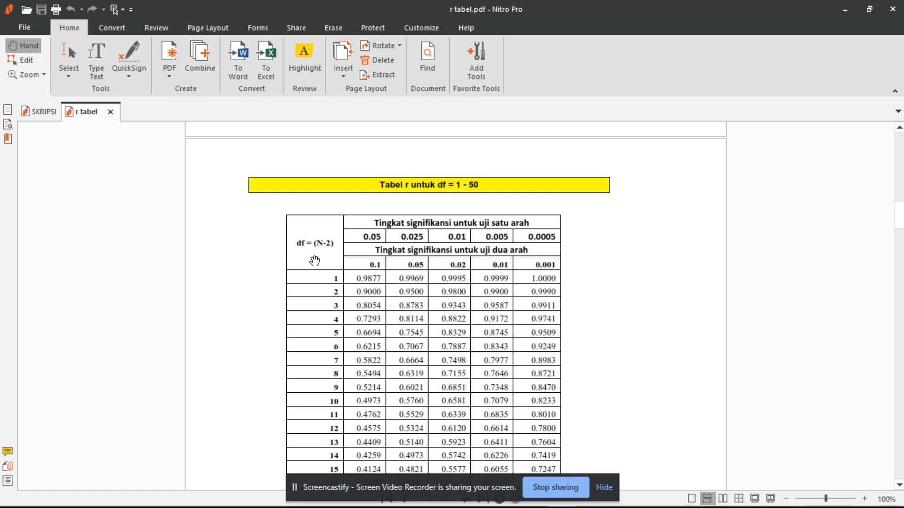
mouse_move(298, 499)
click(225, 442)
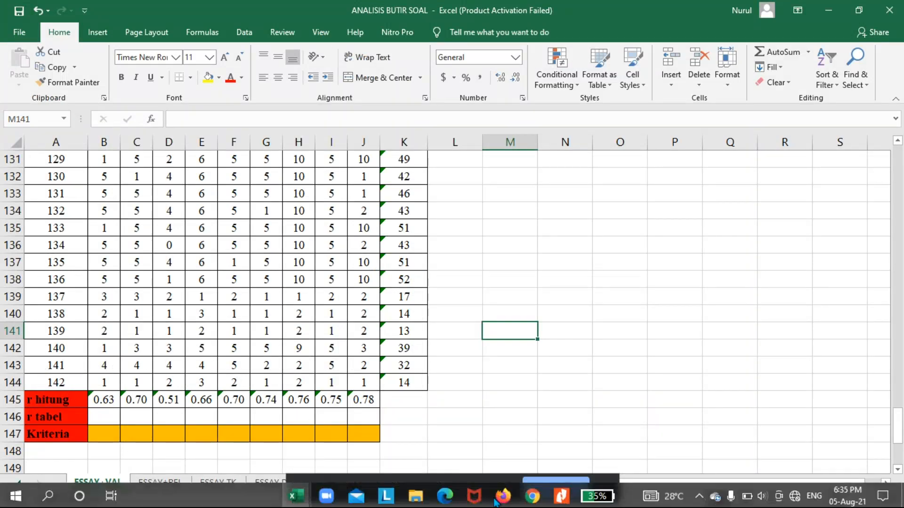
click(561, 495)
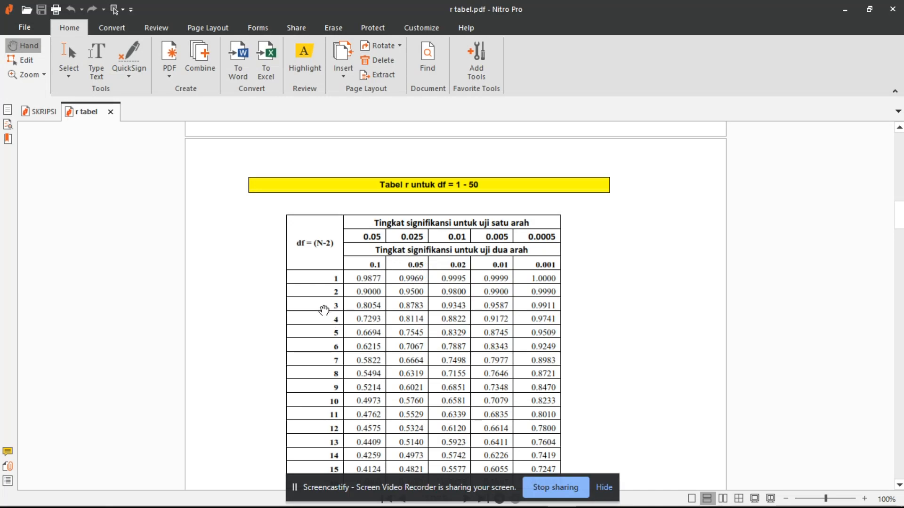
scroll(324, 310, down, 20)
scroll(332, 356, down, 20)
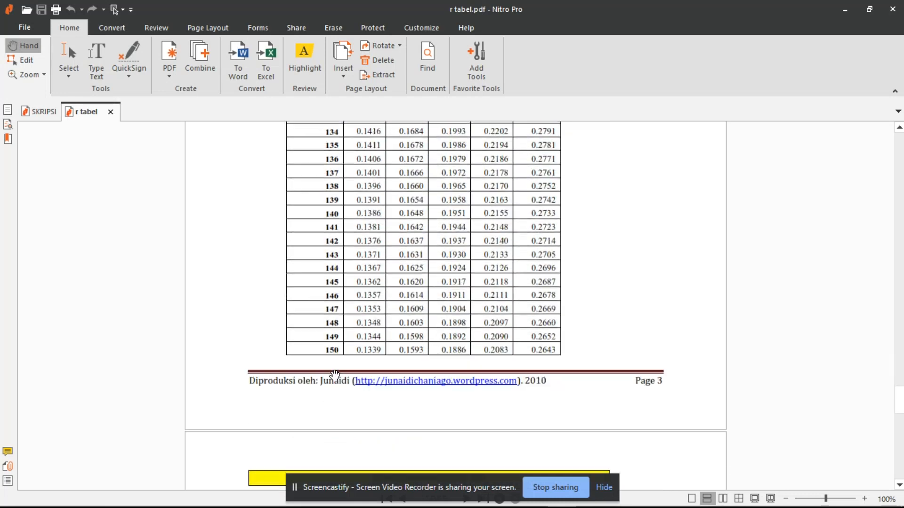
scroll(334, 374, up, 2)
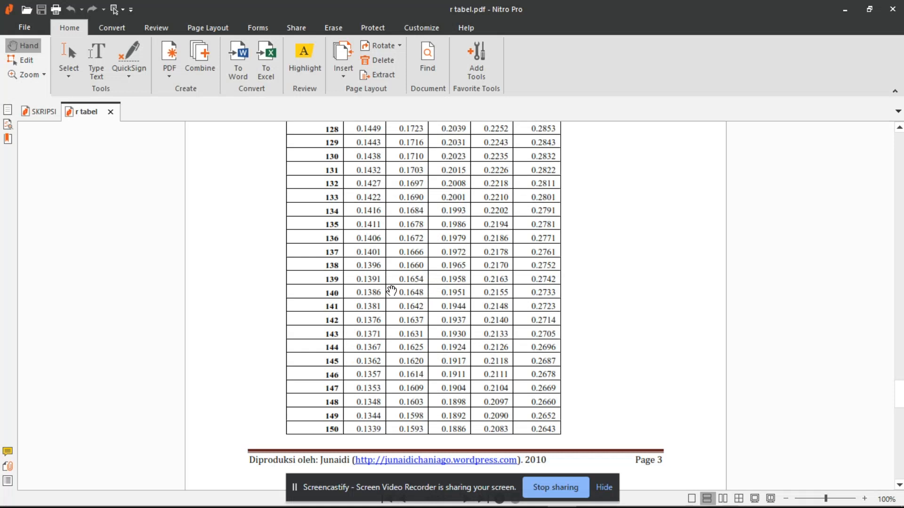
mouse_move(417, 507)
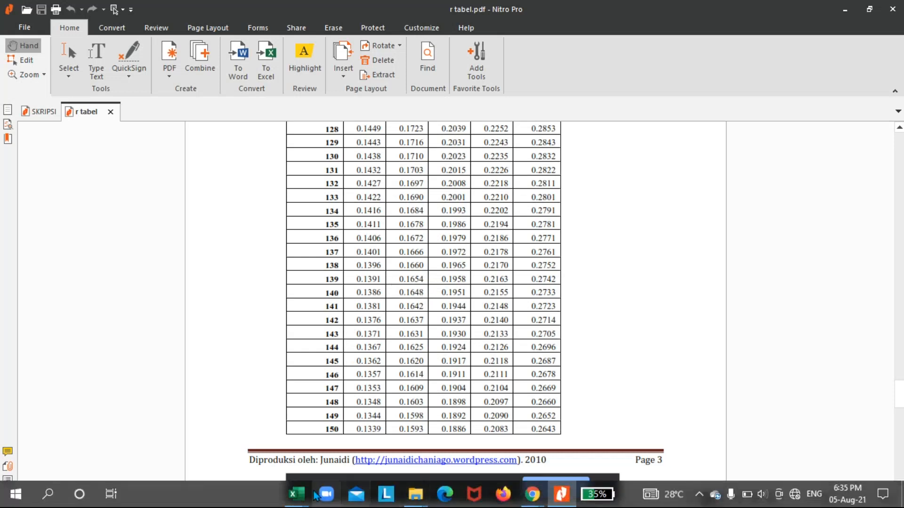
Step: Switch back to Excel, enter 0.1648 in r tabel cell B146 and copy it across the row to J146
click(296, 494)
click(114, 415)
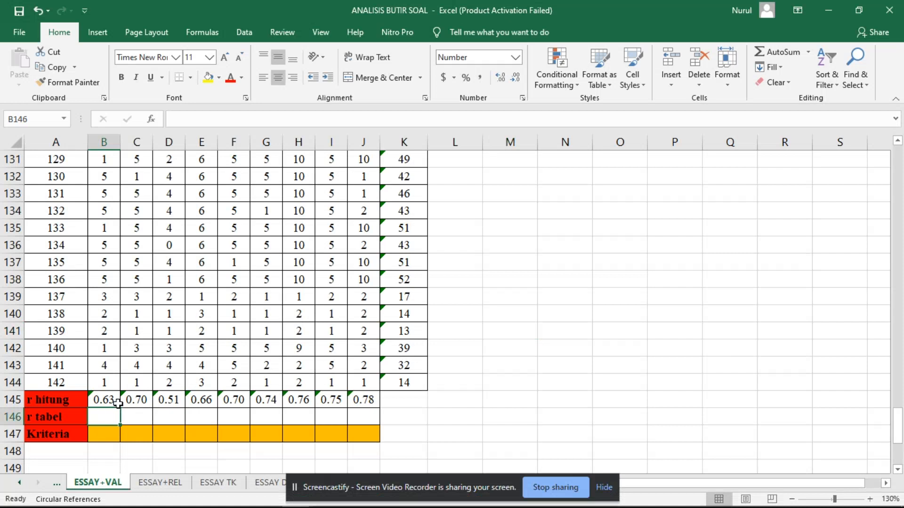
text(0.1648)
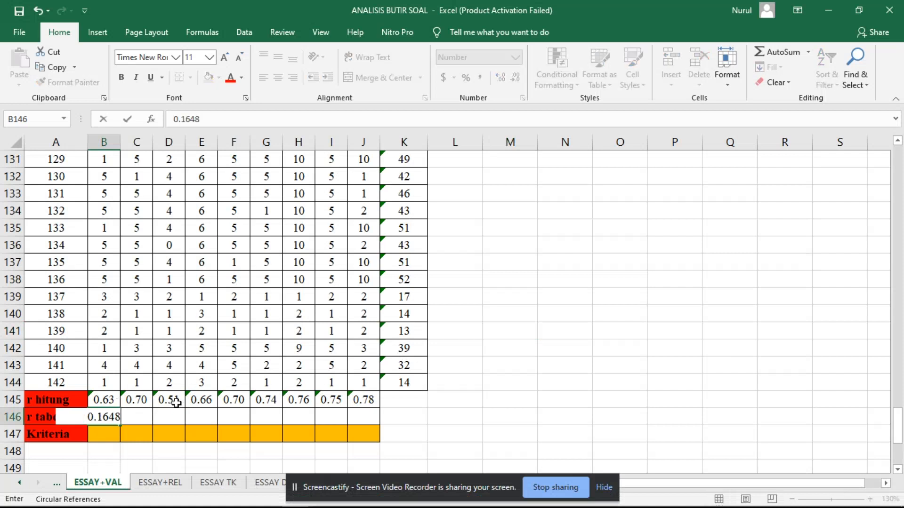
key(Up)
click(106, 421)
drag(122, 427, 370, 419)
click(442, 412)
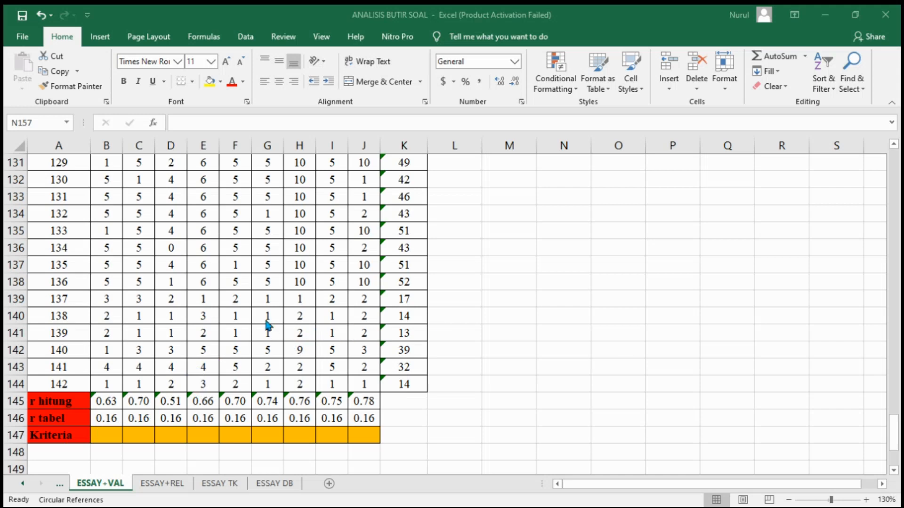
Step: Begin an IF formula in Kriteria cell B147 with the condition B145>B146
scroll(262, 319, down, 3)
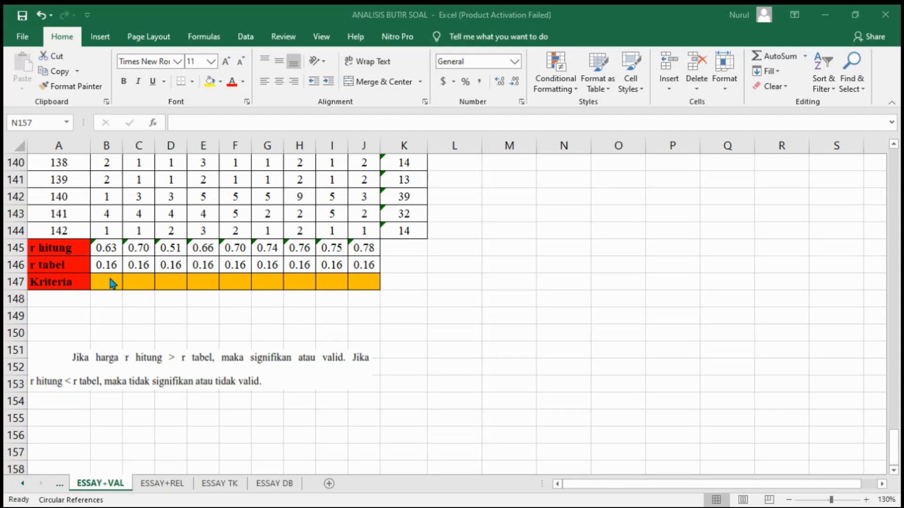
click(111, 279)
text(=)
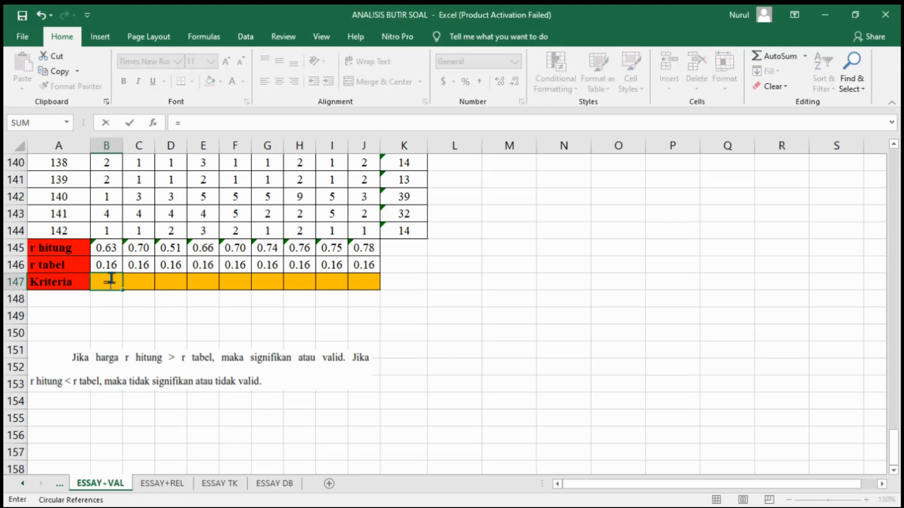
text(IF()
scroll(111, 280, down, 2)
scroll(110, 278, up, 1)
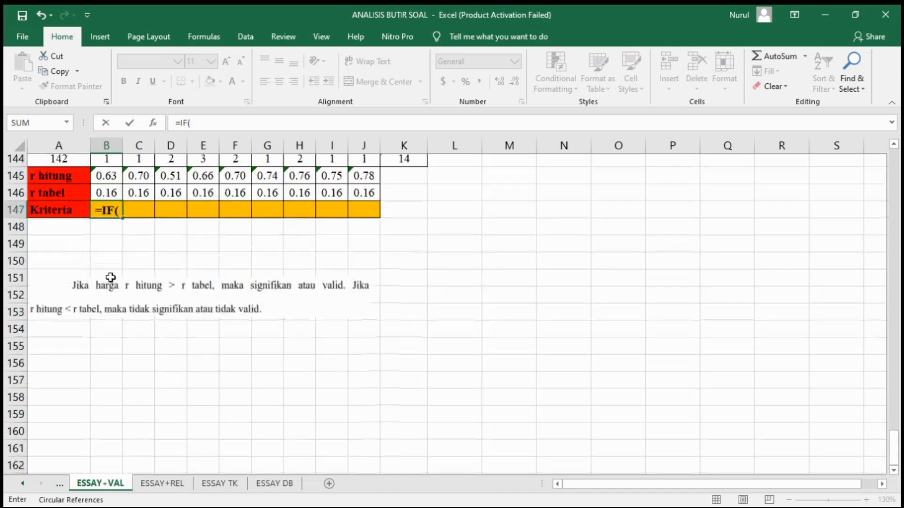
scroll(111, 278, up, 1)
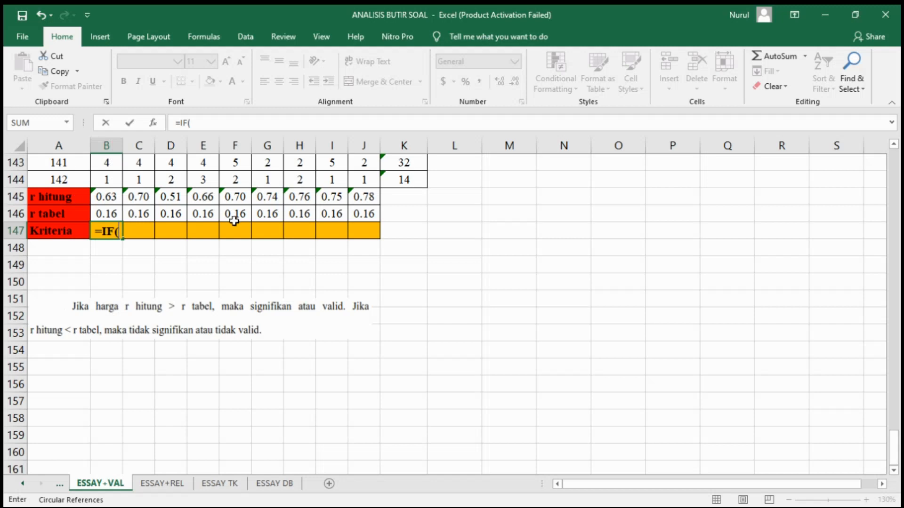
text(B145)
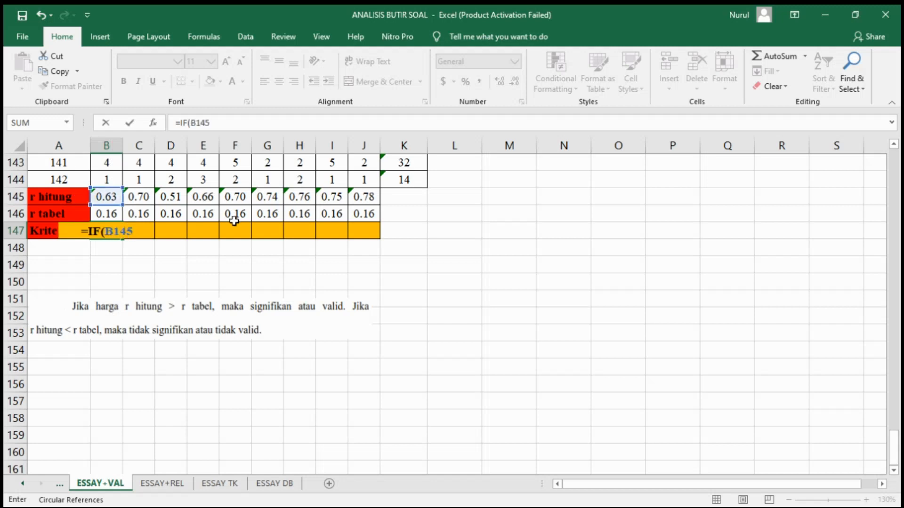
text(>)
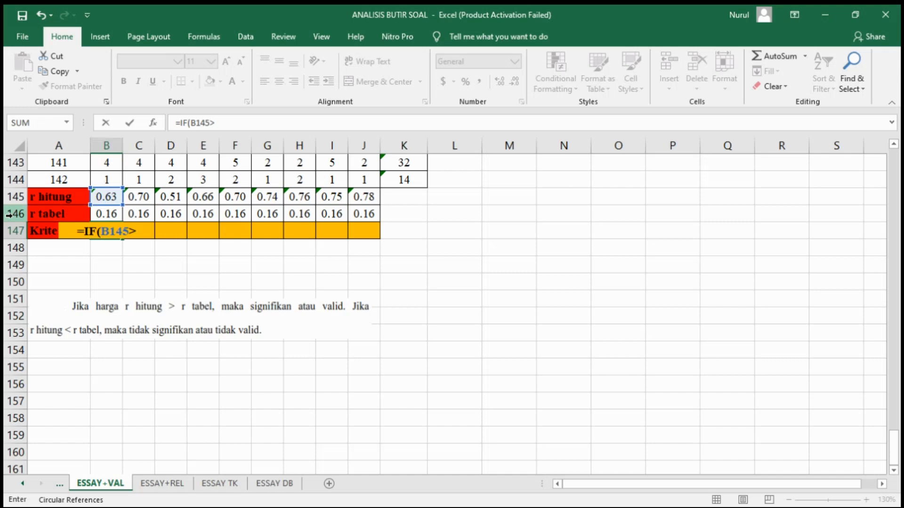
text(B146)
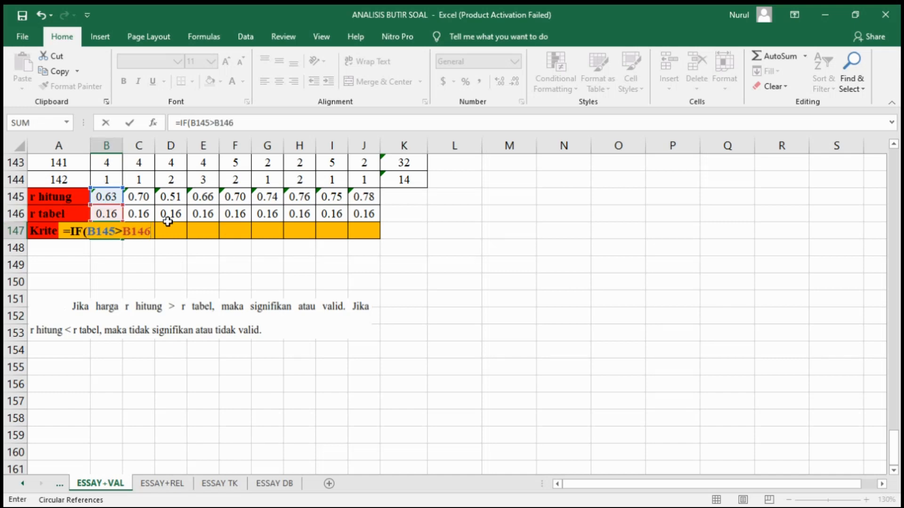
Step: Complete the B147 IF formula so it returns "Valid" when true and "Drop" when false
text(,"Va)
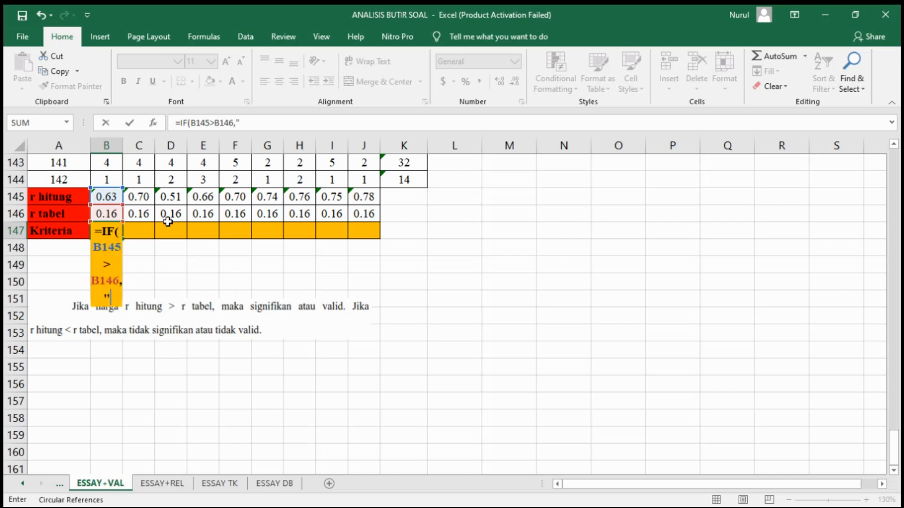
text(lid",)
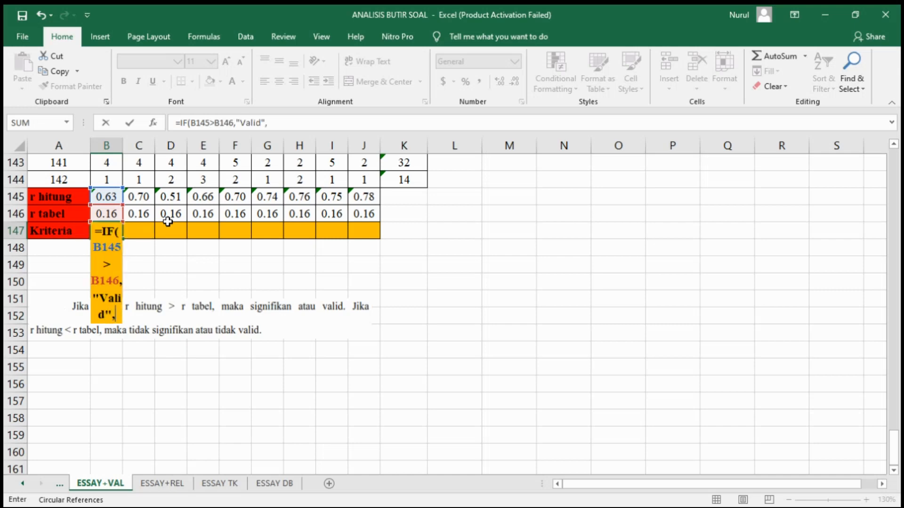
text("Drop)
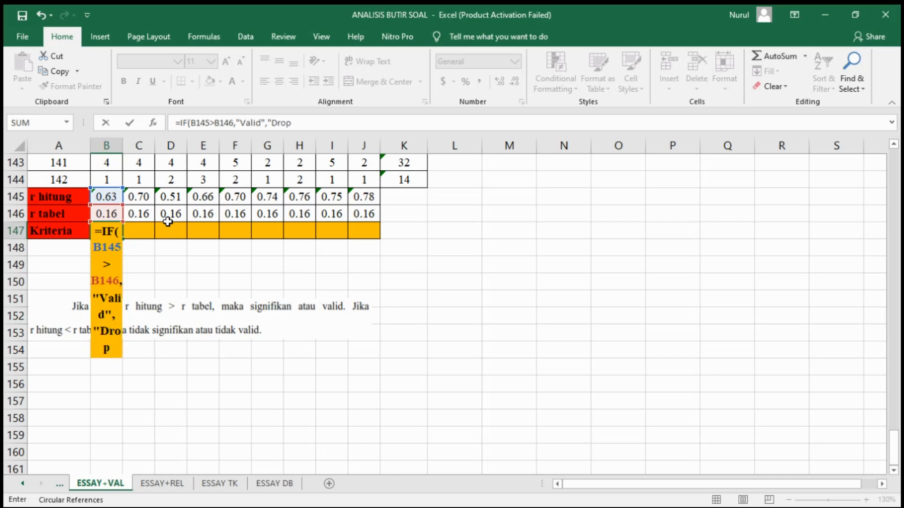
text("))
key(Return)
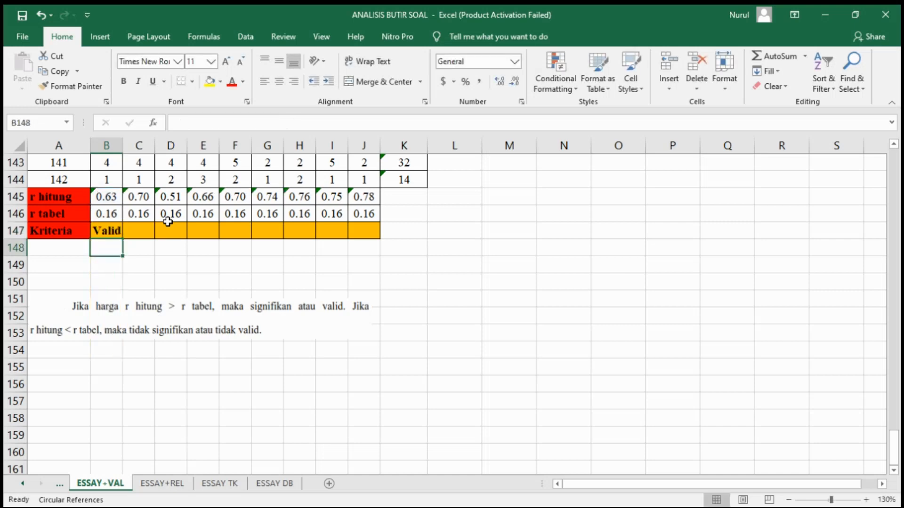
Step: Copy the B147 validity formula across the Kriteria row to J147 for items 2 to 9
scroll(118, 272, up, 1)
click(118, 282)
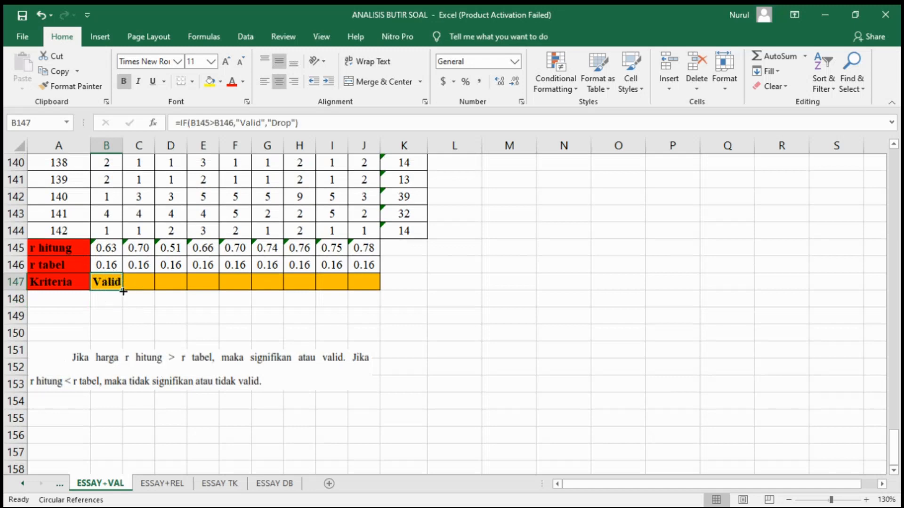
drag(124, 292, 369, 285)
click(369, 306)
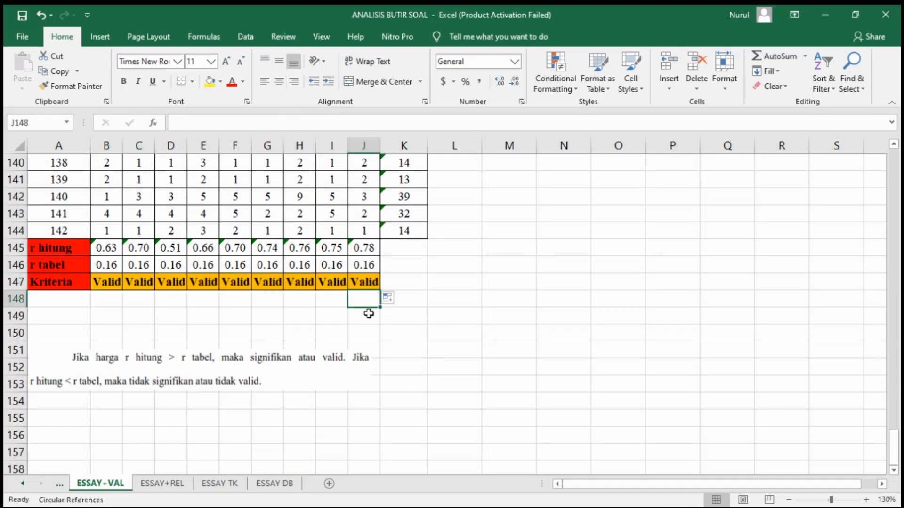
scroll(118, 321, up, 1)
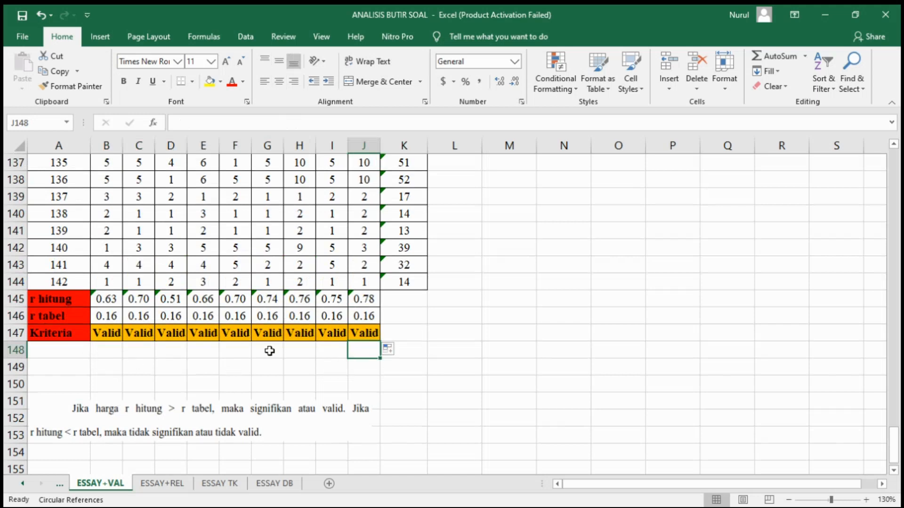
click(109, 302)
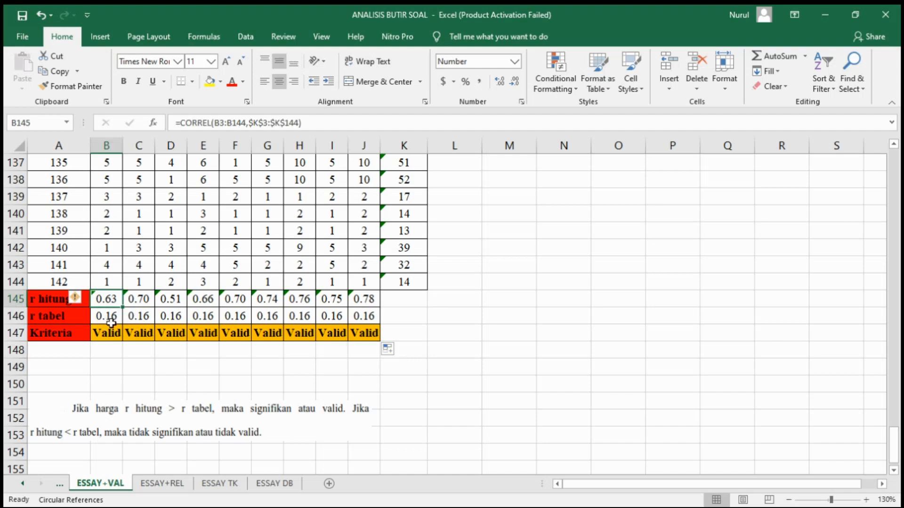
click(139, 362)
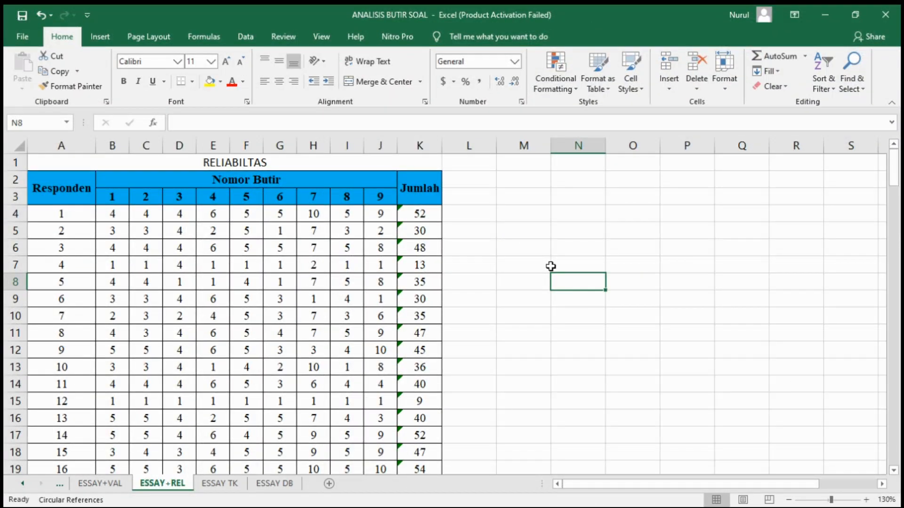
Step: In the ESSAY+REL sheet, enter 9 as the number of items K in cell B146
drag(894, 169, 888, 442)
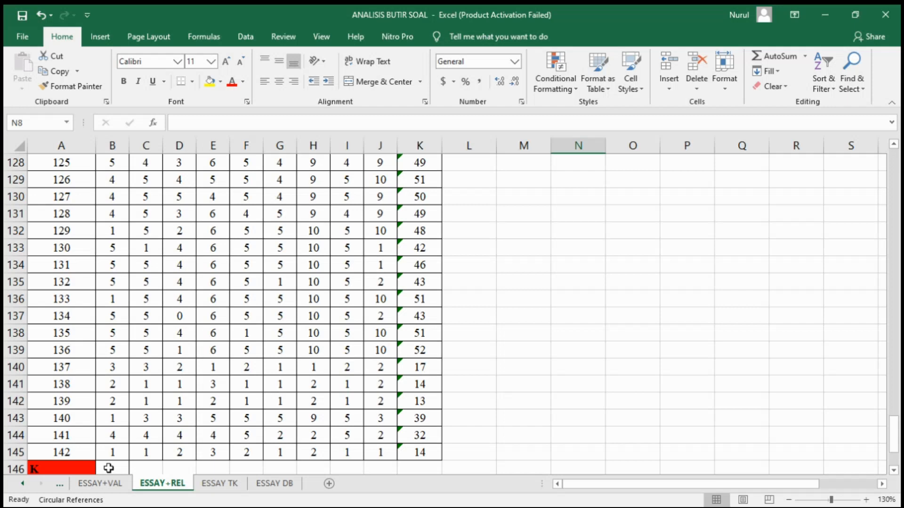
mouse_move(897, 429)
mouse_down()
mouse_move(898, 175)
mouse_move(898, 439)
mouse_up()
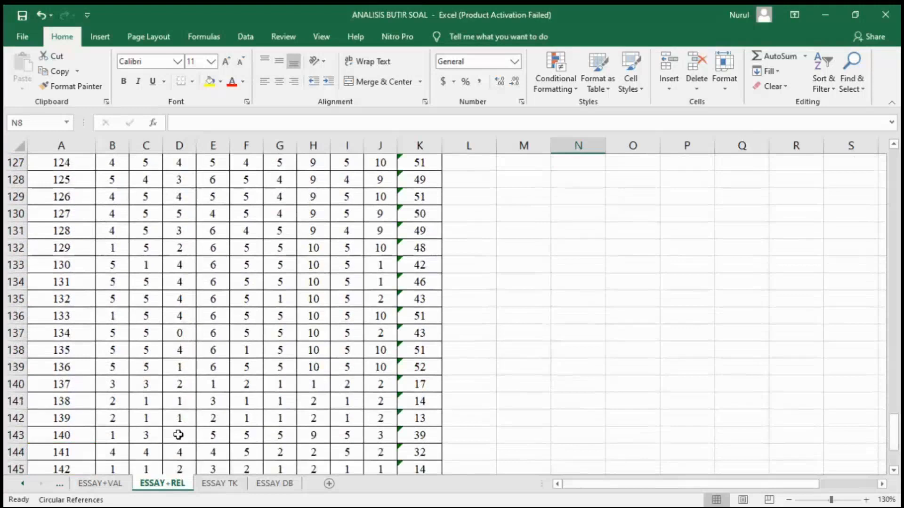
scroll(178, 435, down, 7)
scroll(145, 460, up, 6)
click(127, 436)
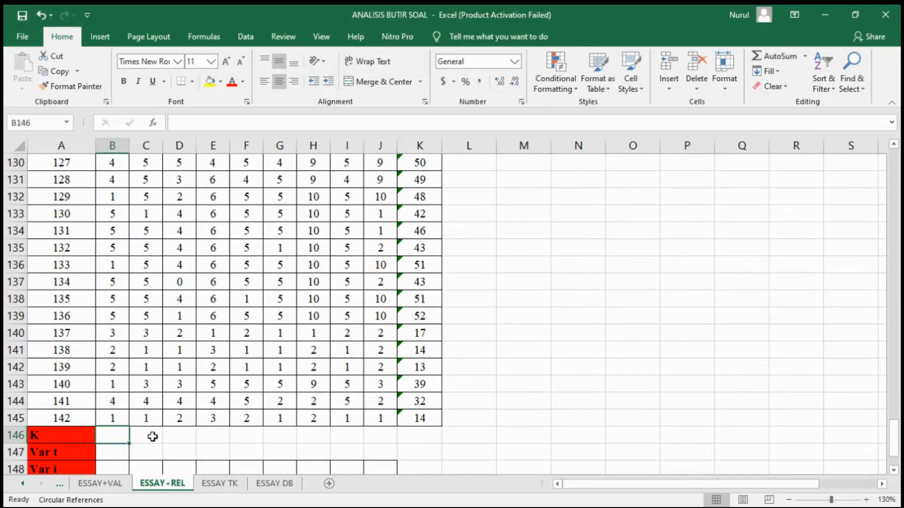
text(9)
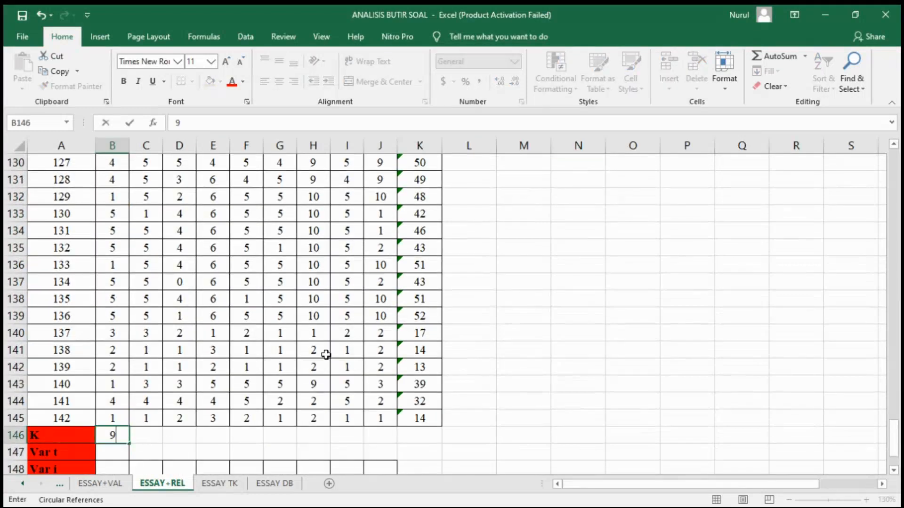
Step: Calculate the total-score variance in Var t cell B147 with the formula =VAR(K4:K145)
click(111, 454)
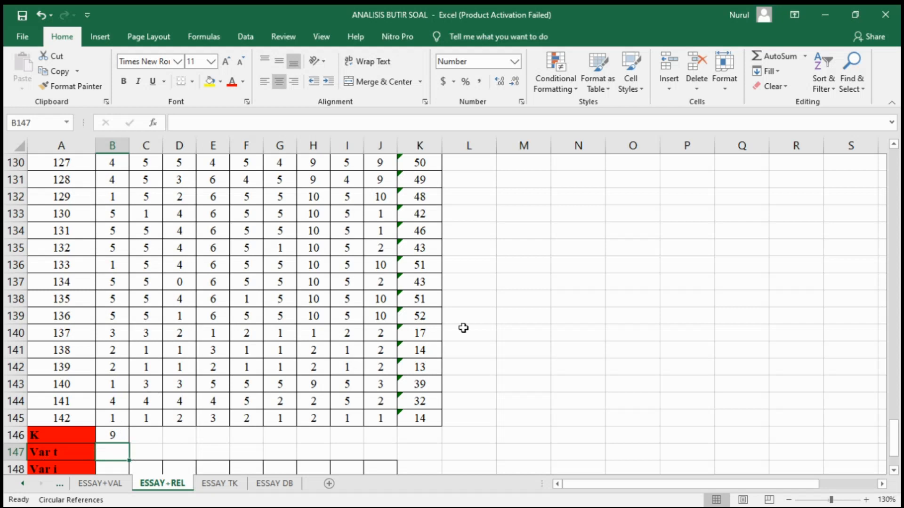
text(=V)
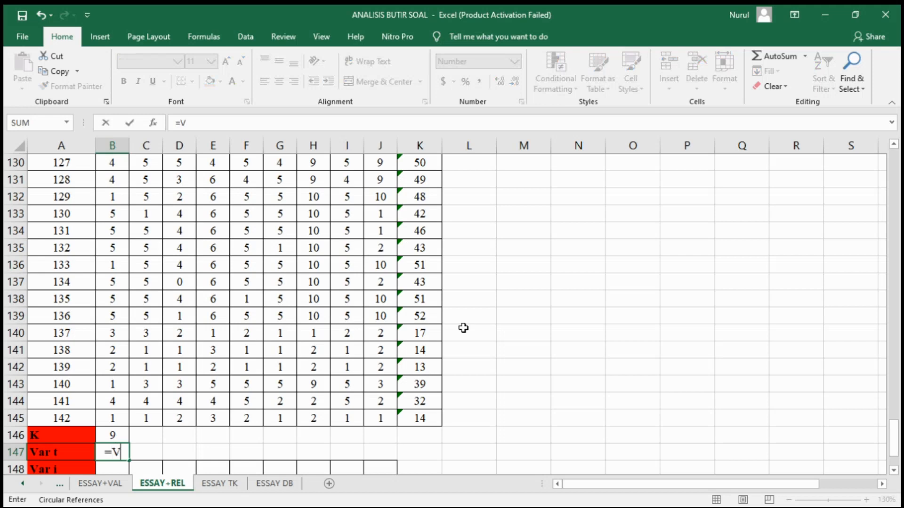
text(AR()
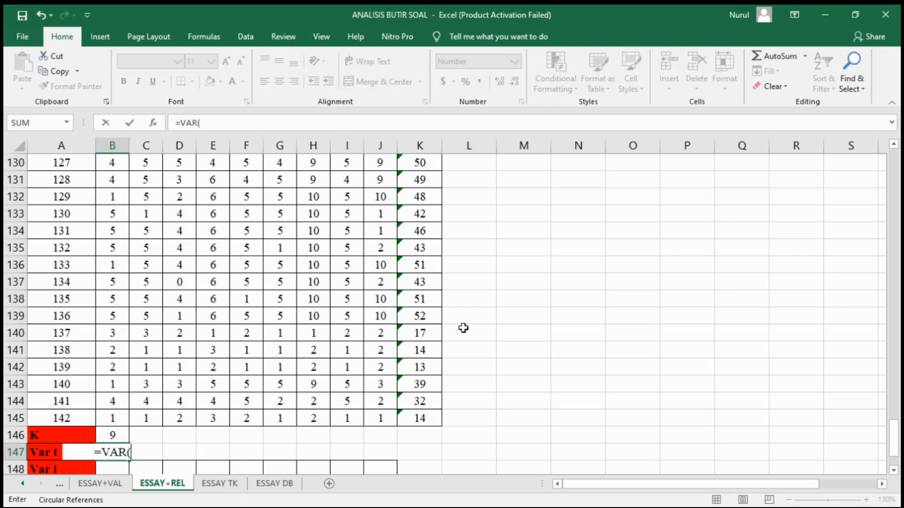
drag(897, 440, 883, 148)
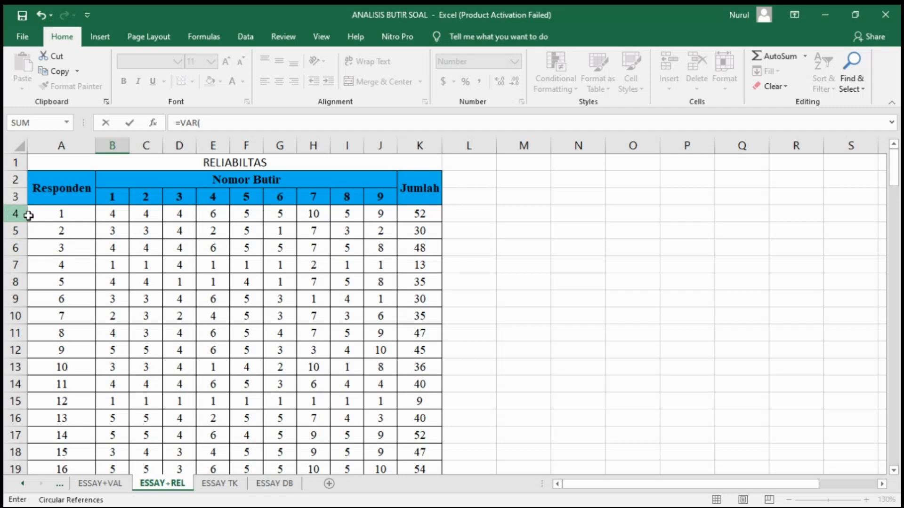
drag(897, 172, 895, 457)
scroll(532, 353, down, 2)
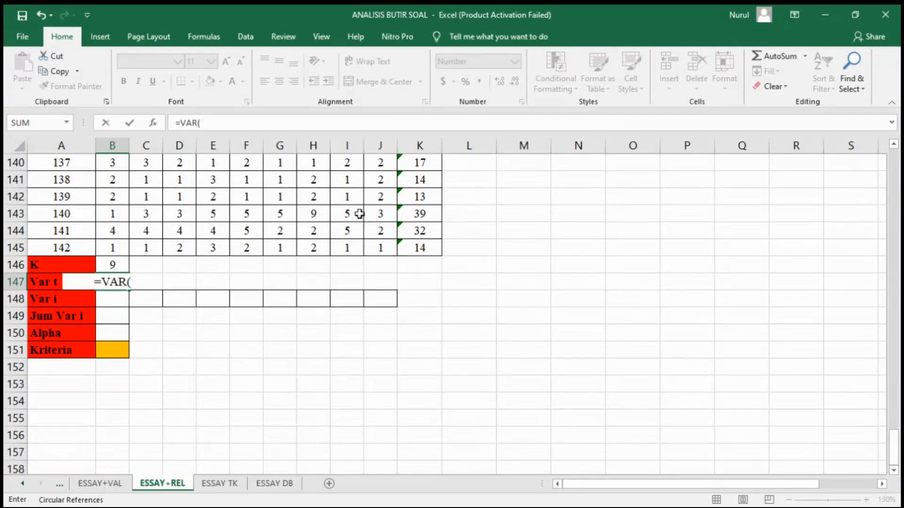
text(K4:)
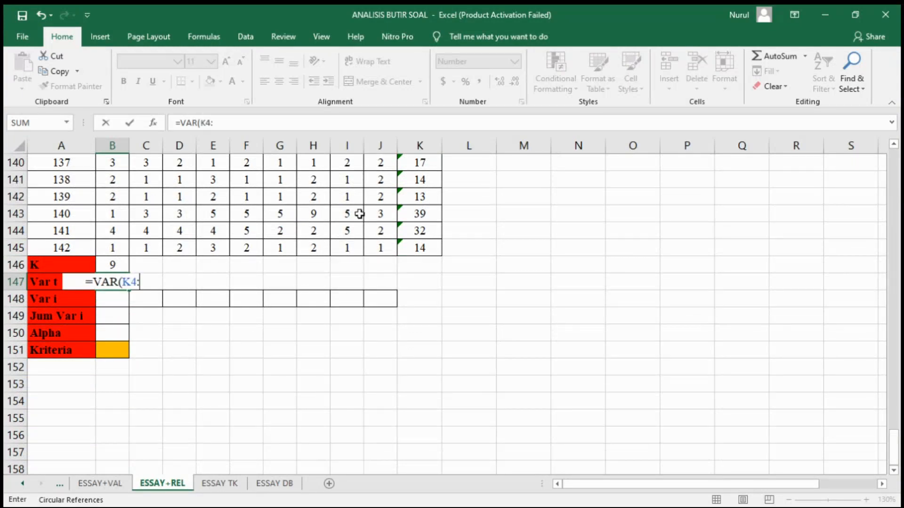
text(K1)
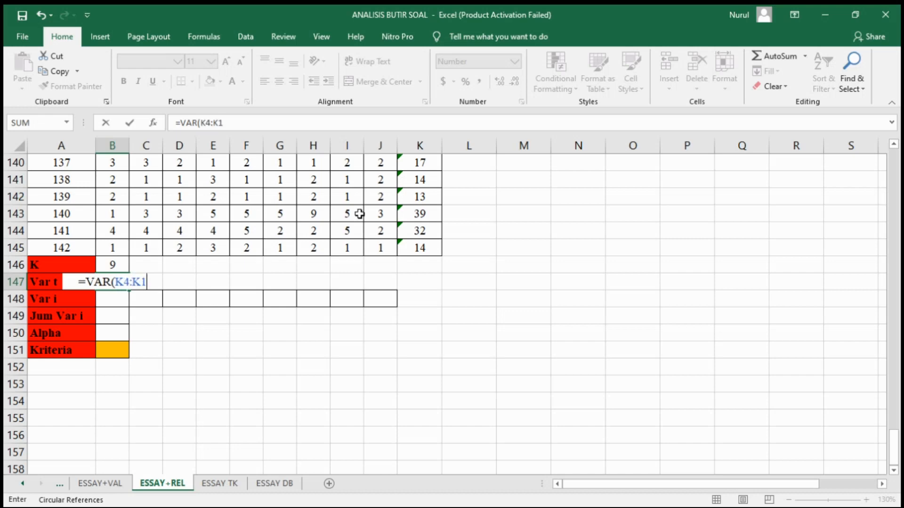
text(45))
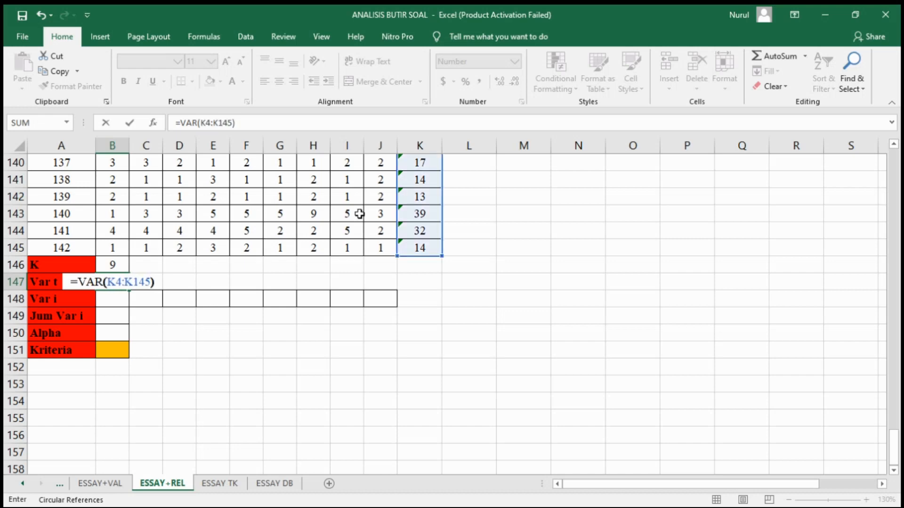
key(Return)
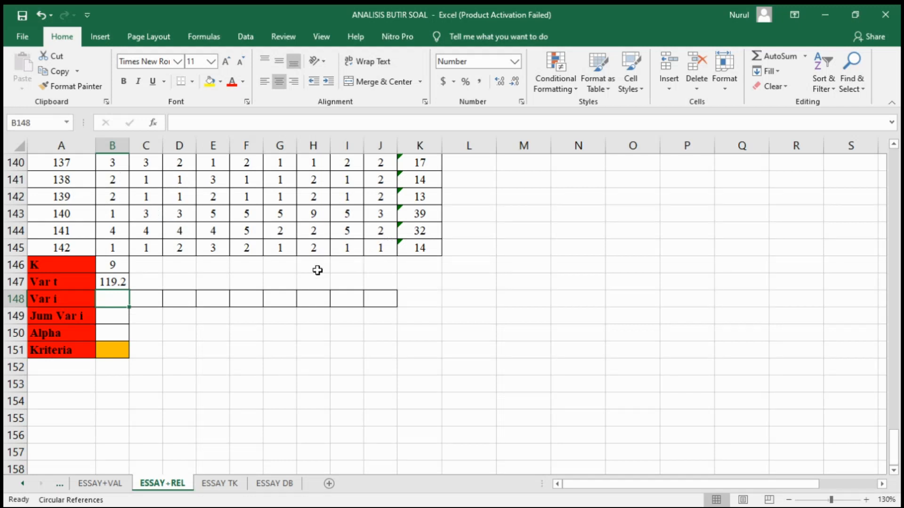
Step: Calculate item 1's variance in Var i cell B148 with =VAR(B4:B145) and copy the formula across to J148 for items 2 to 9
text(=VAR)
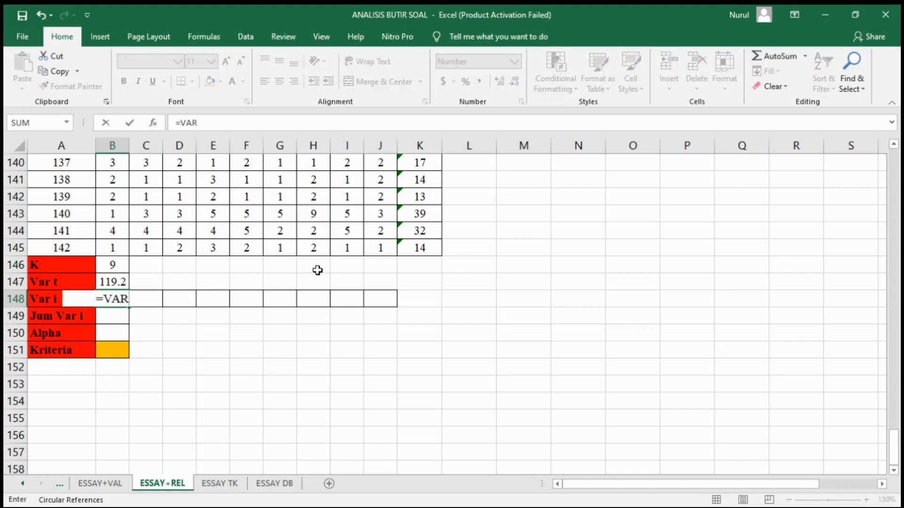
text(()
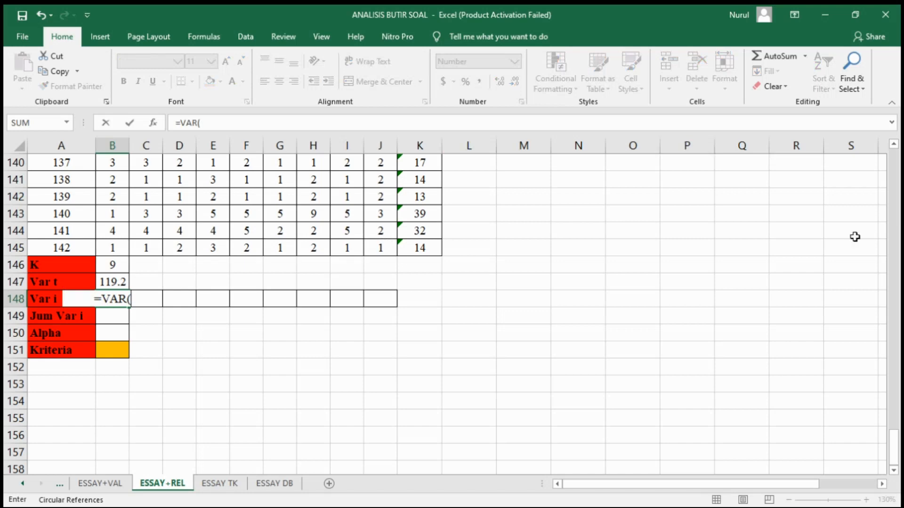
drag(895, 445, 896, 163)
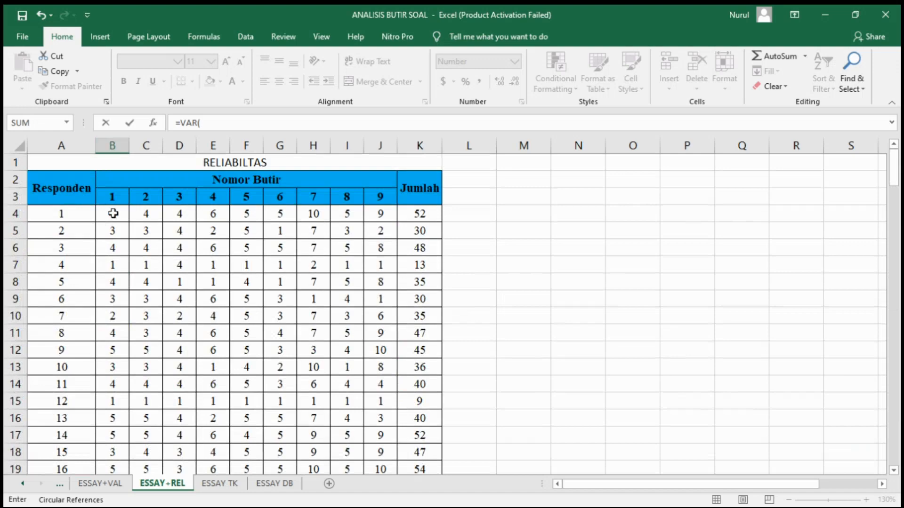
drag(897, 164, 896, 446)
scroll(131, 203, down, 1)
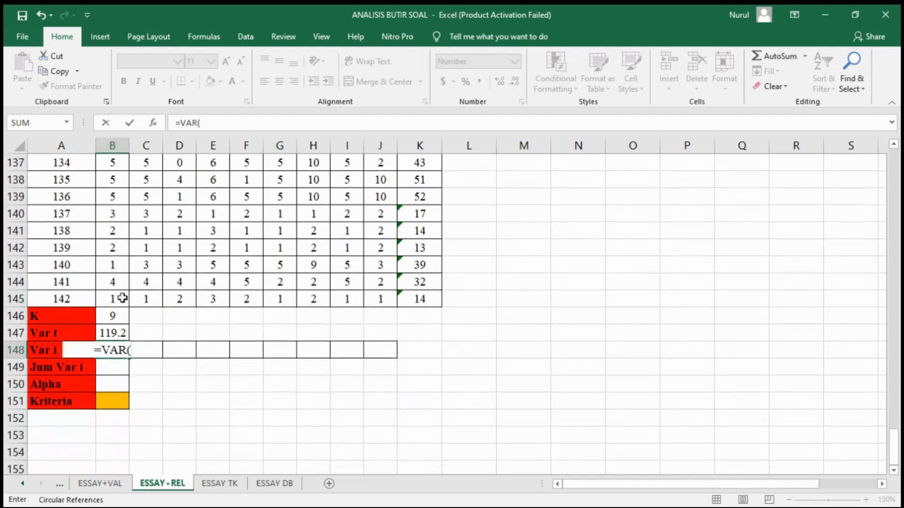
text(B4)
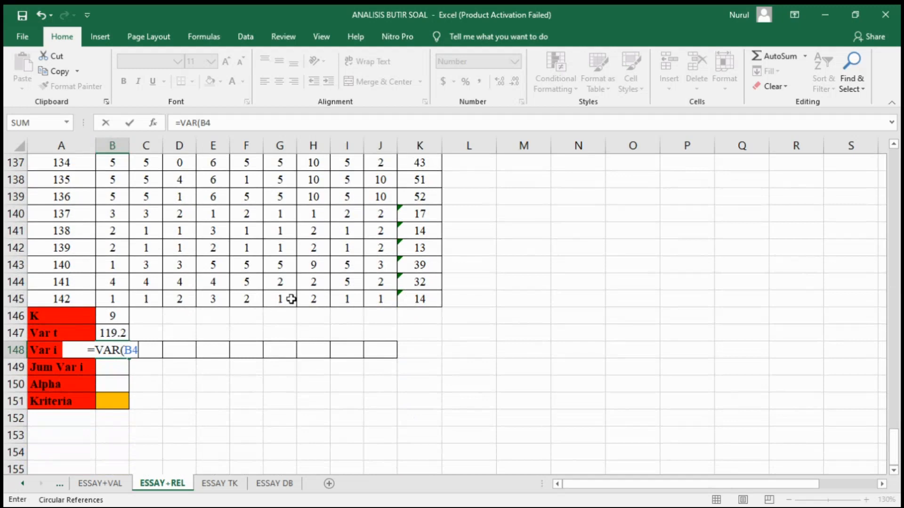
text(:B145)
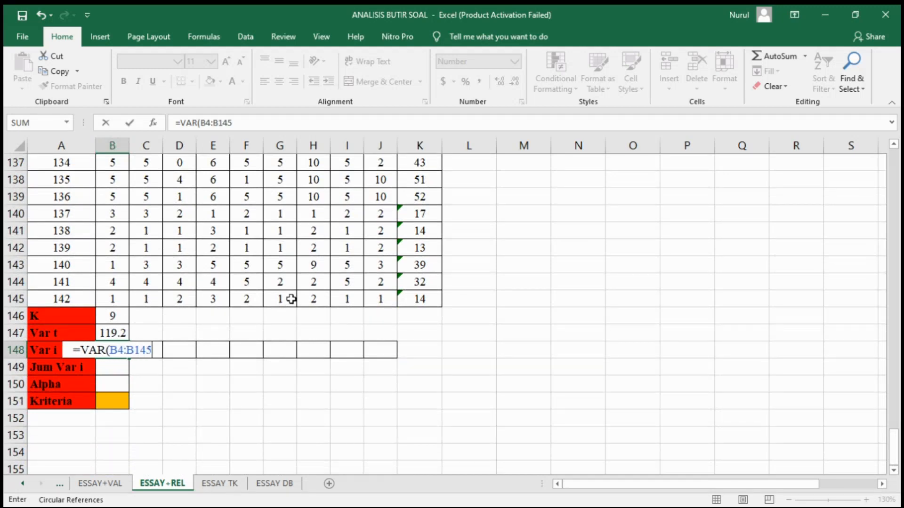
text())
key(Return)
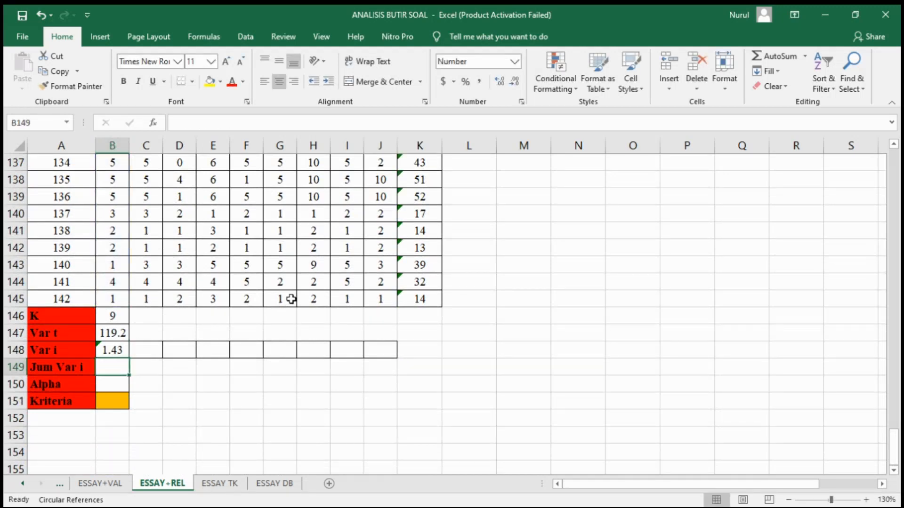
click(111, 349)
drag(133, 360, 396, 355)
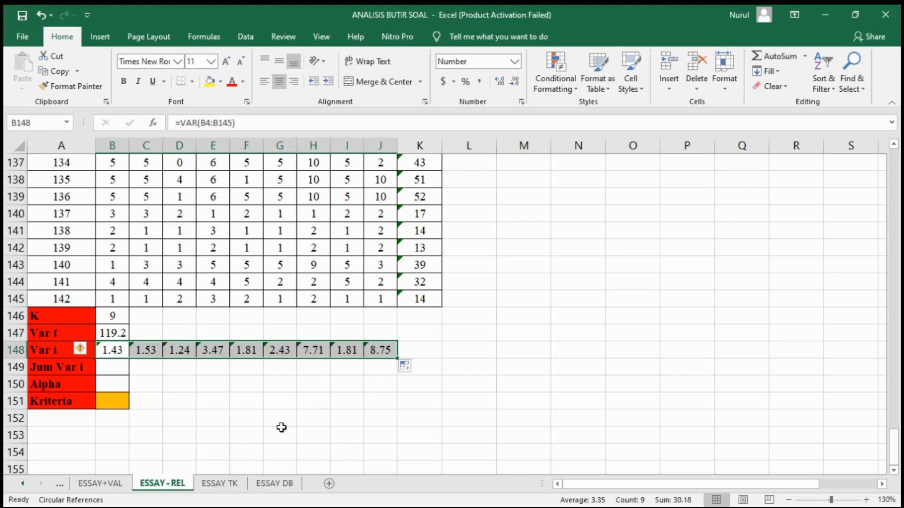
Step: Sum the nine item variances in Jum Var i cell B149 with the formula =SUM(B148:J148)
click(115, 366)
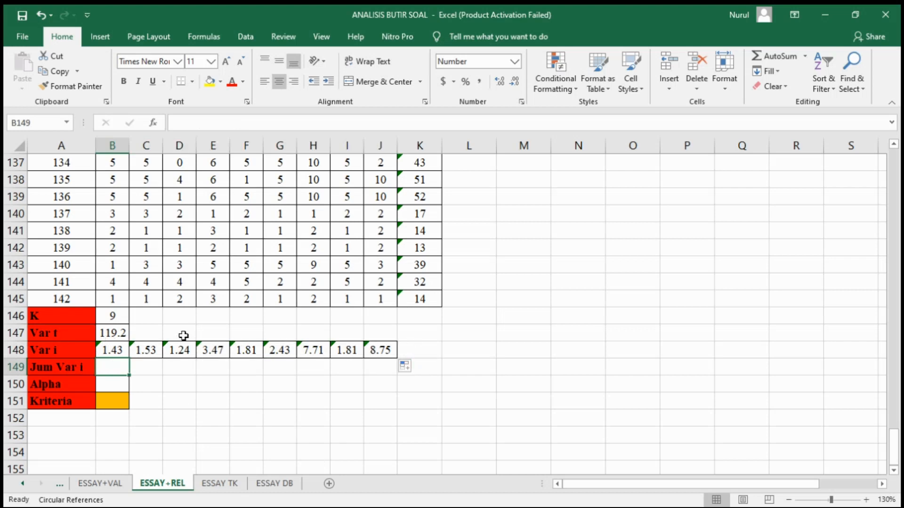
text(=SUM()
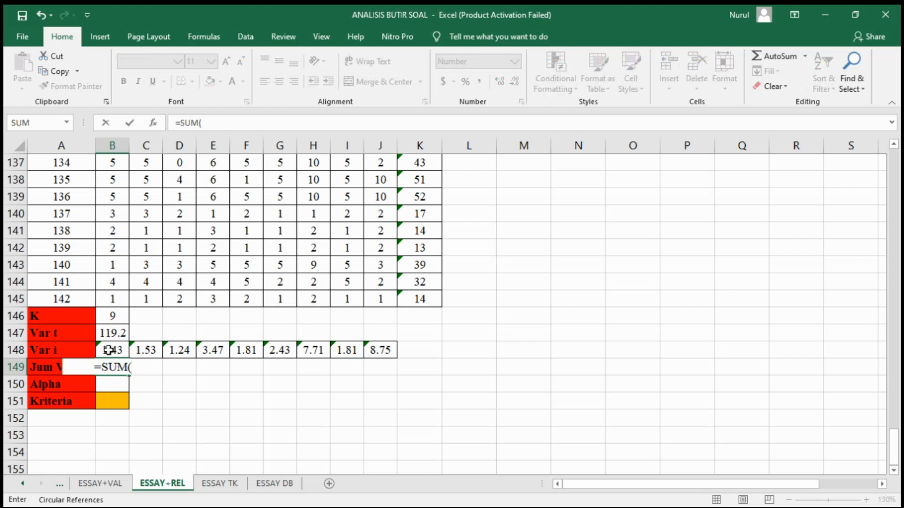
drag(107, 349, 375, 348)
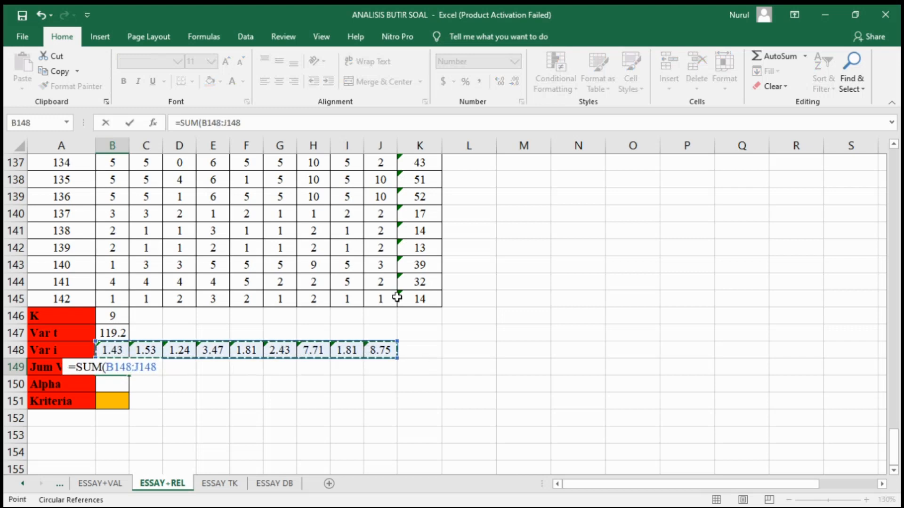
text())
key(Return)
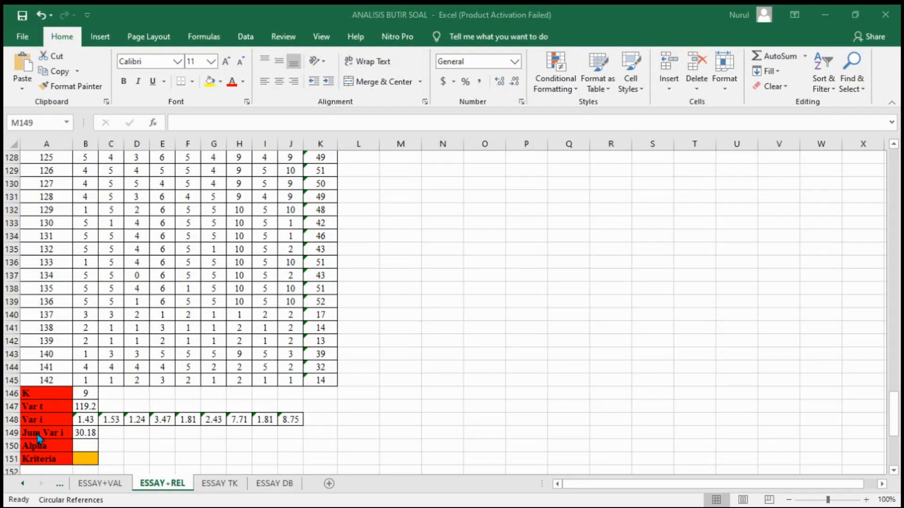
Step: Calculate the reliability coefficient in Alpha cell B150 with the formula =(B146/(B146-1))*(1-(B149/B147))
scroll(368, 260, down, 5)
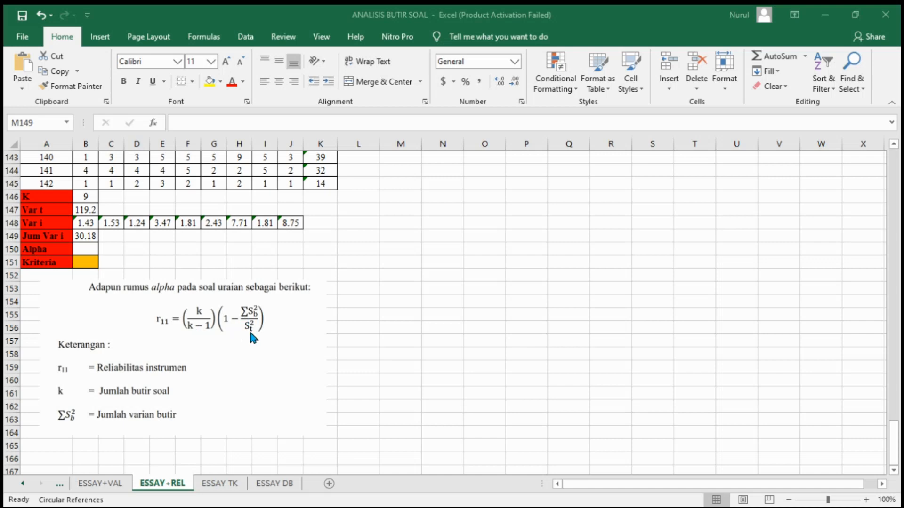
click(86, 249)
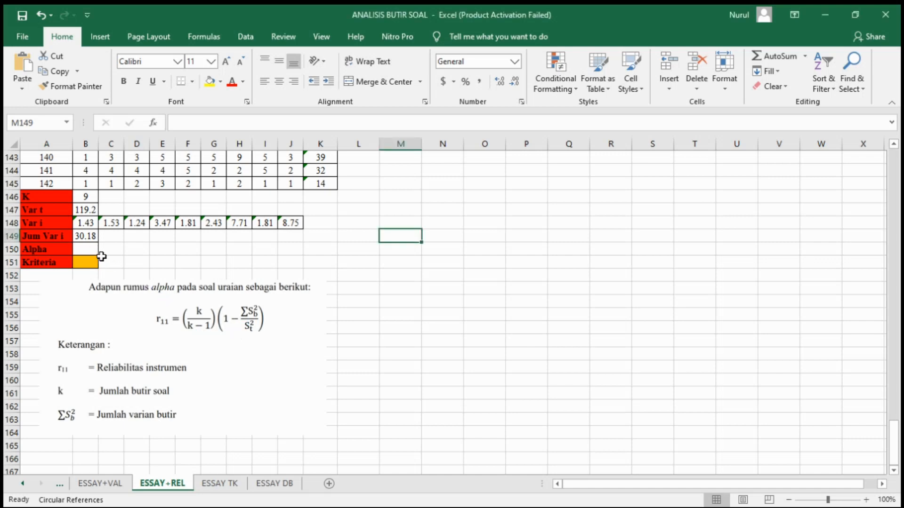
click(87, 247)
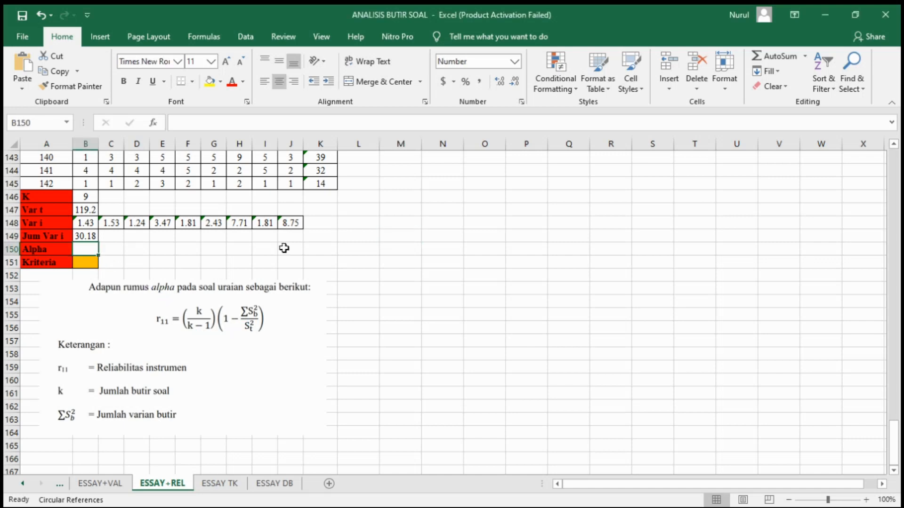
text(=)
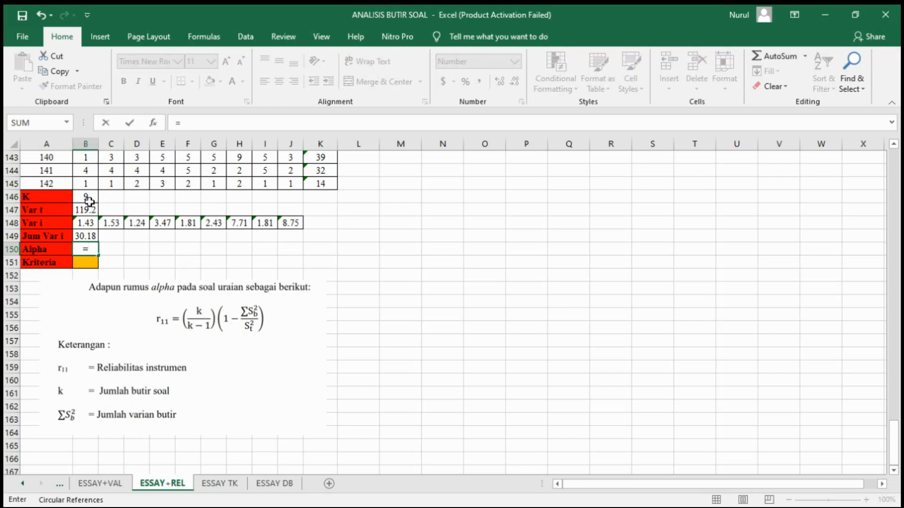
text((B14)
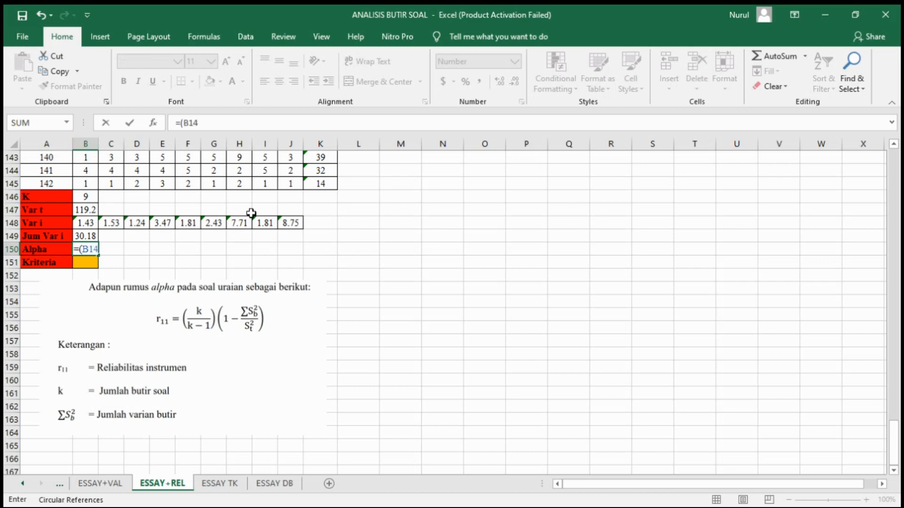
text(6/(B146)
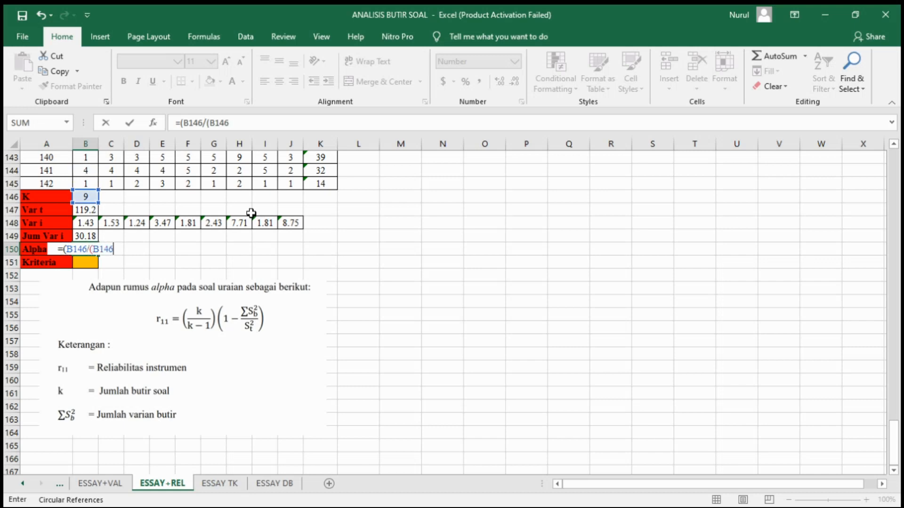
text(-1))*()
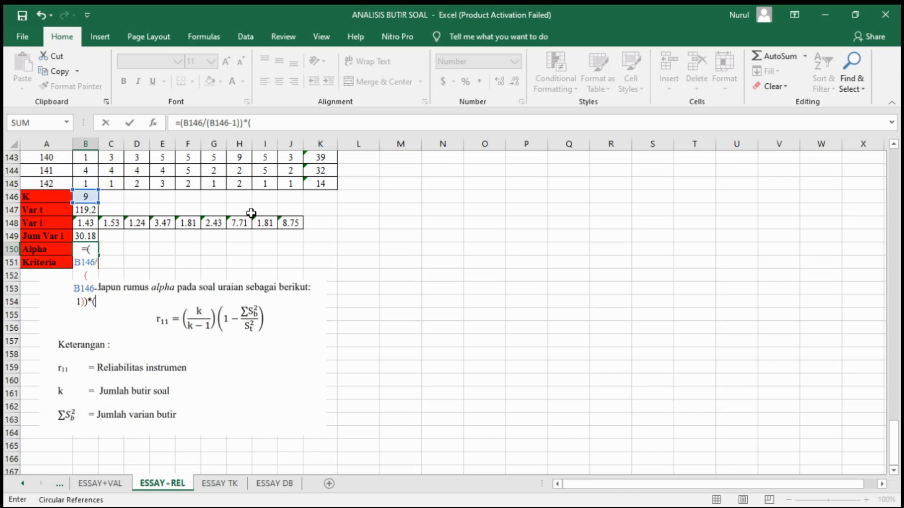
text(1-()
text(B149/)
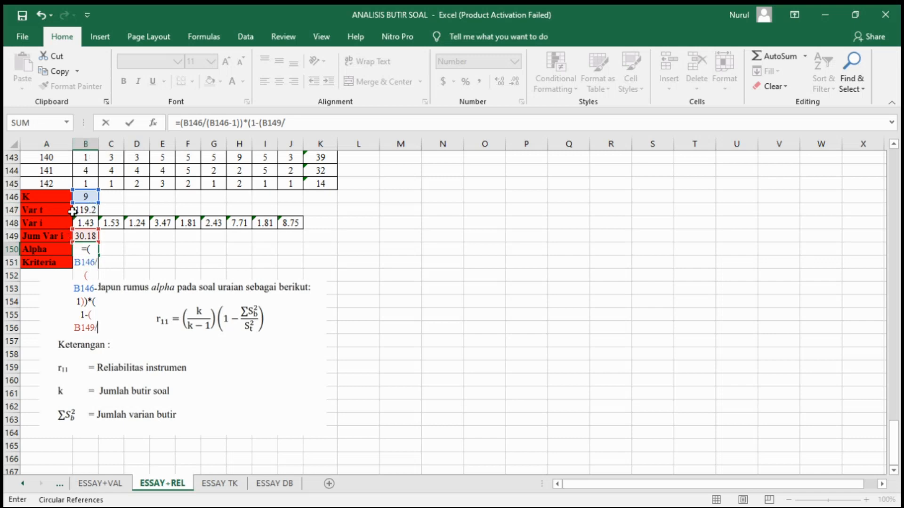
text(B147)))
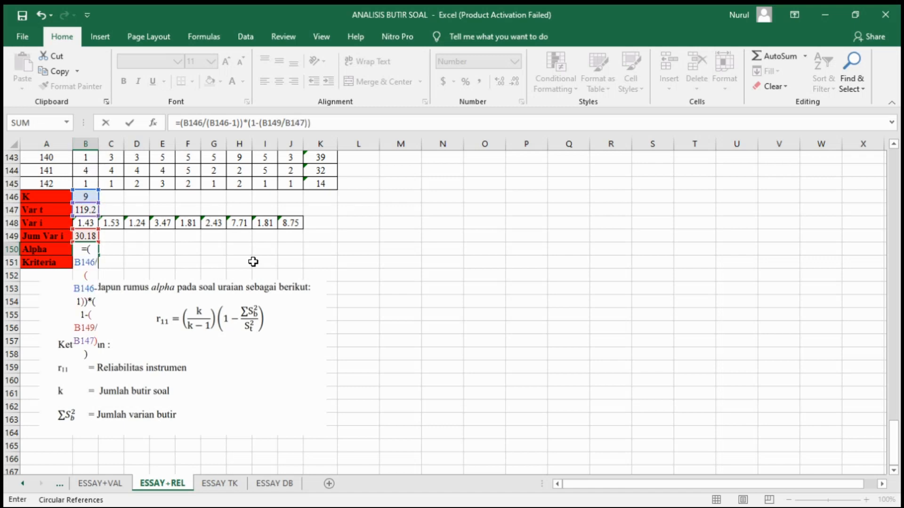
key(Return)
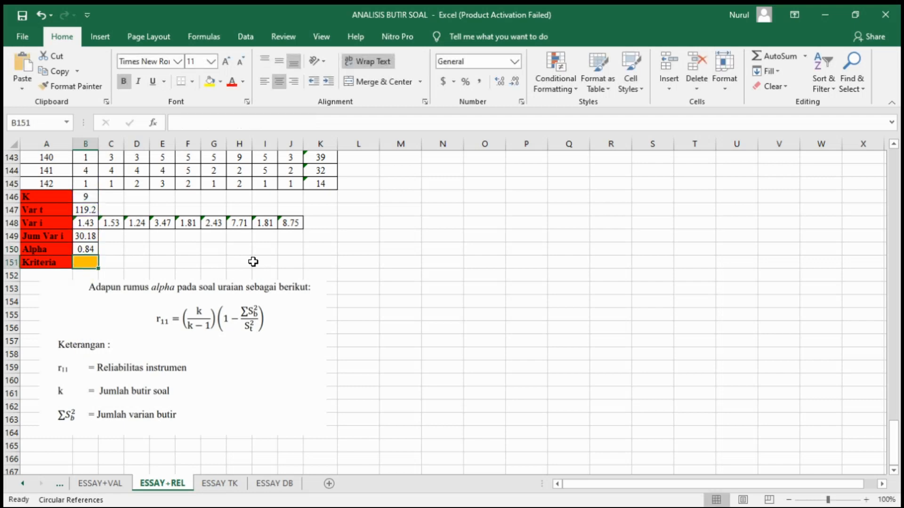
Step: Determine the reliability criterion in Kriteria cell B151 with the formula =IF(B150>0.6,"Reliabel","Tidak Reliabel")
click(83, 251)
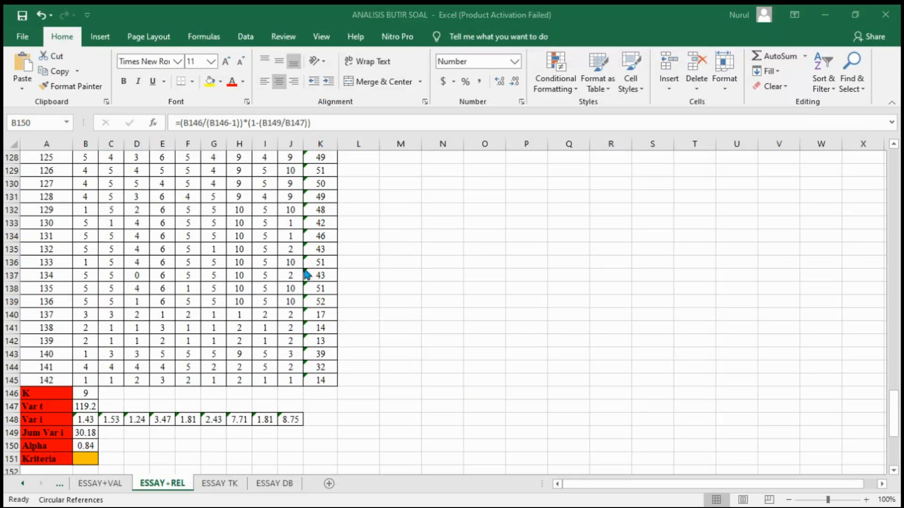
scroll(306, 276, down, 3)
scroll(193, 293, down, 2)
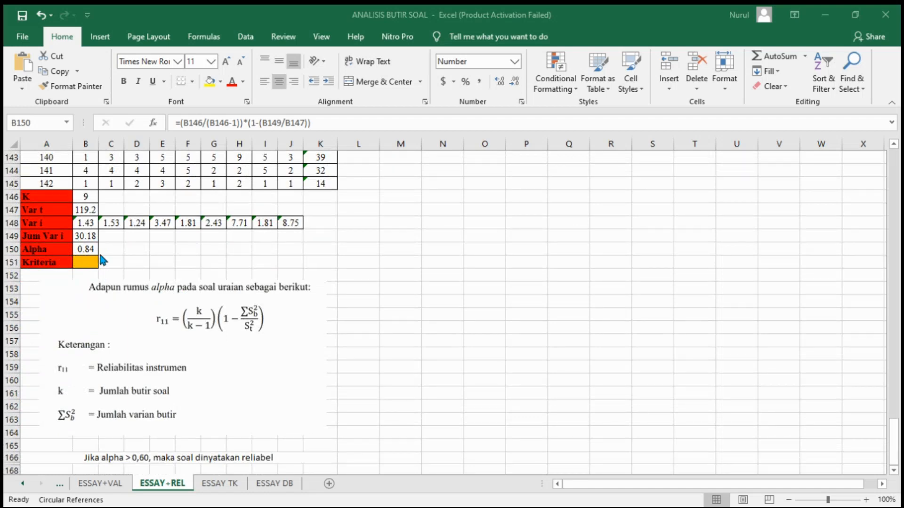
click(87, 262)
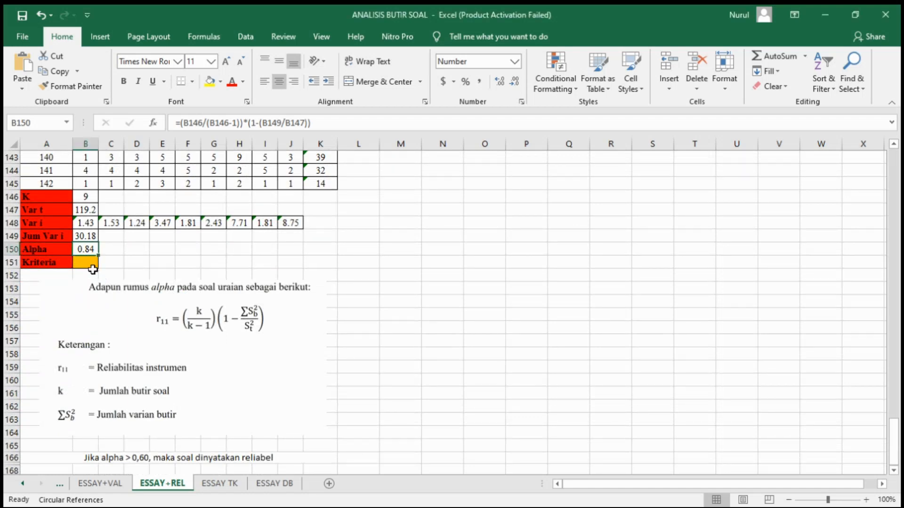
click(87, 262)
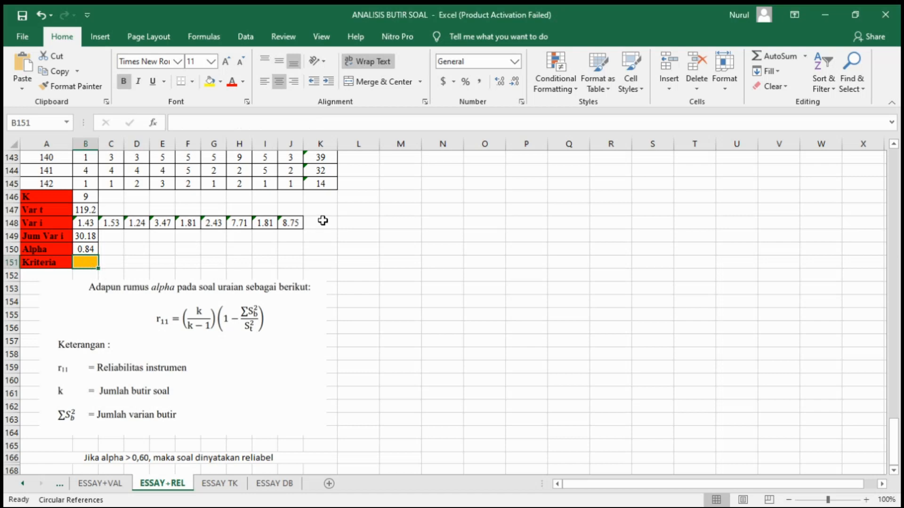
text(=IF()
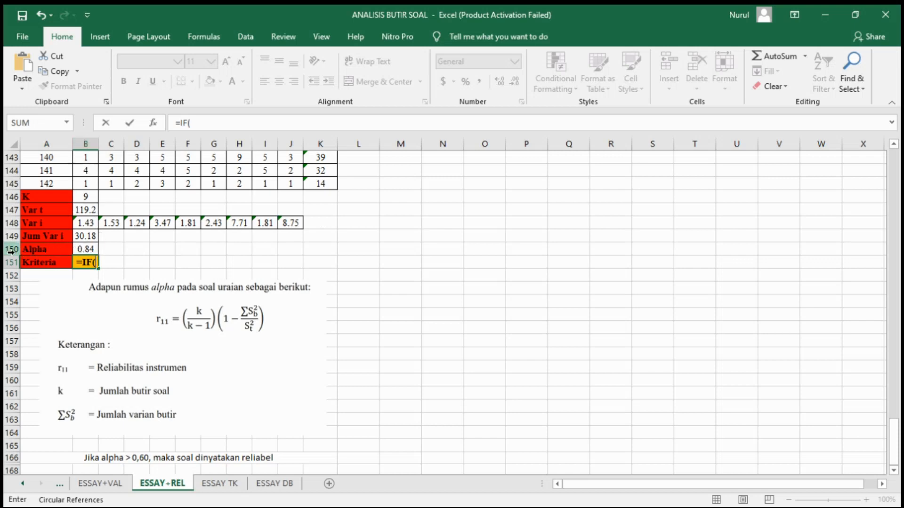
text(B15)
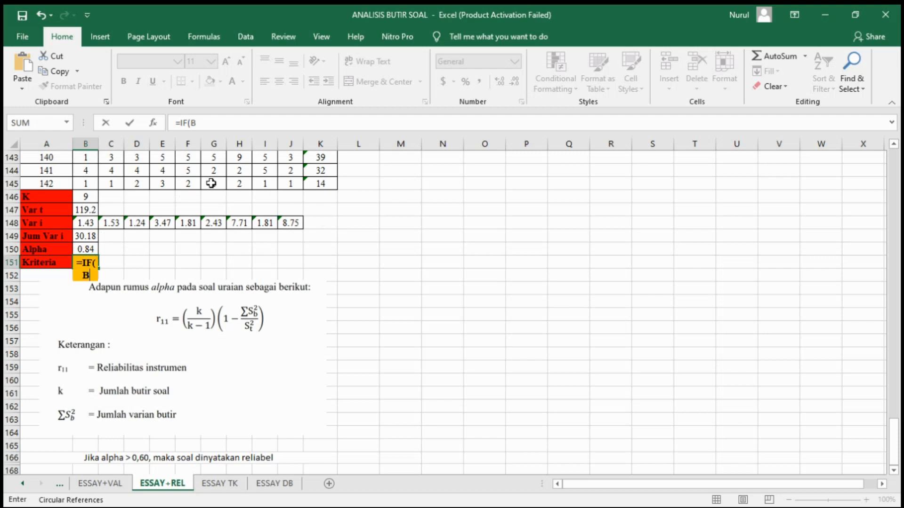
text(>0.)
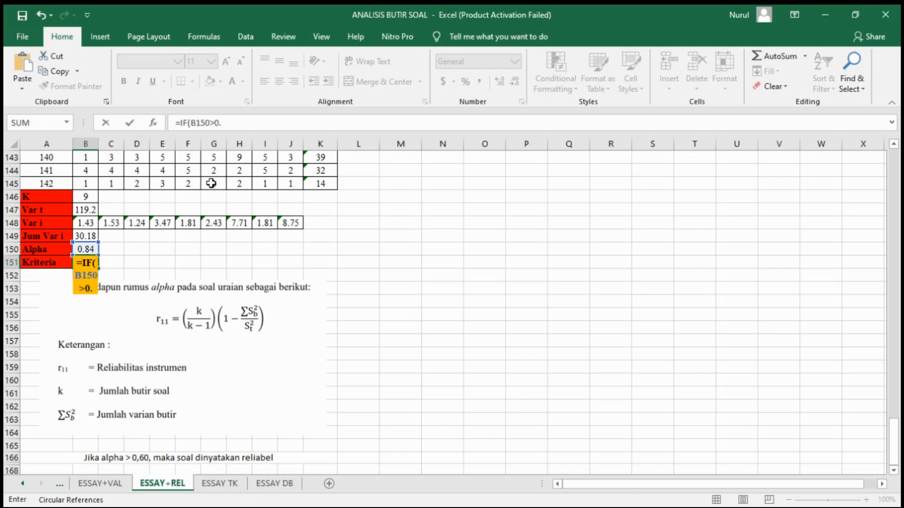
text(6,"Re)
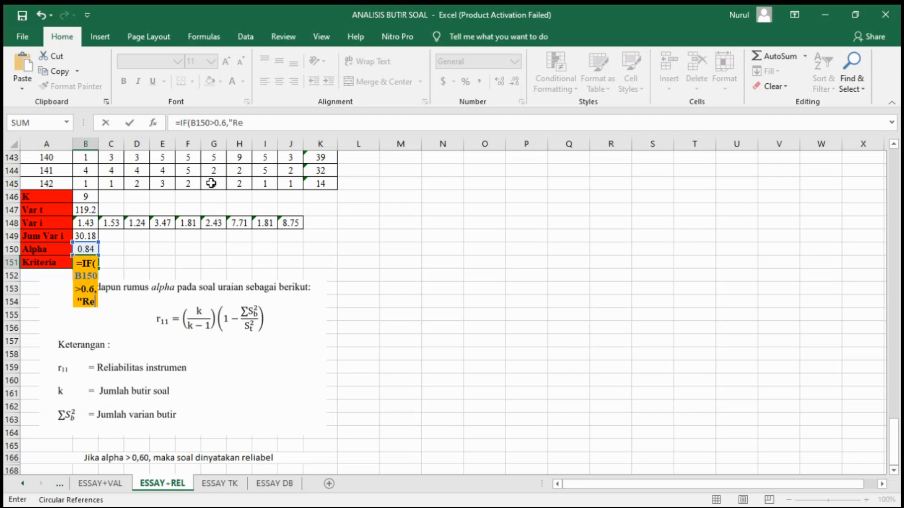
text(liabel","Tidak Relia)
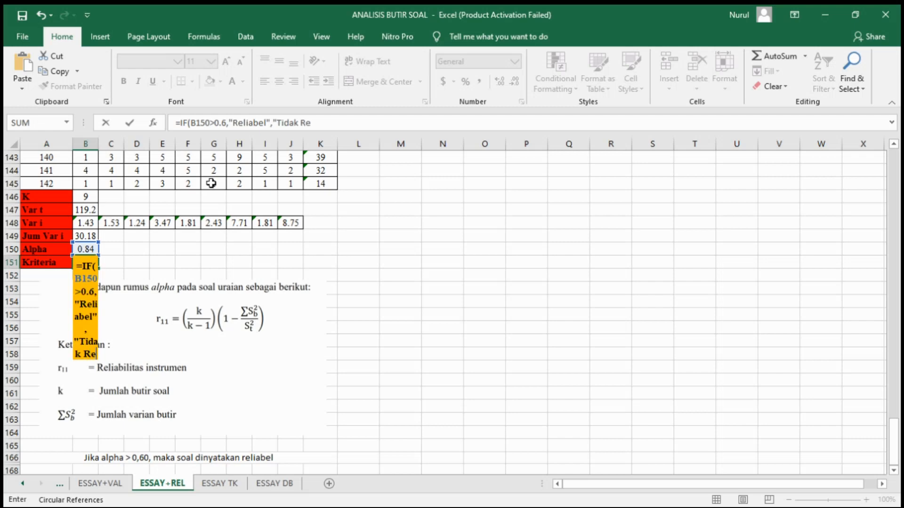
text(bel)
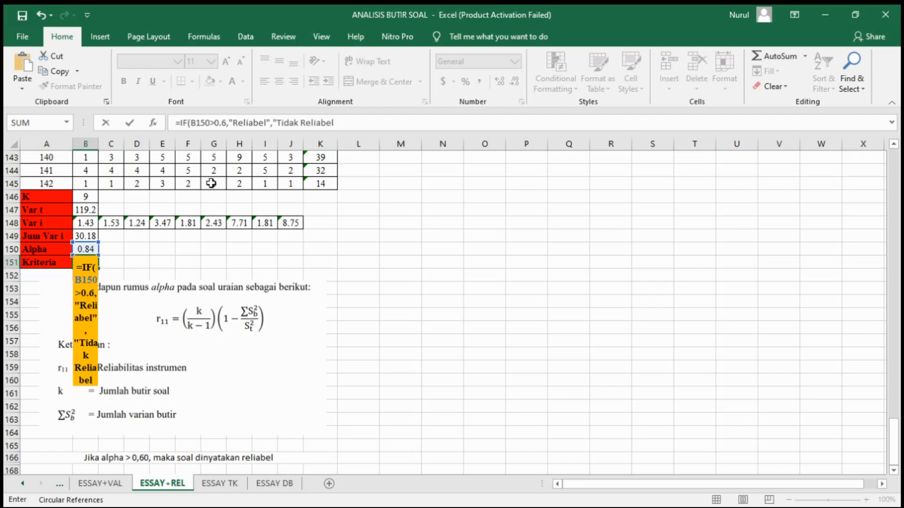
click(118, 262)
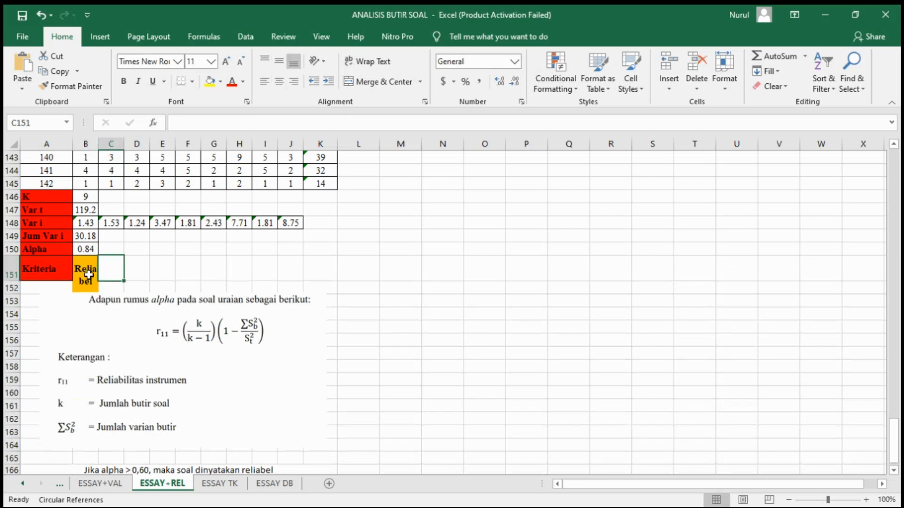
click(88, 275)
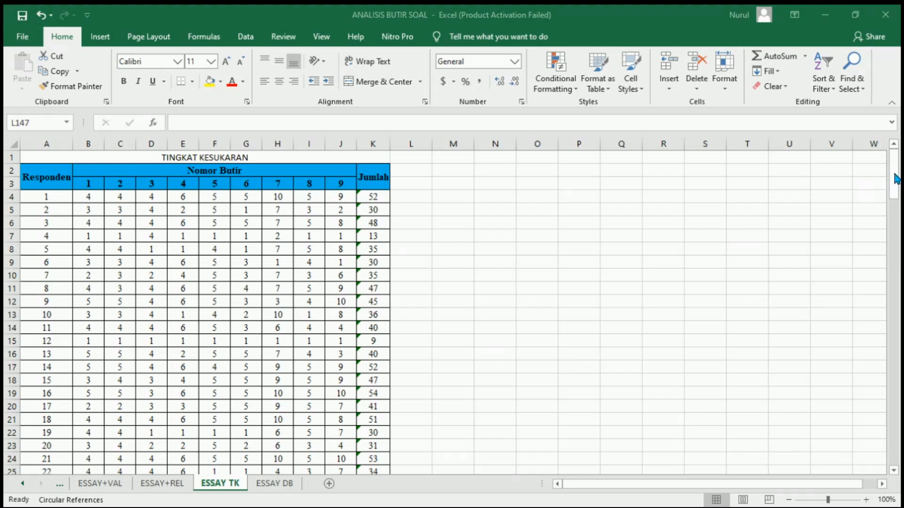
Step: In the ESSAY TK sheet, total item 1's scores in B146 with =SUM(B4:B145) and copy the formula across to J146
drag(894, 175, 896, 466)
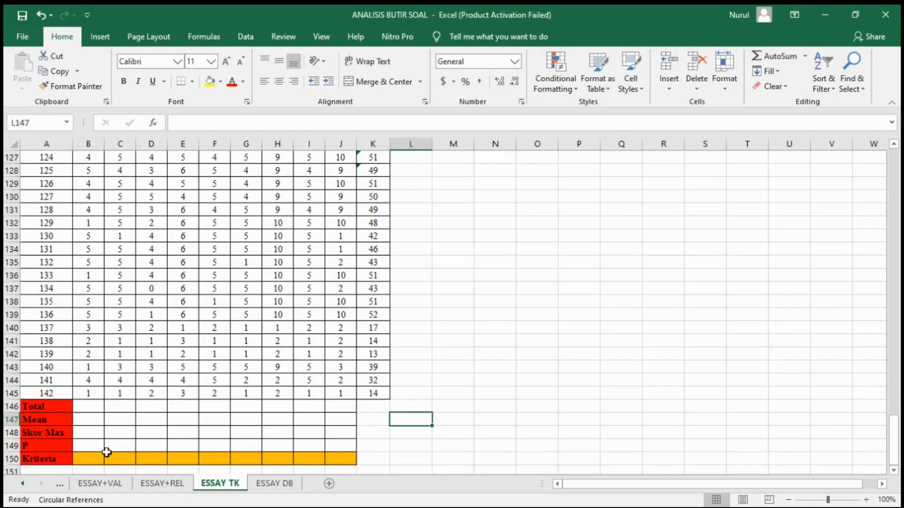
click(90, 407)
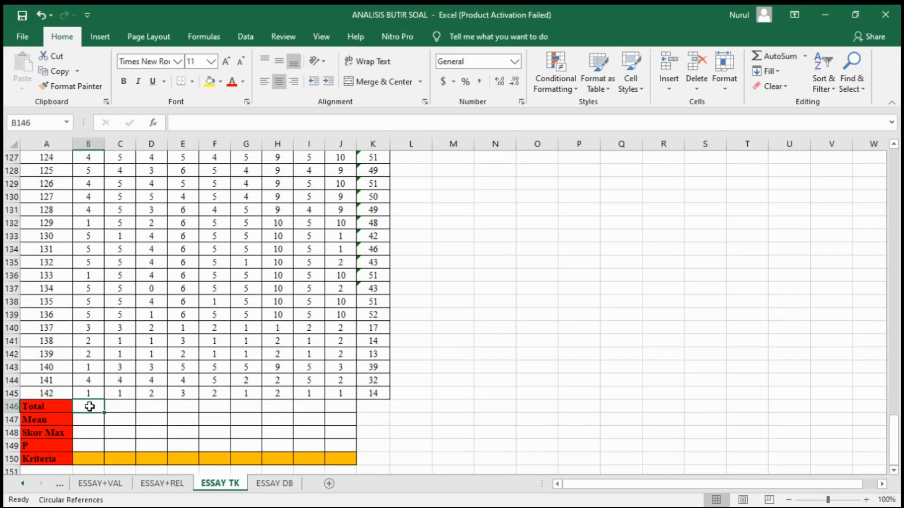
text(=SUM()
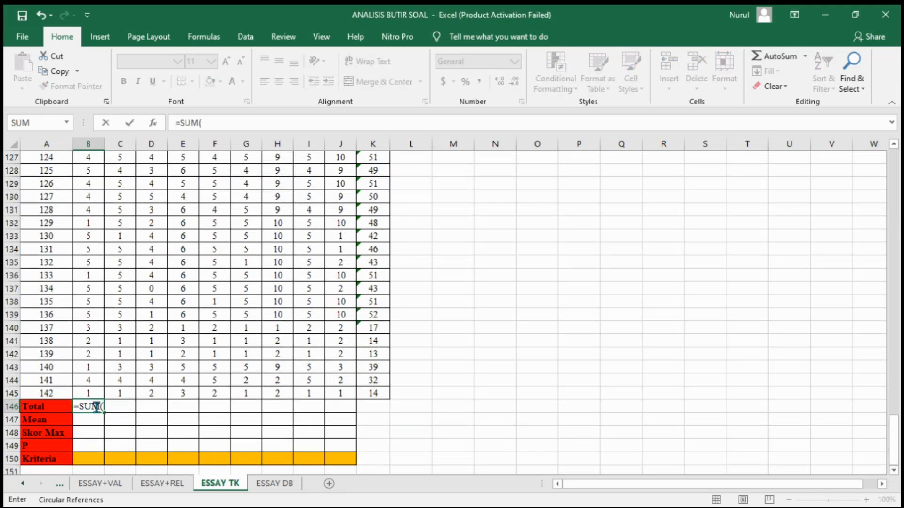
drag(895, 453, 835, 170)
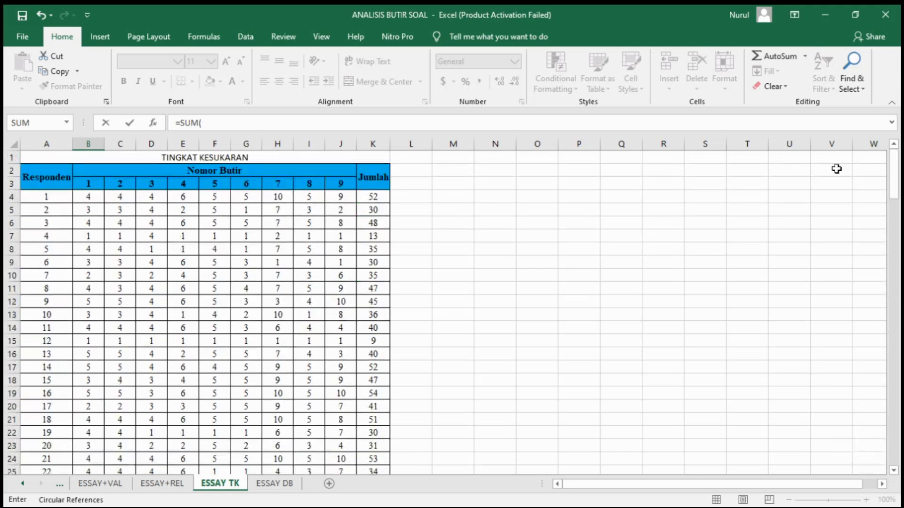
drag(85, 195, 87, 407)
text())
key(Return)
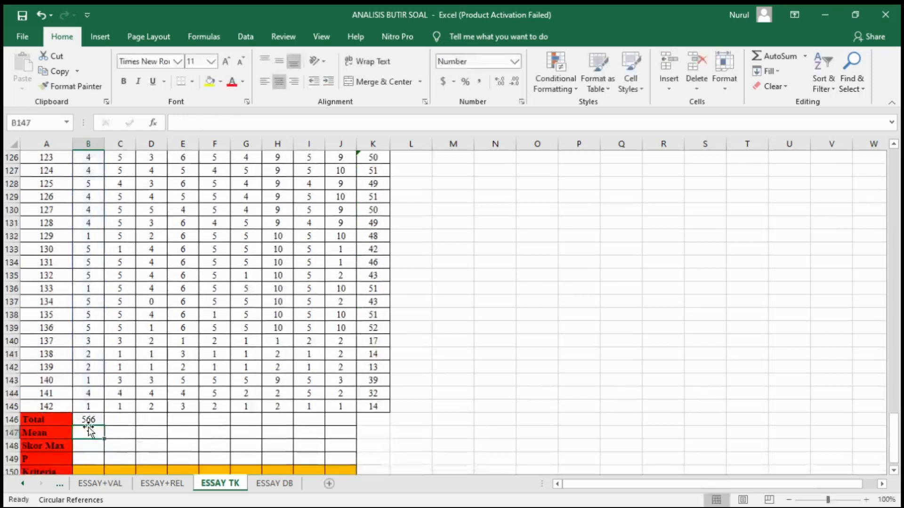
click(89, 423)
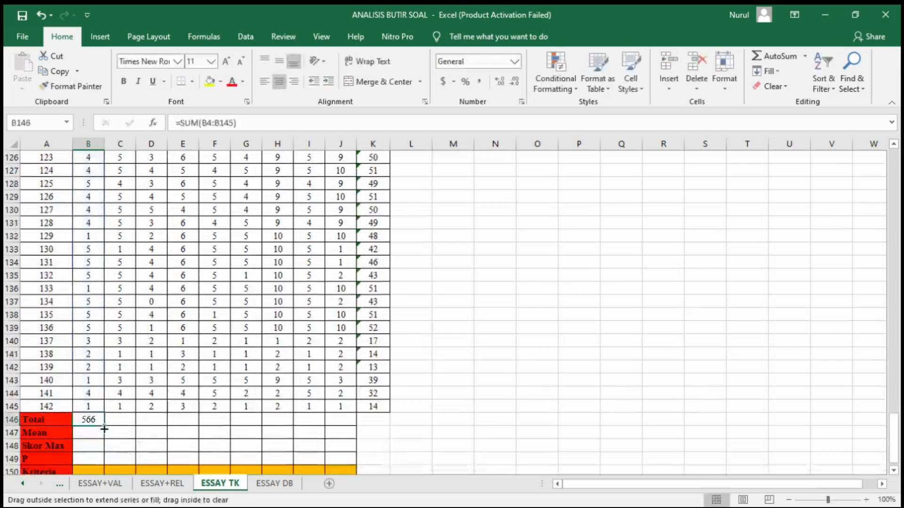
drag(104, 429, 344, 427)
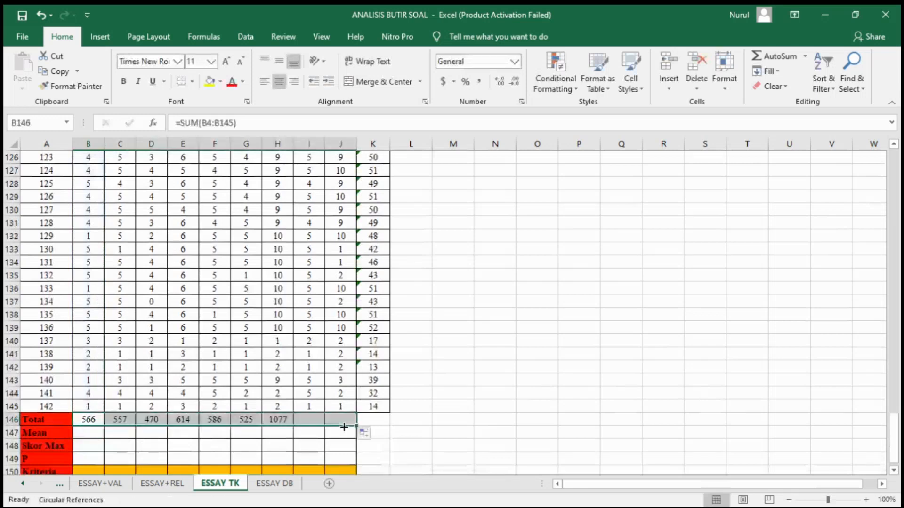
Step: Calculate item 1's mean score in Mean cell B147 with =B146/142 and copy the formula across to J147
click(88, 433)
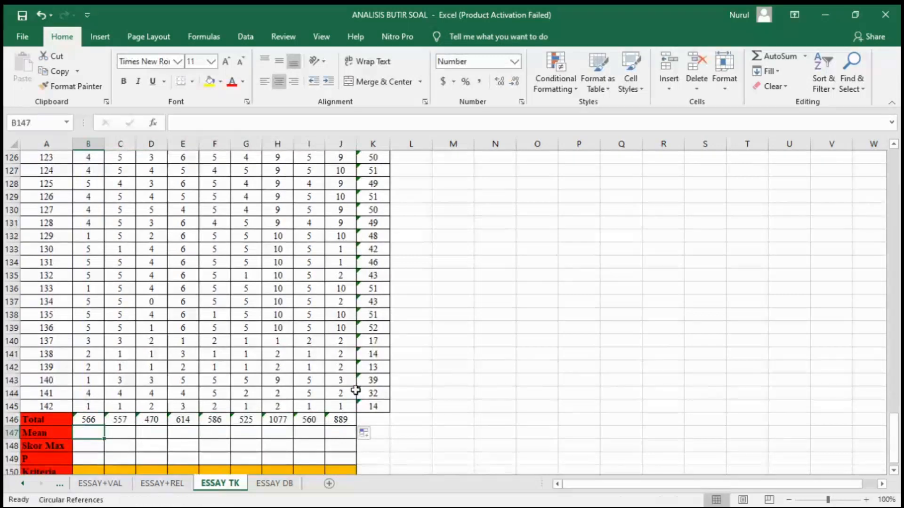
text(=)
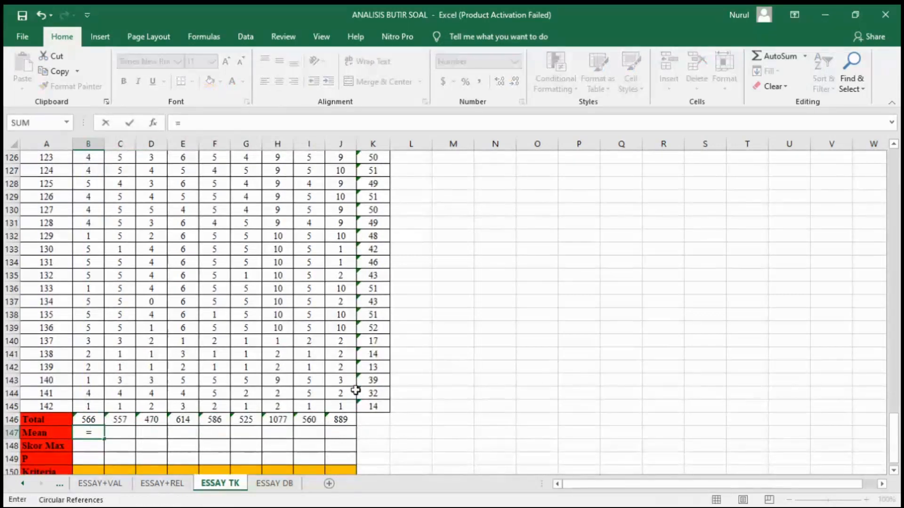
click(88, 420)
text(/)
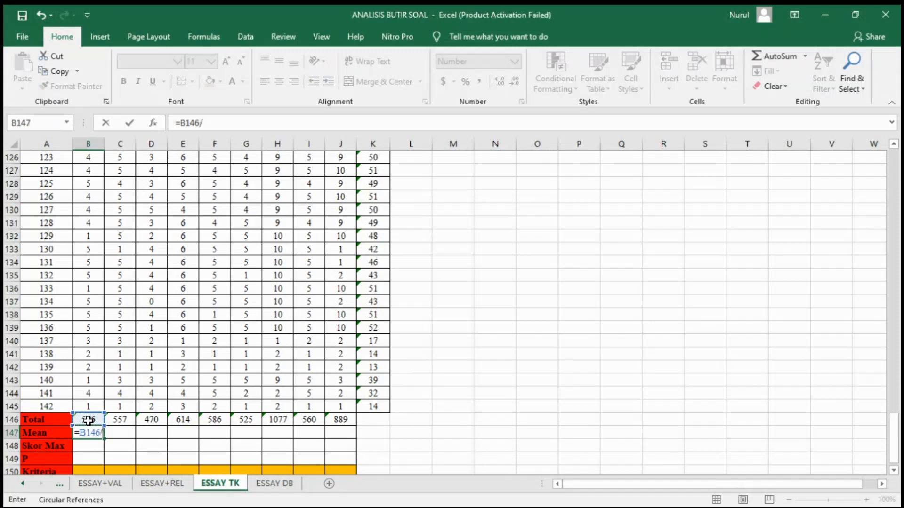
text(142)
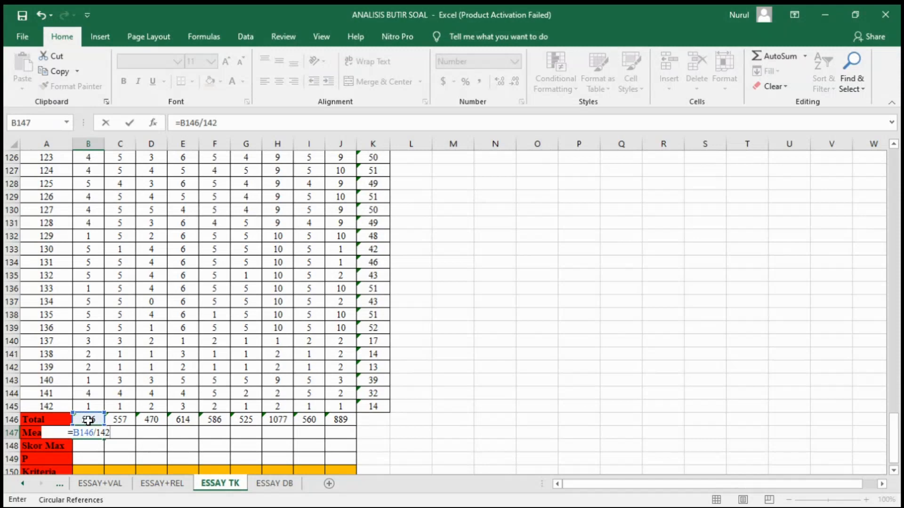
key(Return)
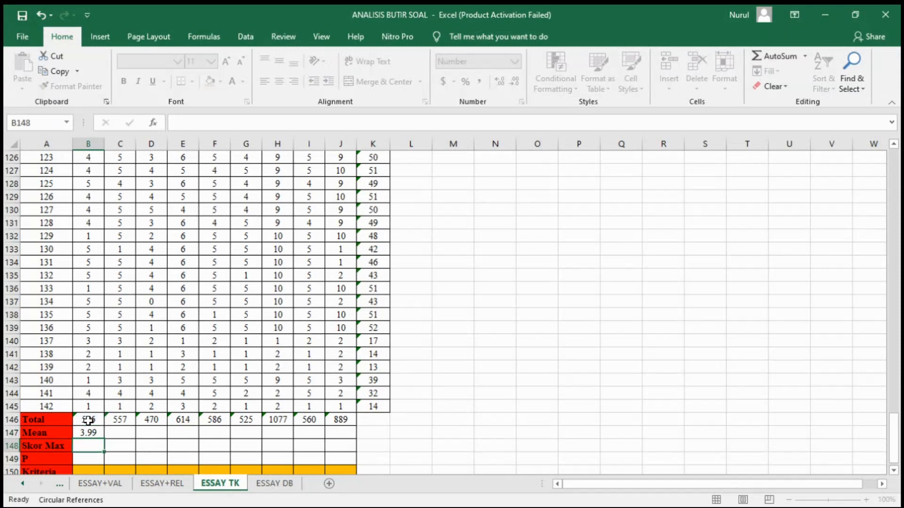
click(97, 434)
drag(104, 439, 345, 441)
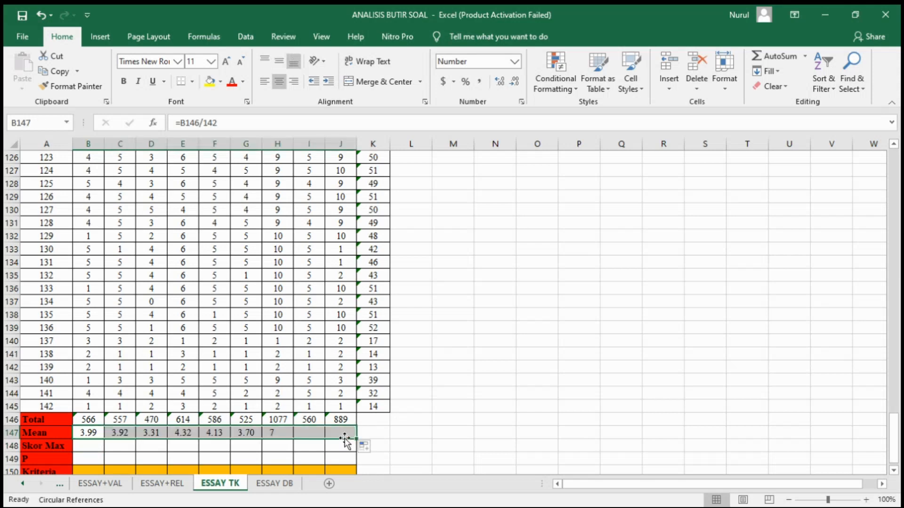
Step: Enter the maximum scores 5, 5, 4, 6, 5, 5, 10, 5 and 10 for items 1 to 9 in Skor Max cells B148:J148
click(90, 449)
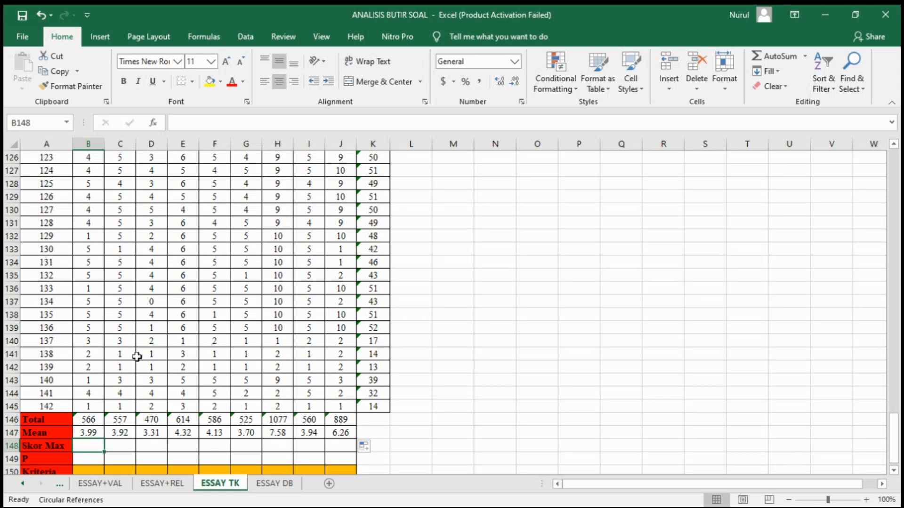
scroll(137, 356, down, 1)
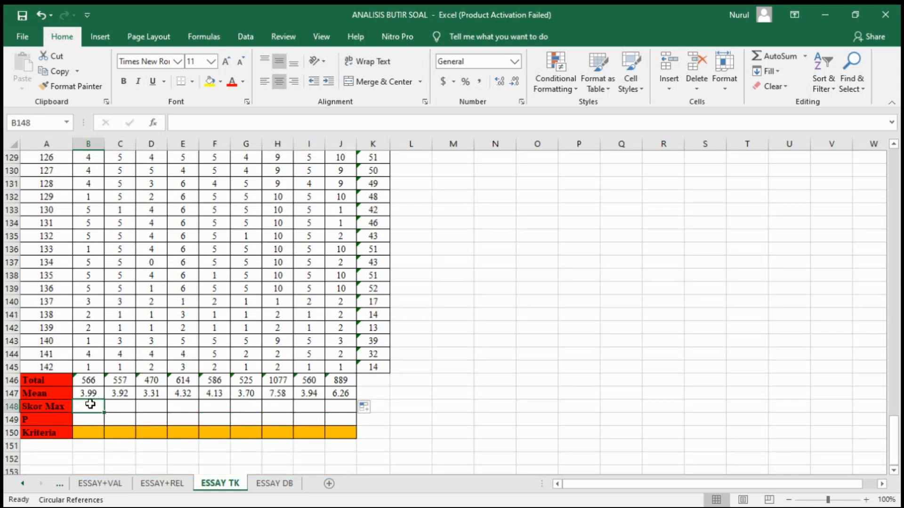
text(5)
key(Tab)
text(5)
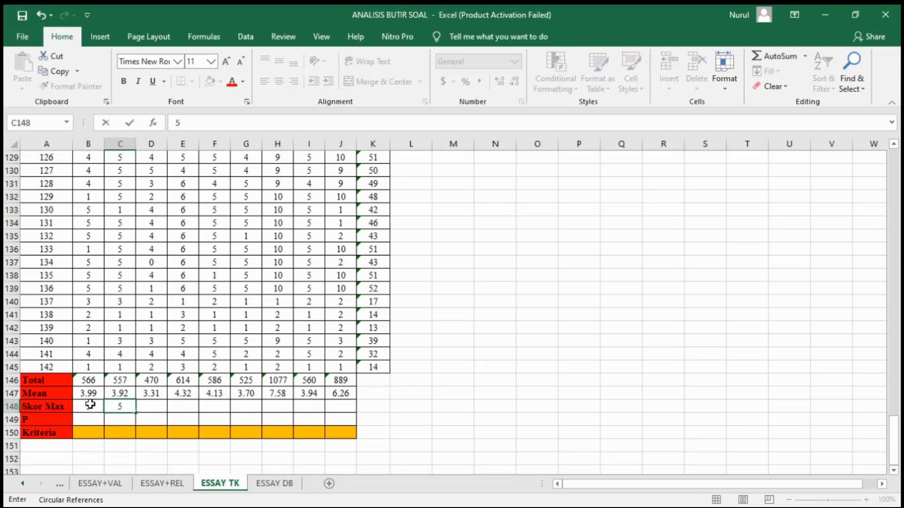
key(Tab)
text(4)
key(Tab)
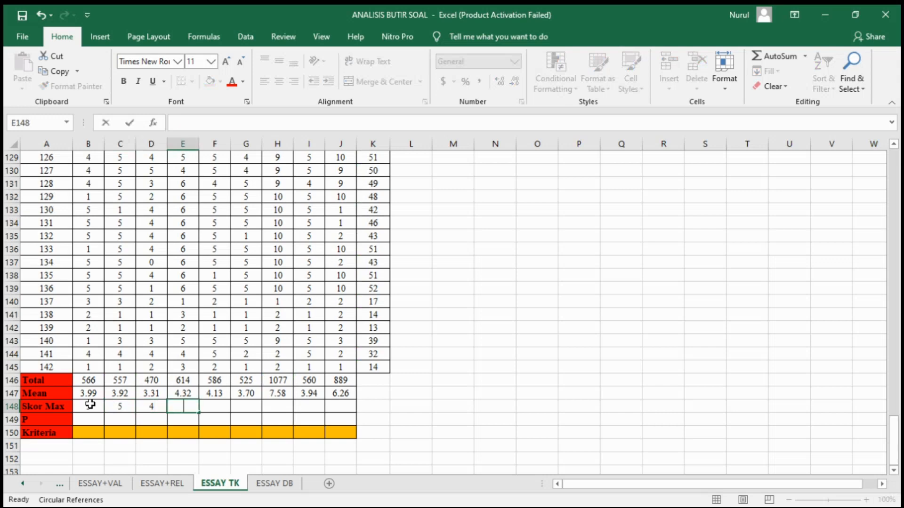
text(6)
key(Tab)
text(5)
key(Tab)
text(5)
key(Tab)
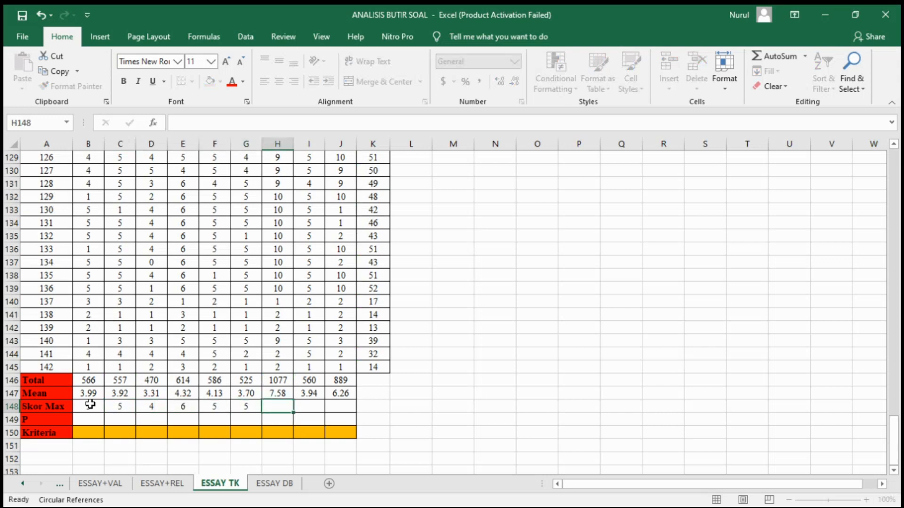
text(10)
key(Tab)
text(5)
key(Tab)
text(10)
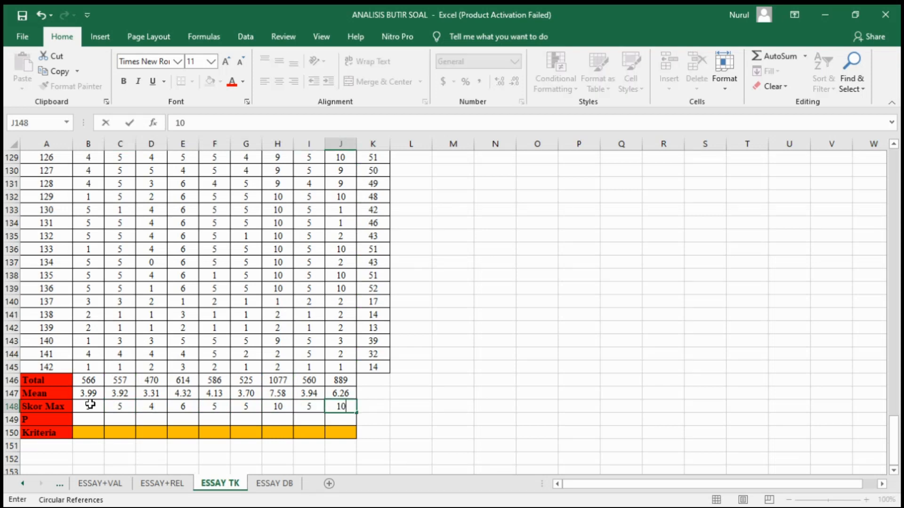
key(Return)
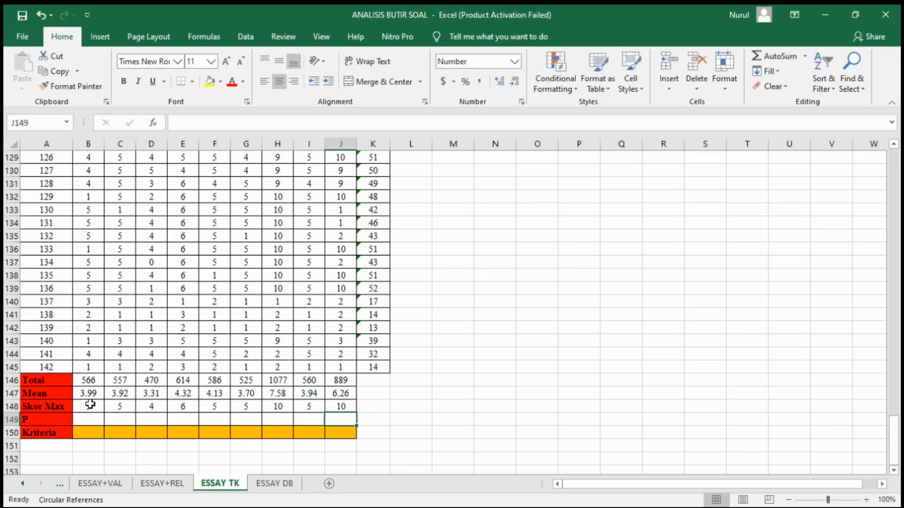
Step: Calculate item 1's difficulty index in P cell B149 with =B147/B148 and copy the formula across to J149
scroll(90, 405, down, 1)
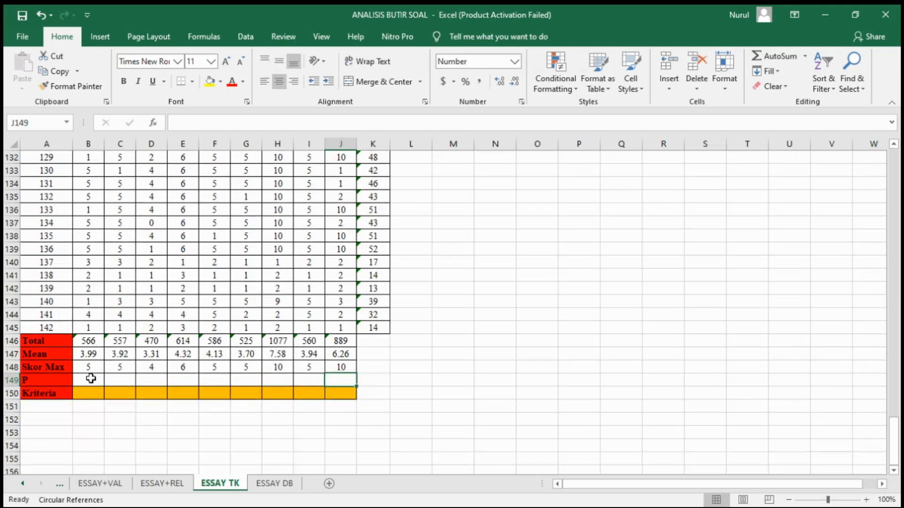
click(90, 378)
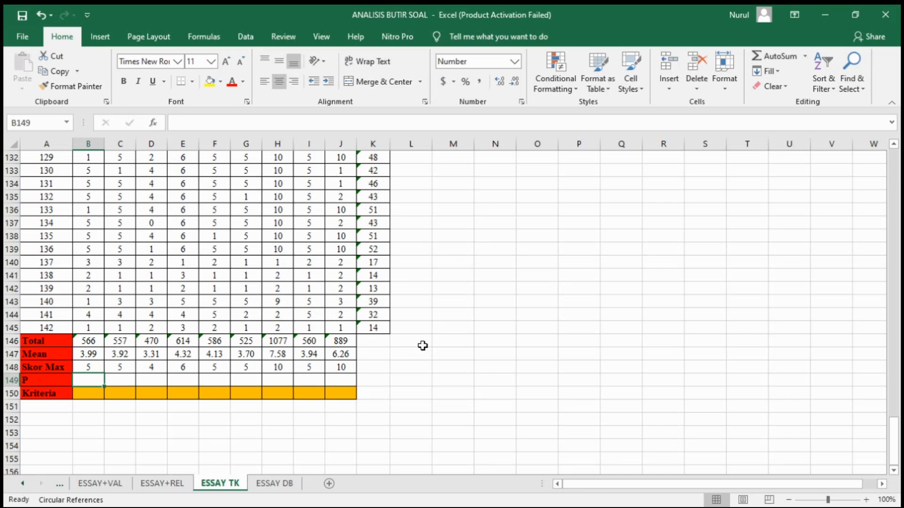
text(=)
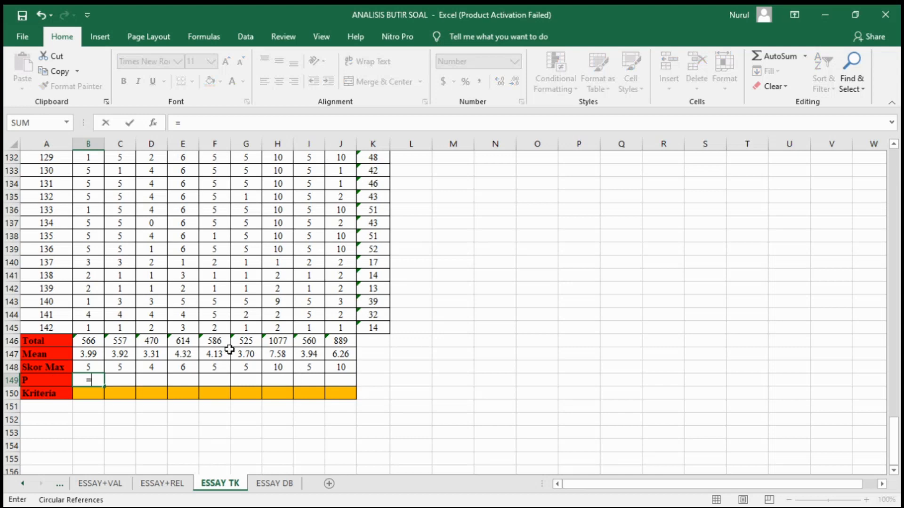
click(94, 355)
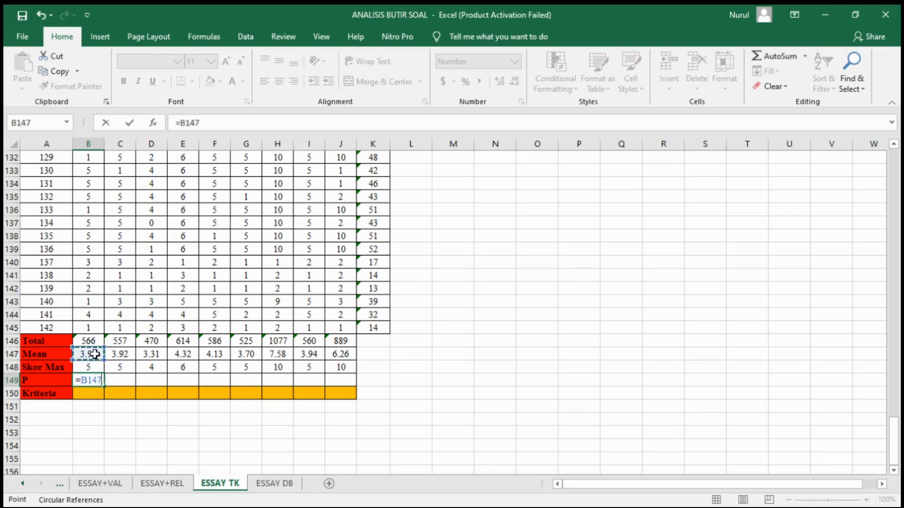
text(/)
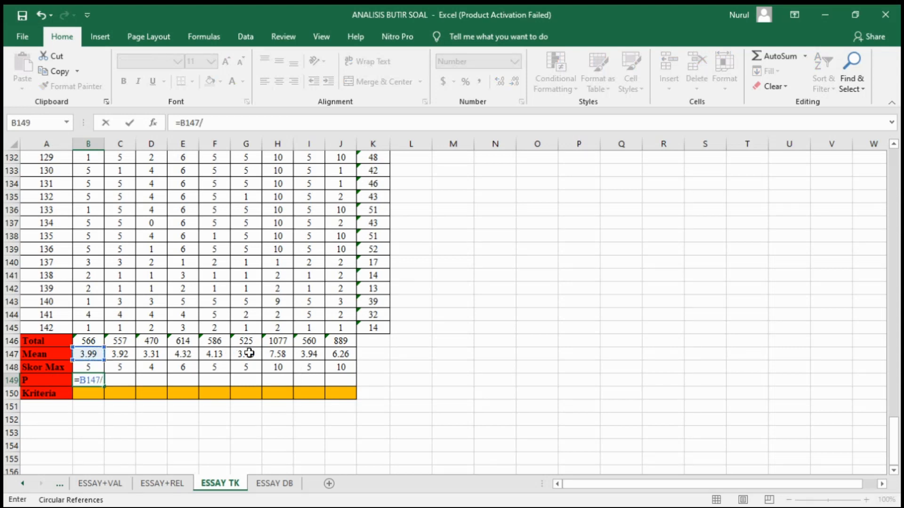
click(89, 368)
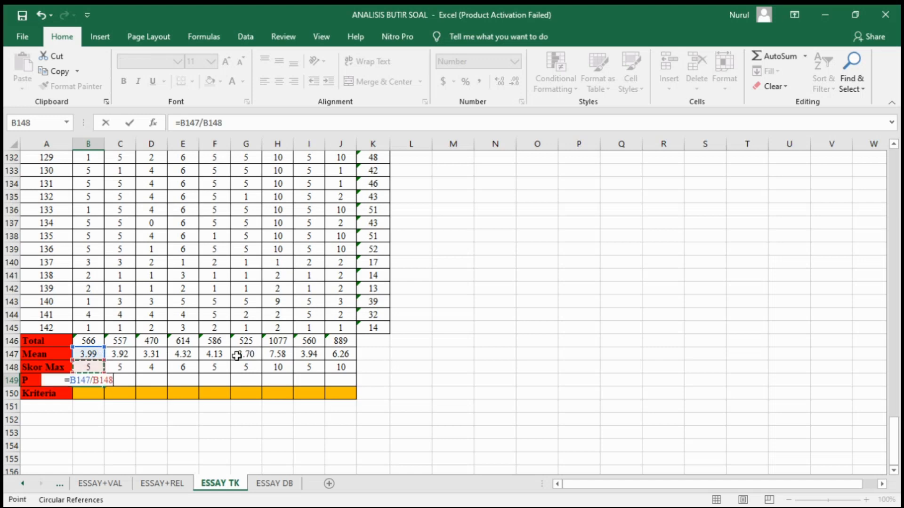
key(Return)
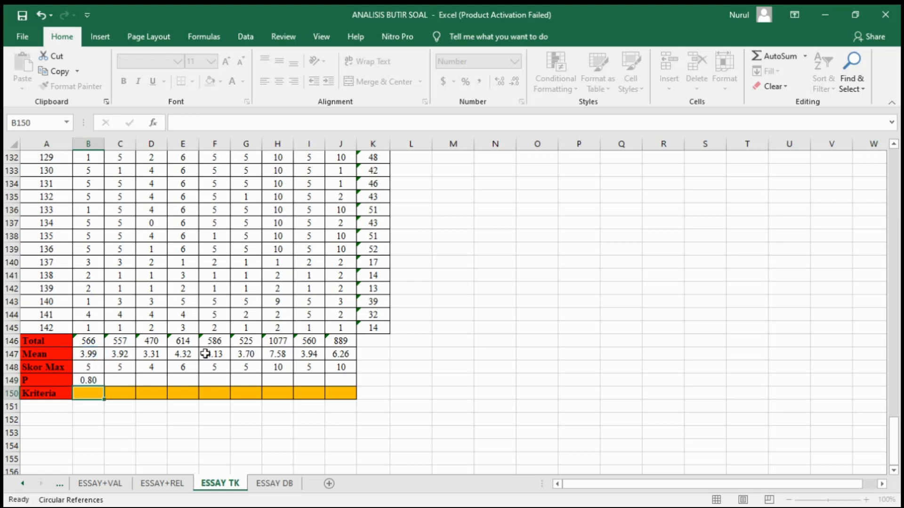
click(87, 380)
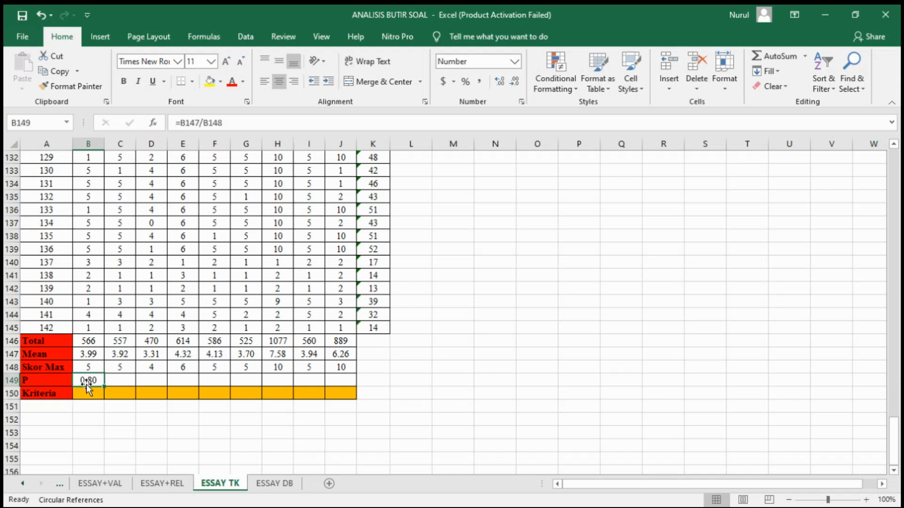
drag(106, 386, 361, 389)
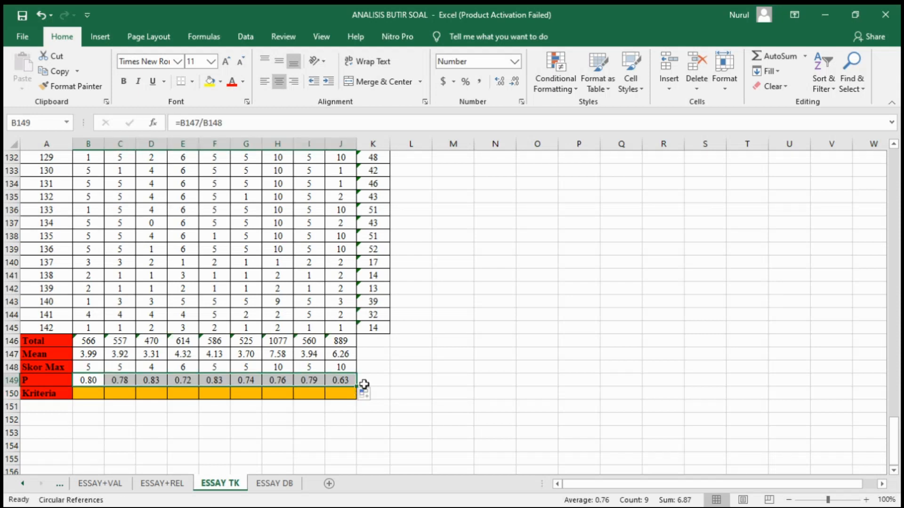
Step: Classify item difficulty in Kriteria cell B150 with =IF(B149>=0.71,"Mudah",IF(B149>=0.31,"Sedang",IF(B149<=0.3,"Sukar"))) and copy the formula across to J150
scroll(377, 378, up, 2)
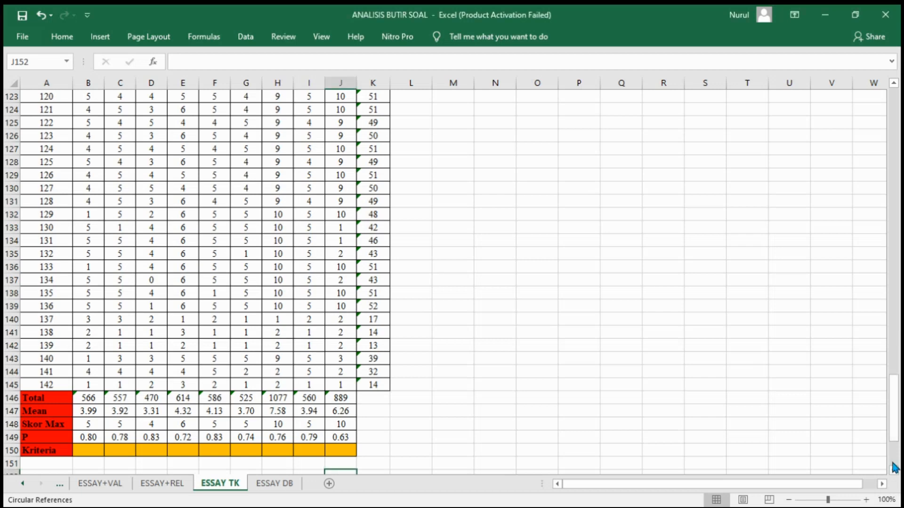
scroll(795, 411, down, 3)
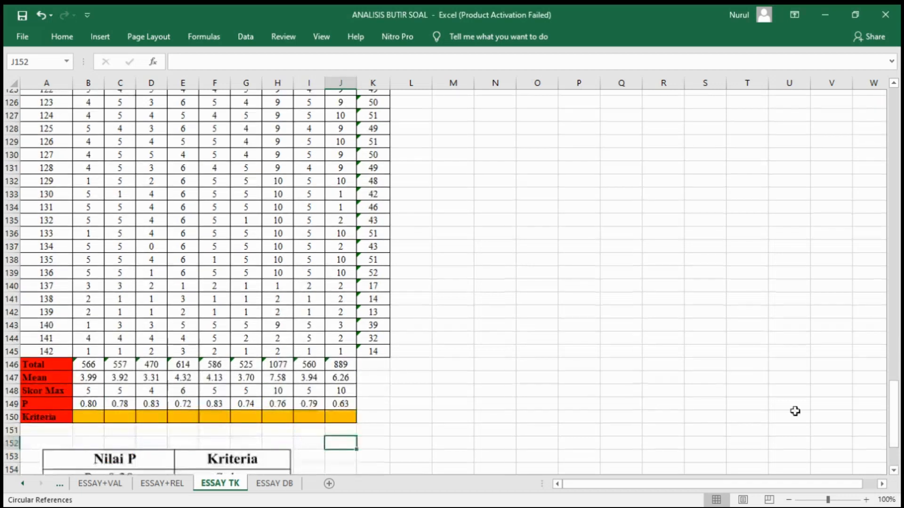
scroll(795, 412, down, 1)
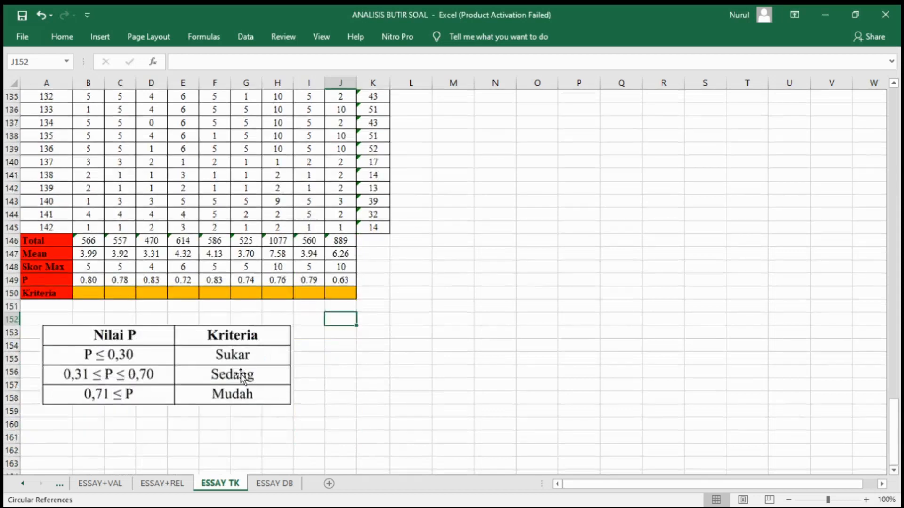
scroll(225, 410, up, 1)
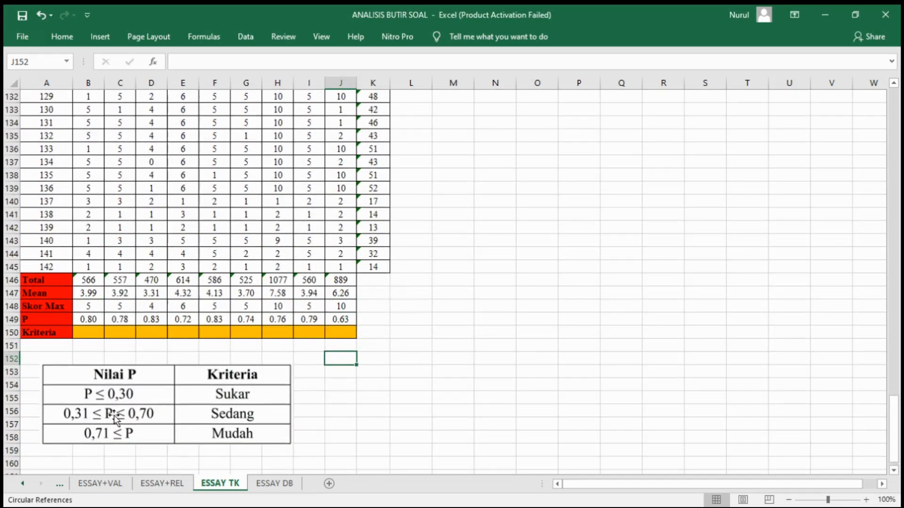
click(92, 331)
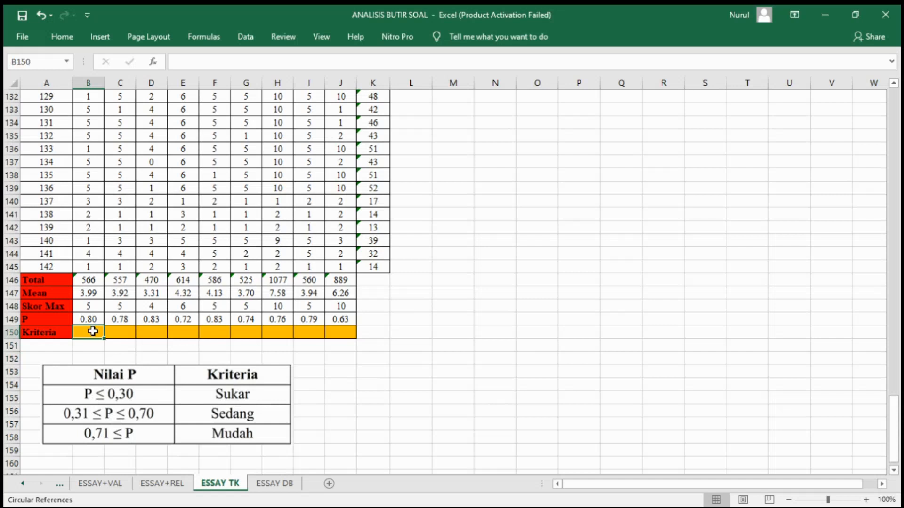
text(=)
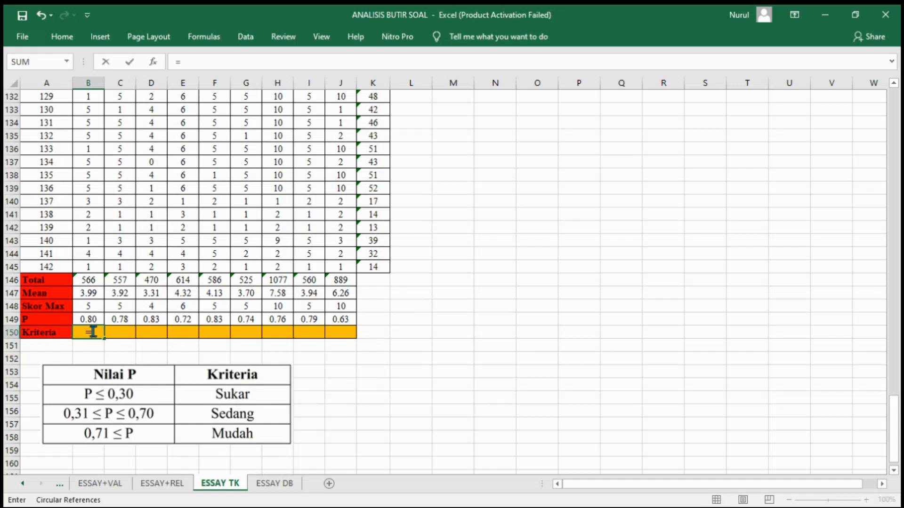
text(IF()
scroll(93, 293, down, 2)
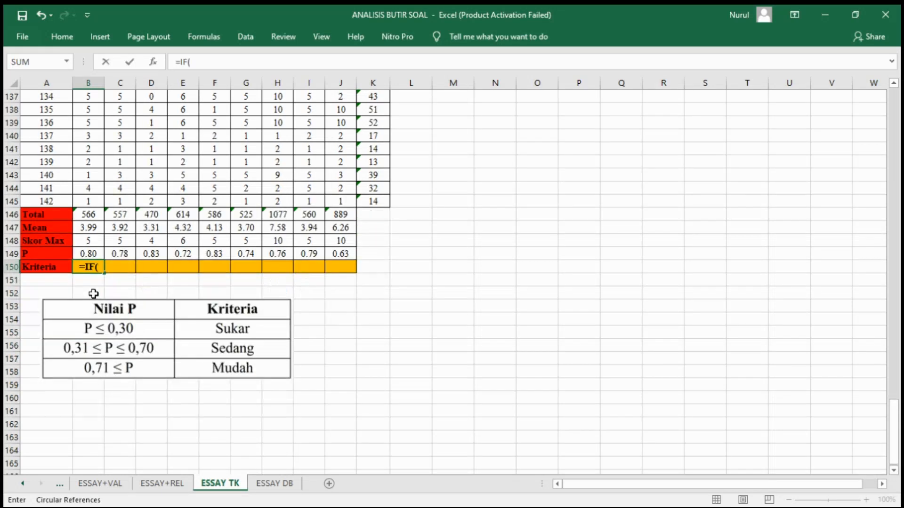
scroll(98, 256, down, 1)
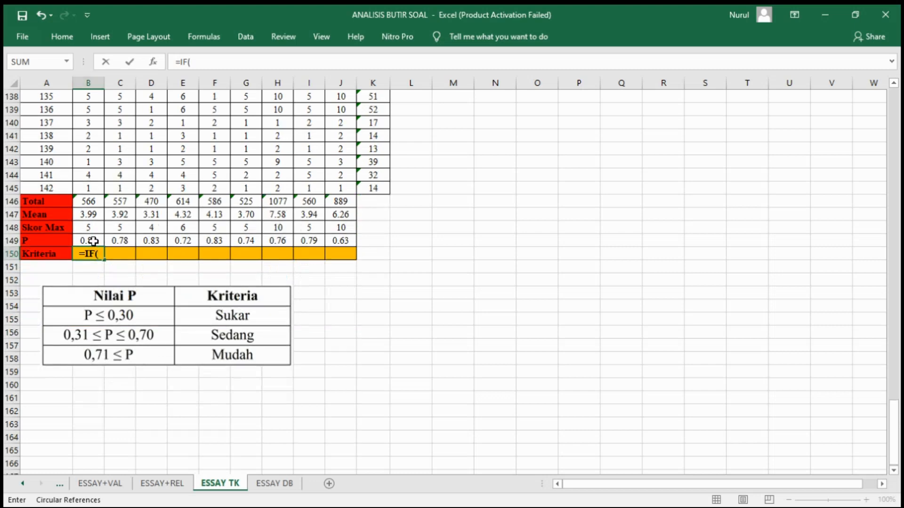
text(B149>=)
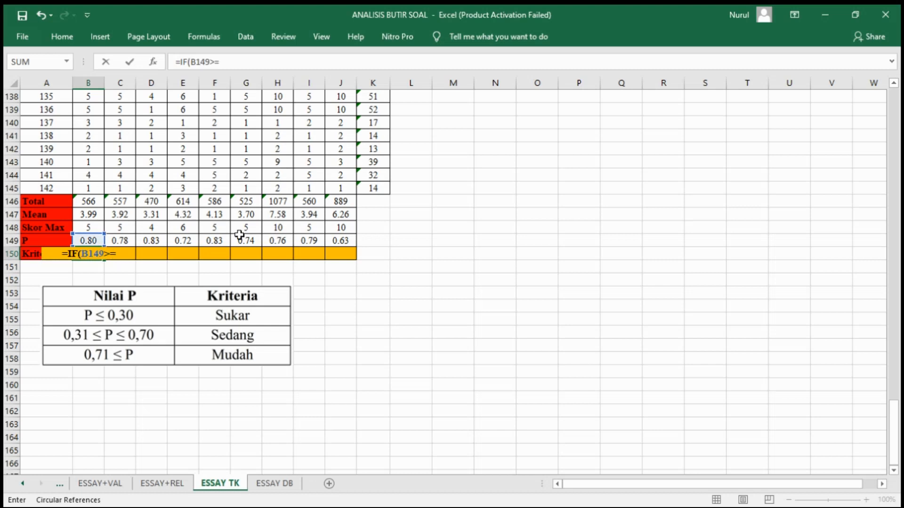
text(0.71,)
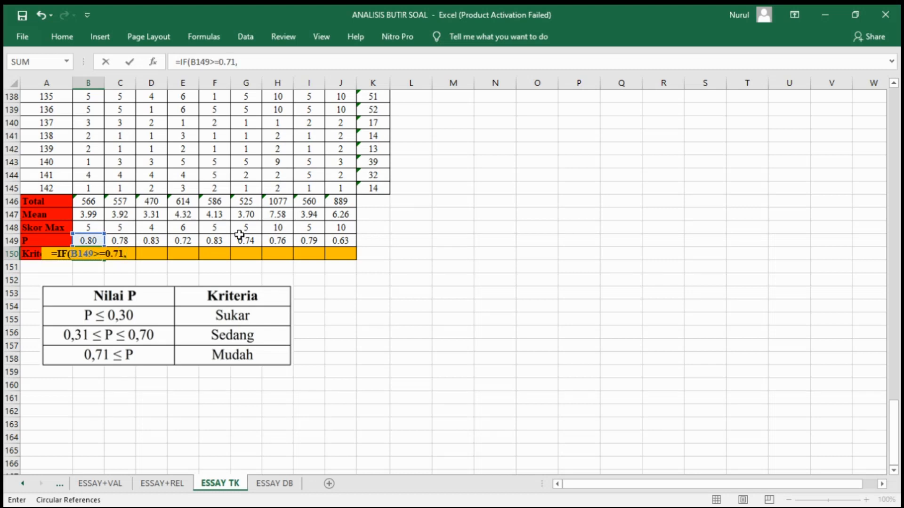
text("M)
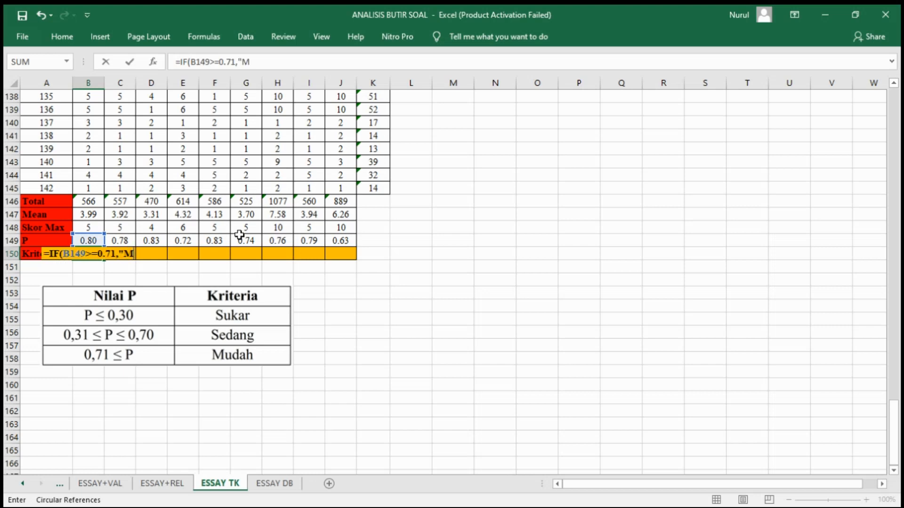
text(udah",I)
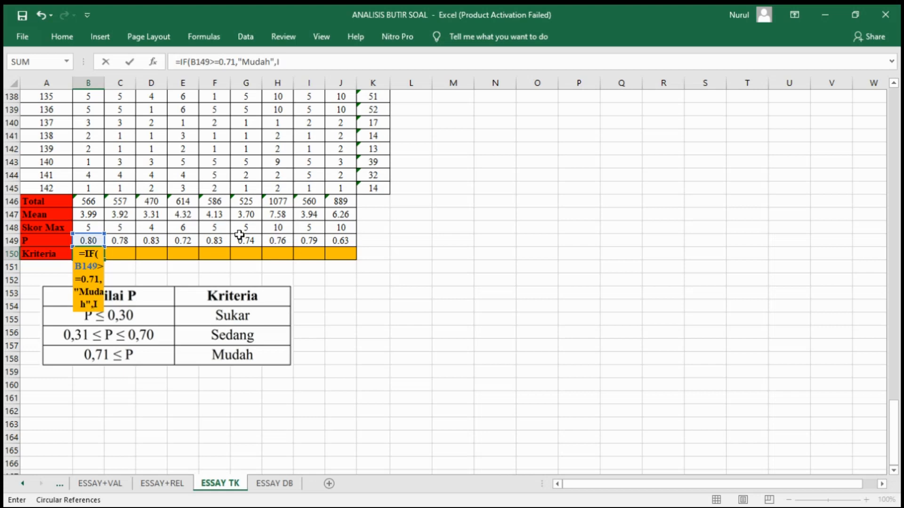
text(F(B)
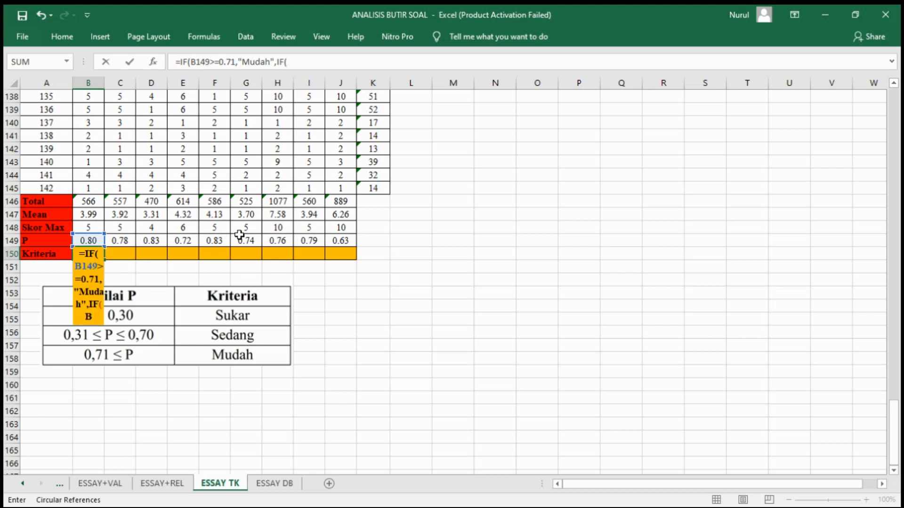
text(149>)
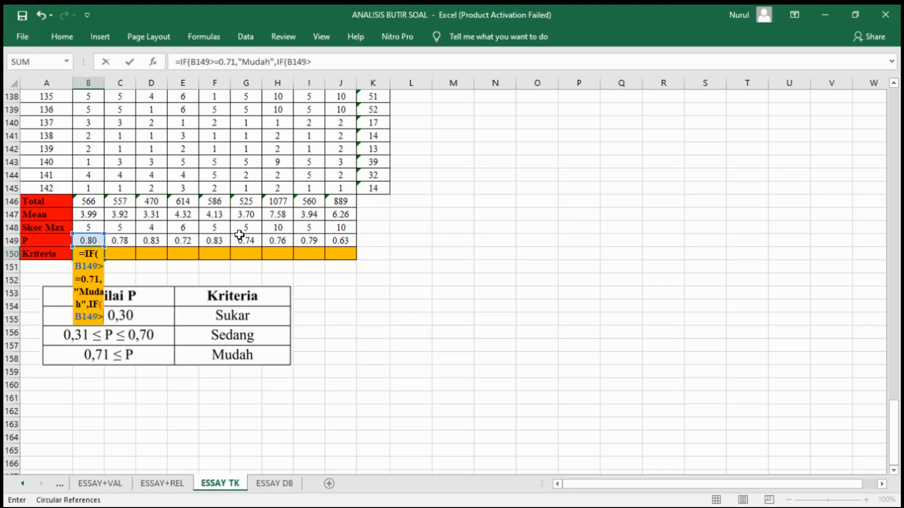
text(=0.3)
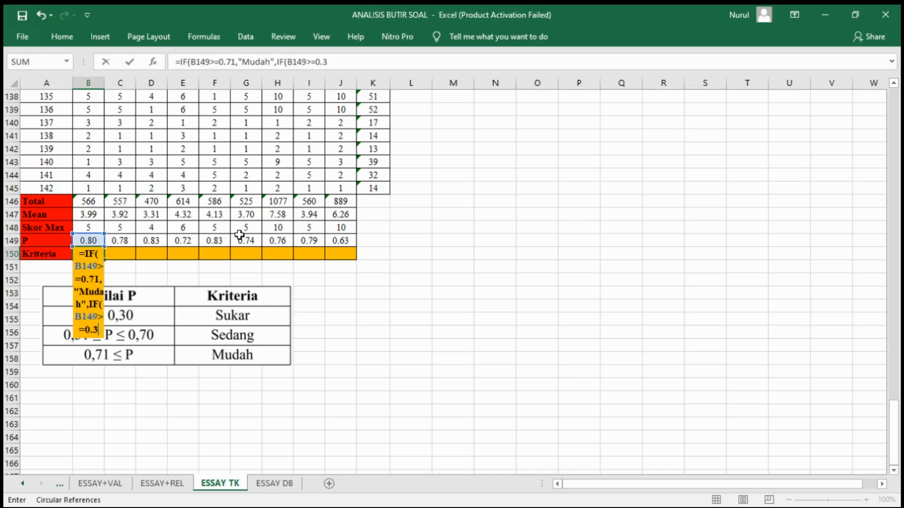
text(1,"Sedang)
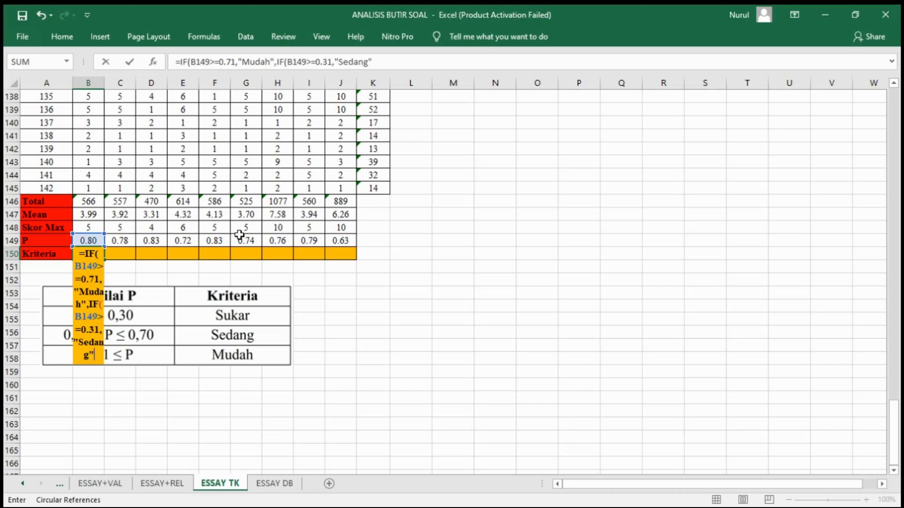
text(",IF(B)
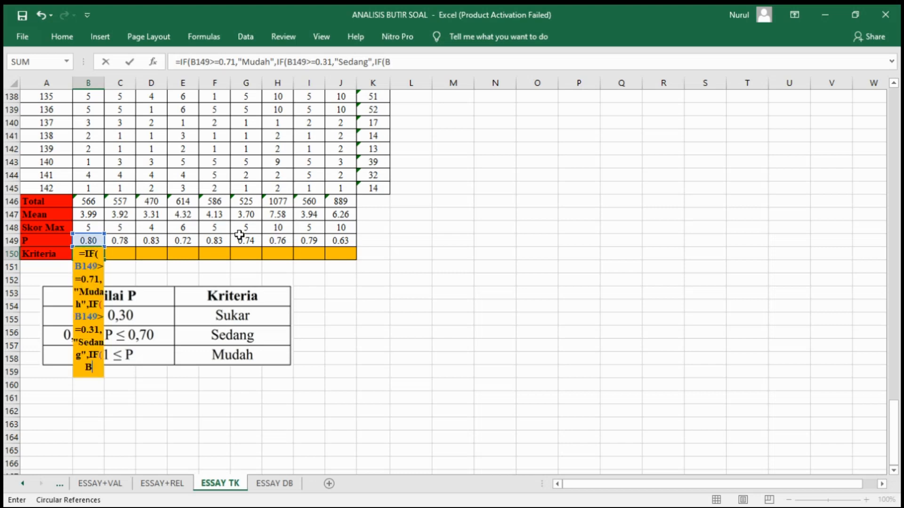
text(149<)
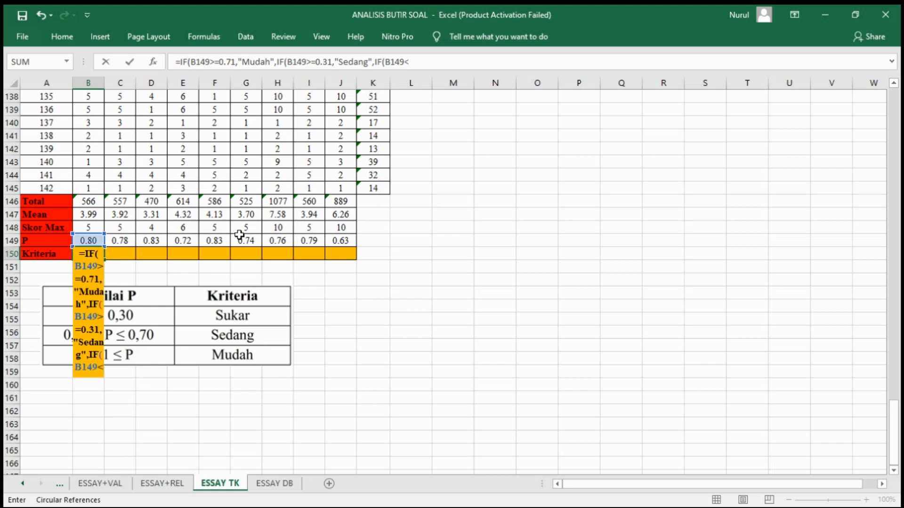
text(=0.)
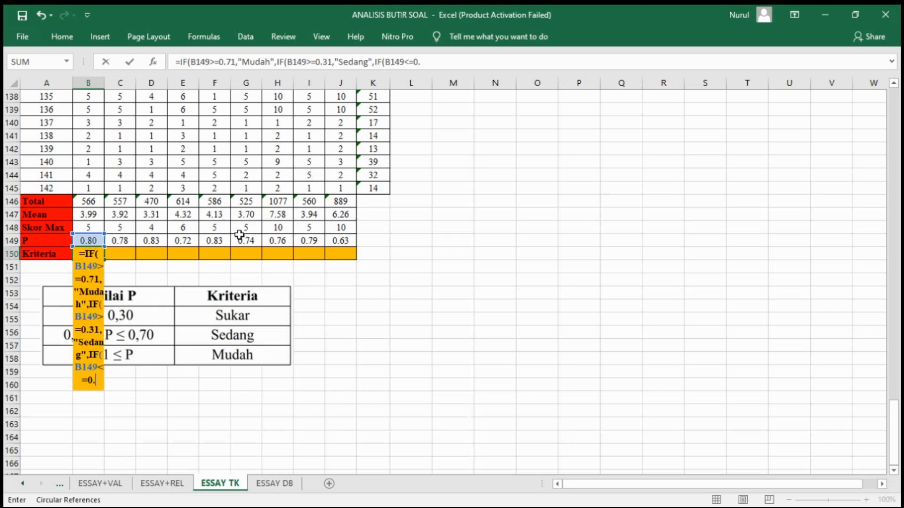
text(3)
text(,")
text(Suk)
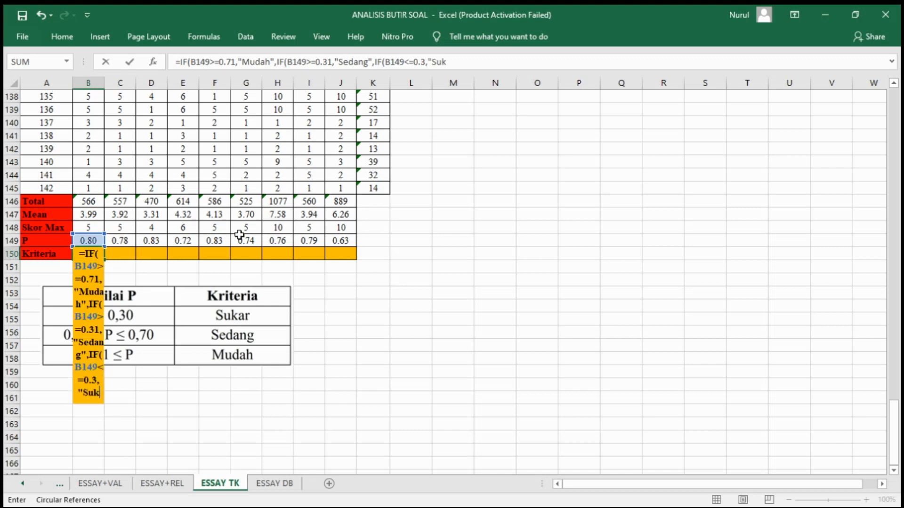
text(ar")
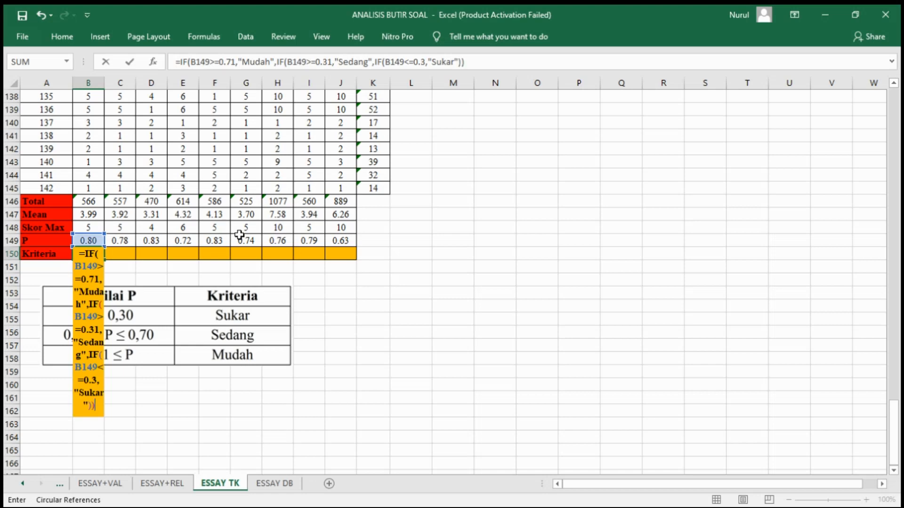
key(Return)
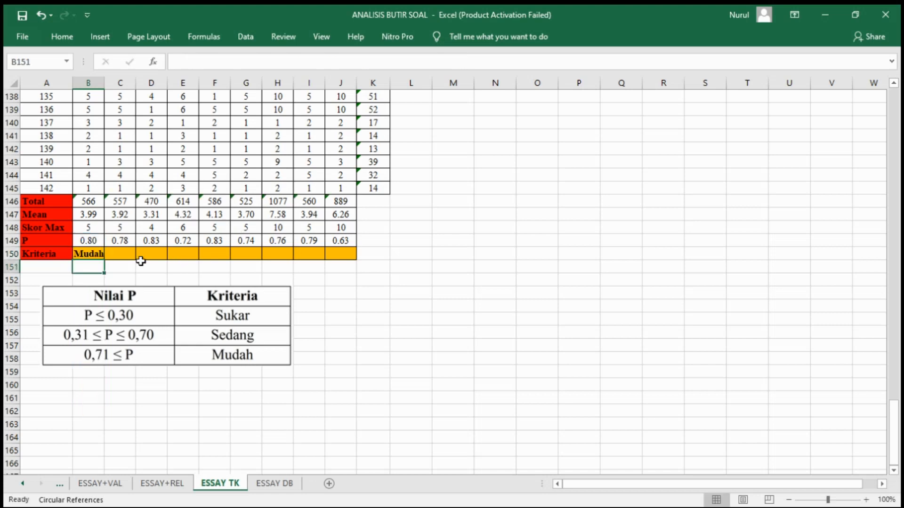
click(98, 252)
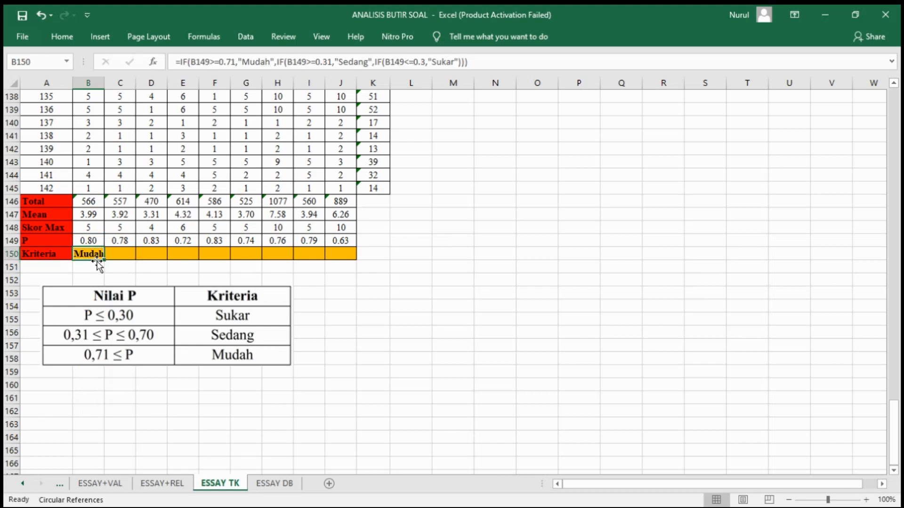
drag(105, 261, 346, 256)
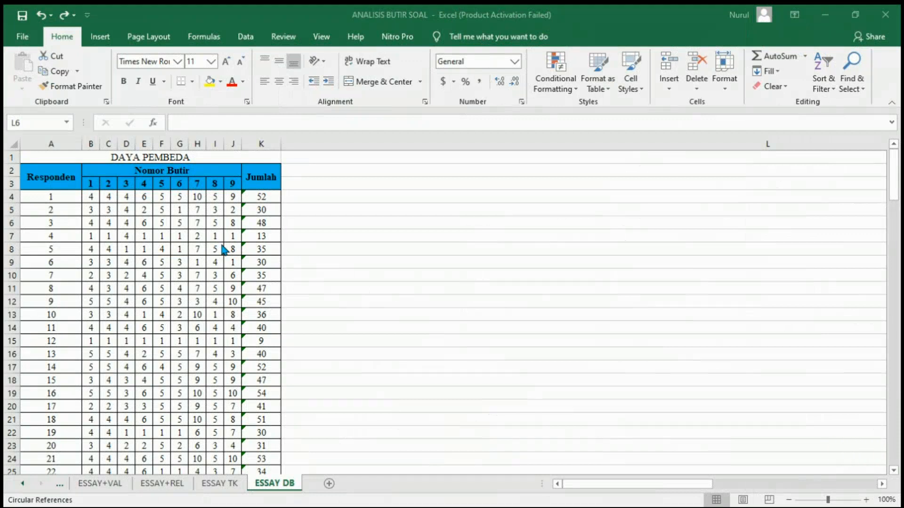
Step: Sort the respondent data in A4:K145 by the Jumlah total from largest to smallest
click(269, 198)
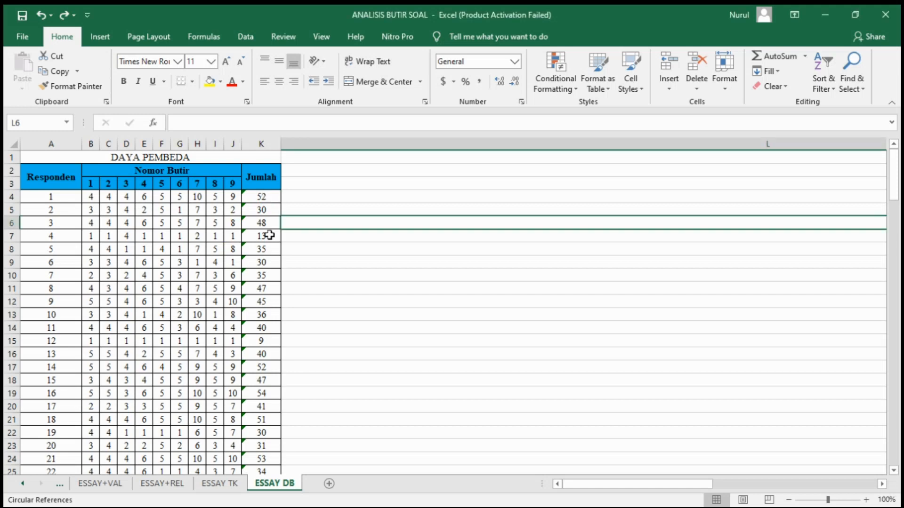
drag(272, 196, 28, 449)
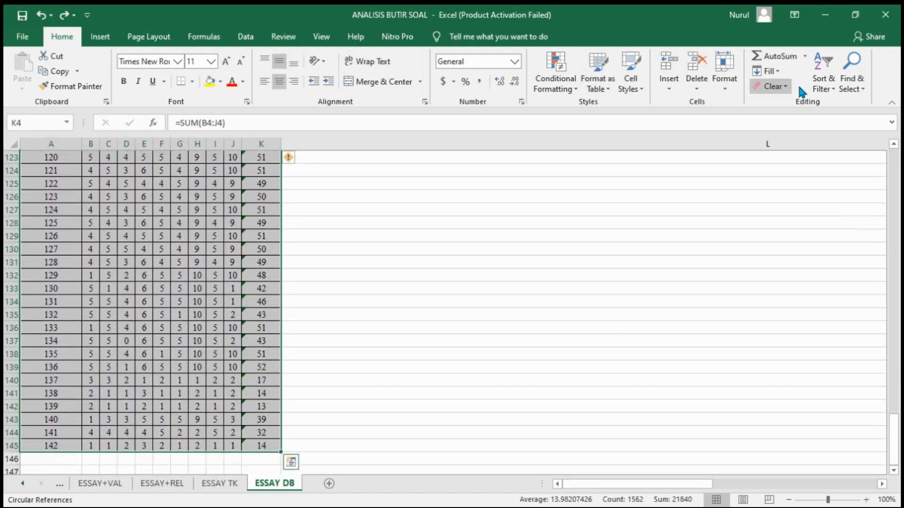
click(828, 91)
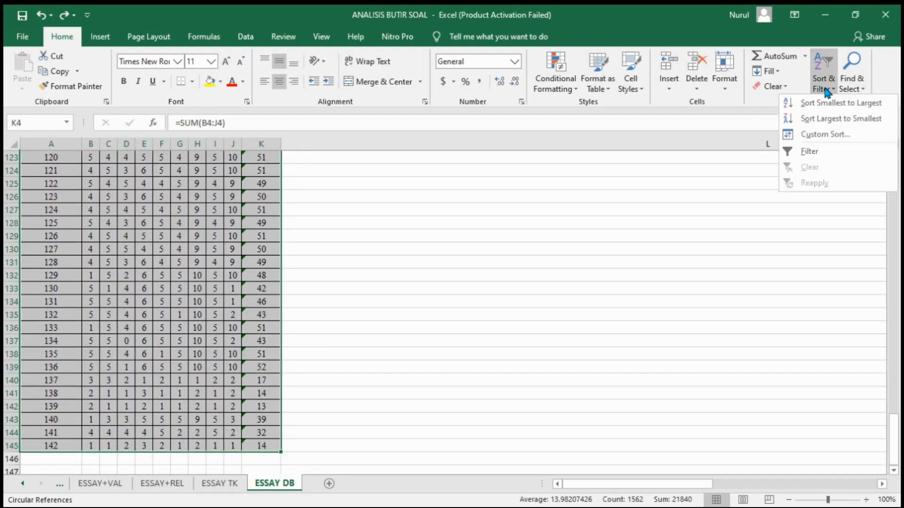
click(803, 118)
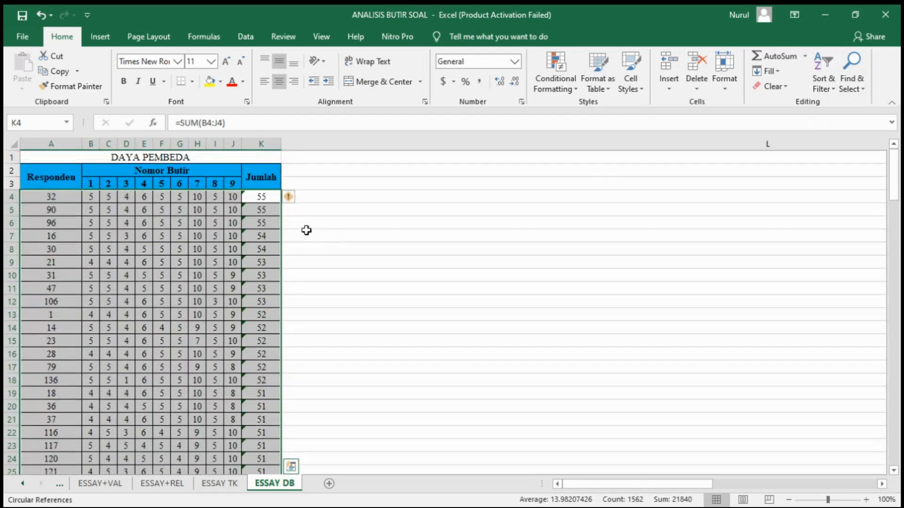
click(258, 209)
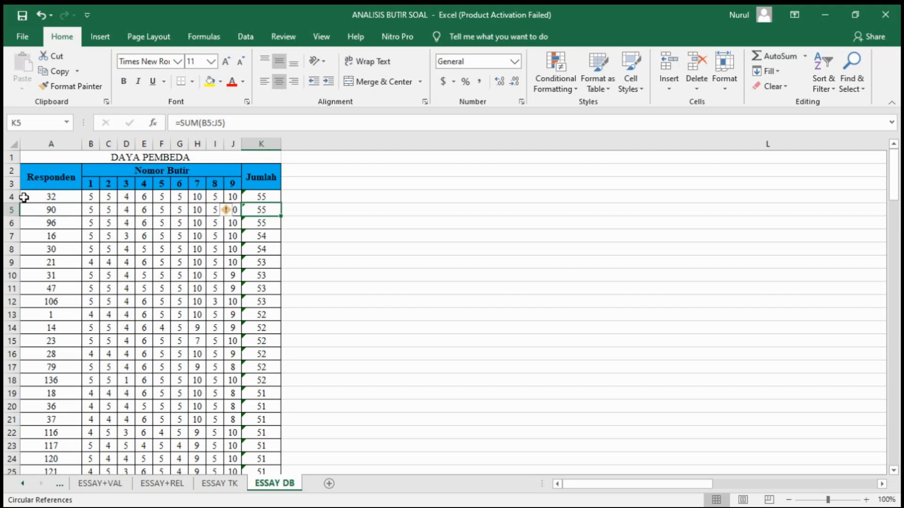
Step: Examine the highest-scoring respondents at the start and the lowest-scoring ones at the end of the sorted data
drag(33, 195, 263, 419)
scroll(117, 348, up, 3)
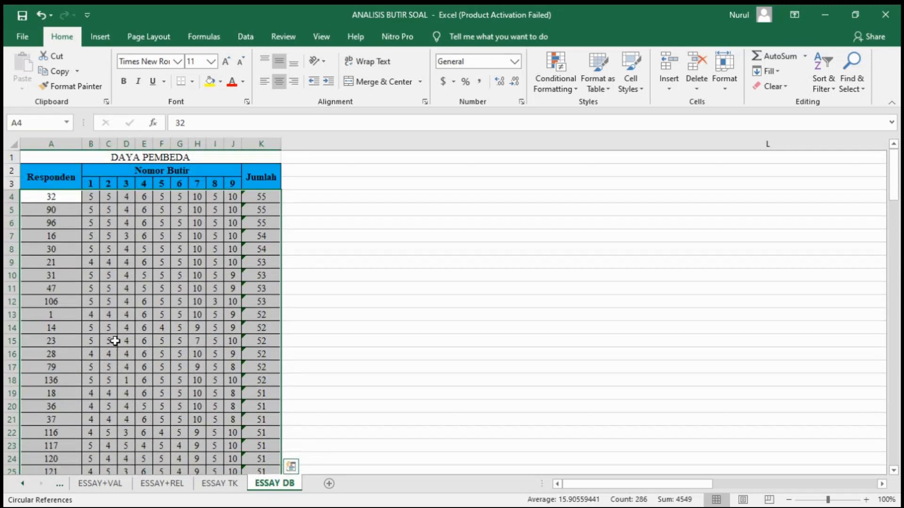
scroll(117, 340, down, 6)
scroll(116, 339, down, 20)
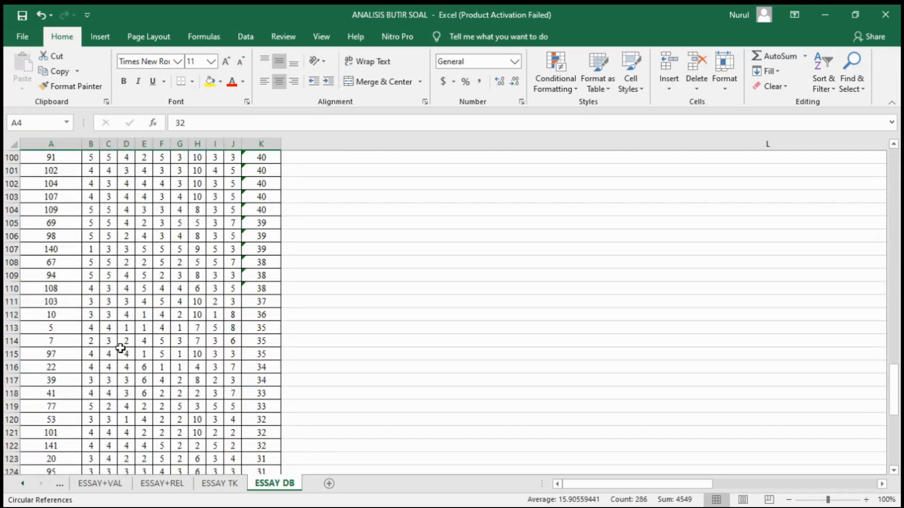
scroll(121, 355, down, 8)
scroll(69, 267, up, 4)
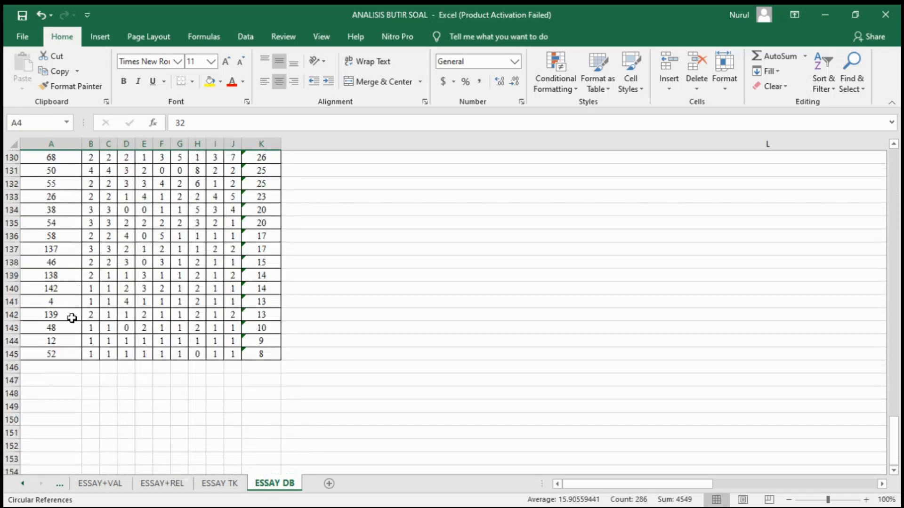
click(47, 356)
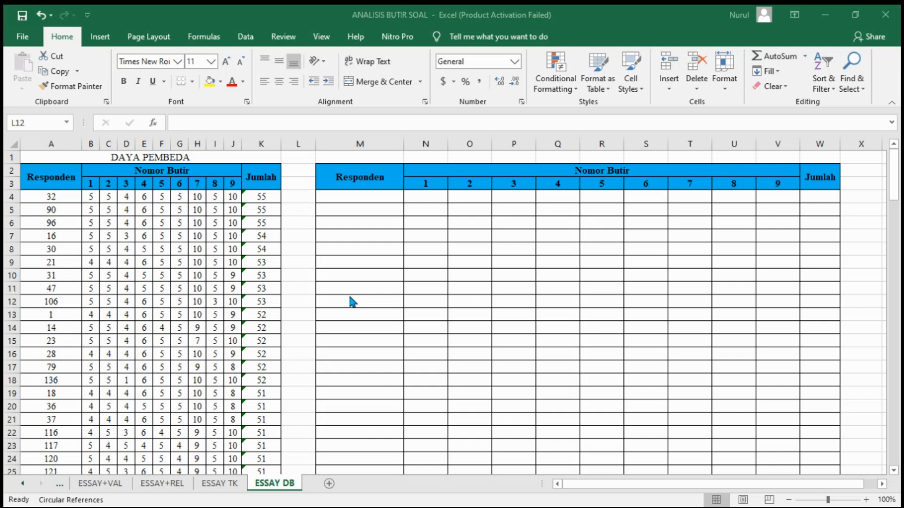
Step: Copy the 38 highest-scoring respondents' rows A4:K41 into the upper-group table at M4:W41
click(47, 198)
drag(47, 197, 272, 198)
click(144, 209)
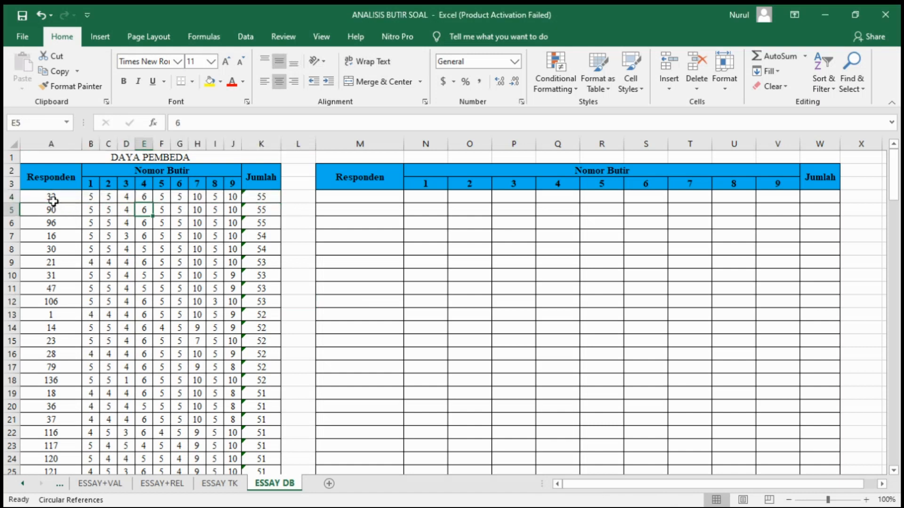
drag(51, 197, 254, 237)
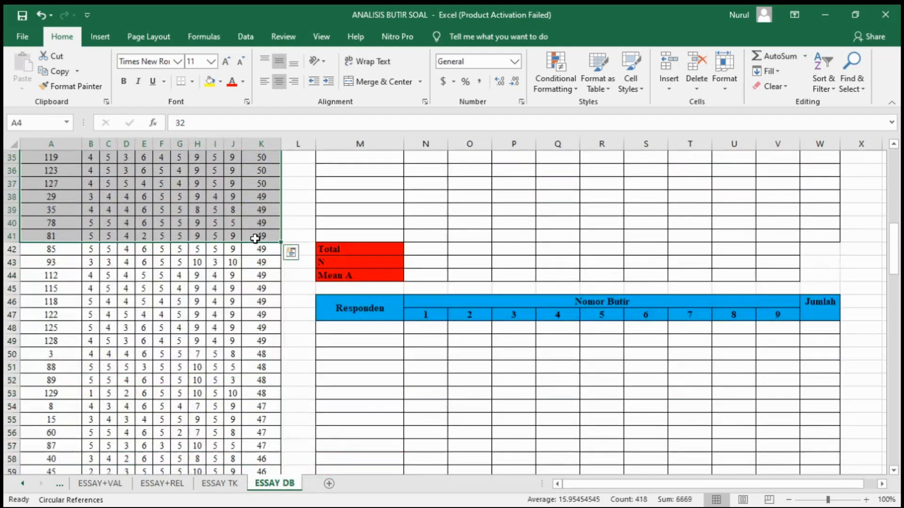
click(64, 74)
scroll(349, 231, up, 12)
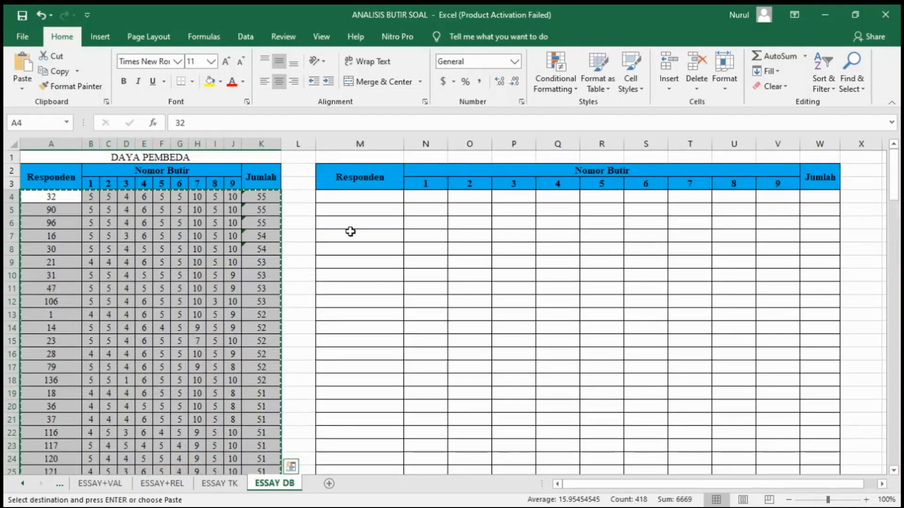
click(363, 197)
drag(363, 198, 817, 204)
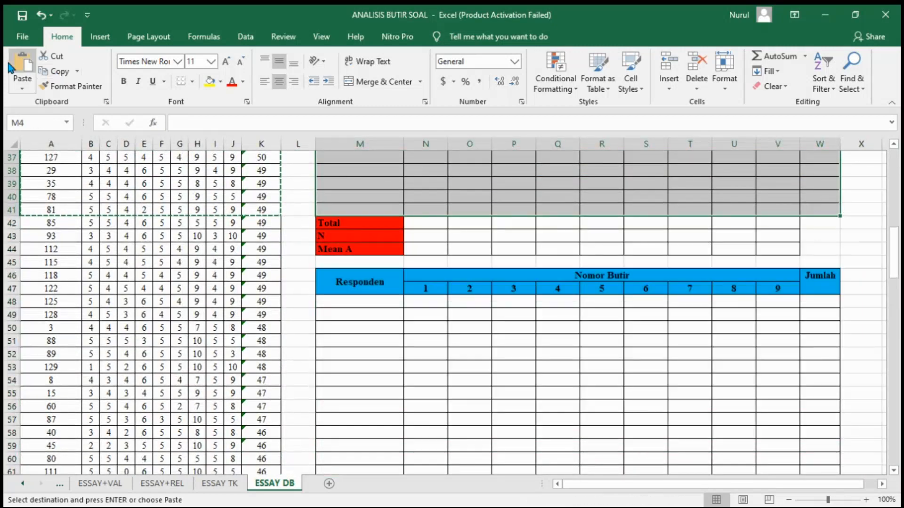
click(22, 65)
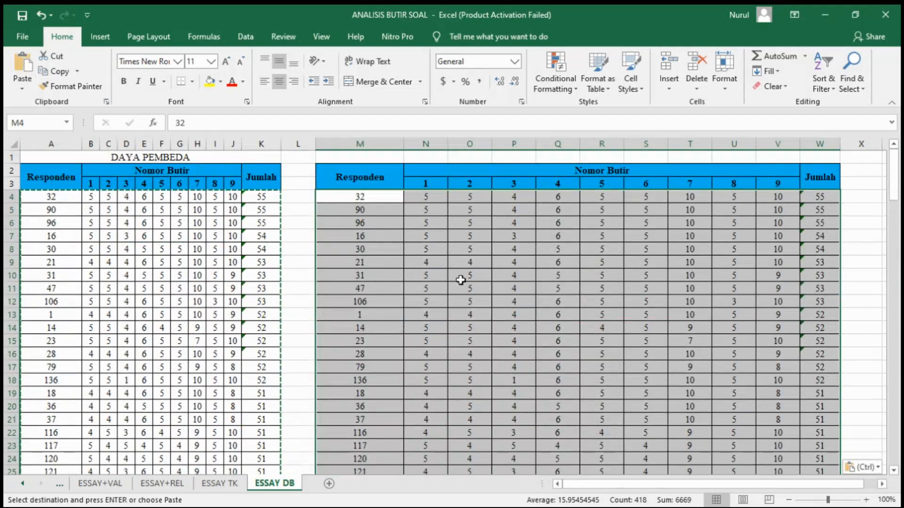
Step: Sum item 1's upper-group scores in Total cell N42 with =SUM(N4:N41) and copy the formula across to V42
drag(896, 194, 896, 240)
click(418, 416)
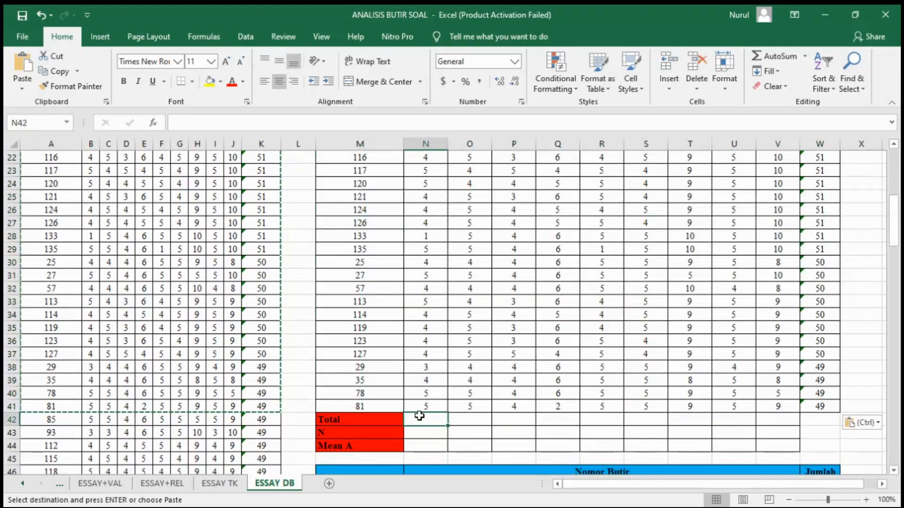
text(=SUM)
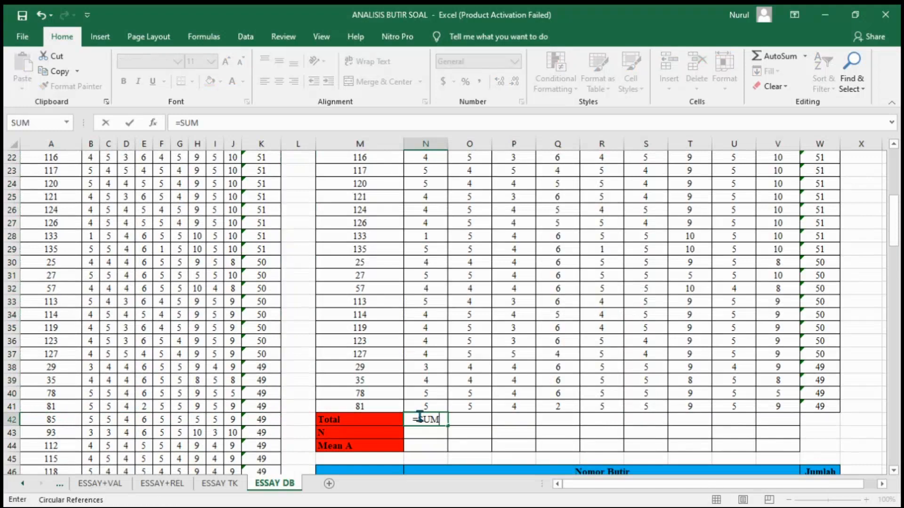
text(()
scroll(418, 417, up, 7)
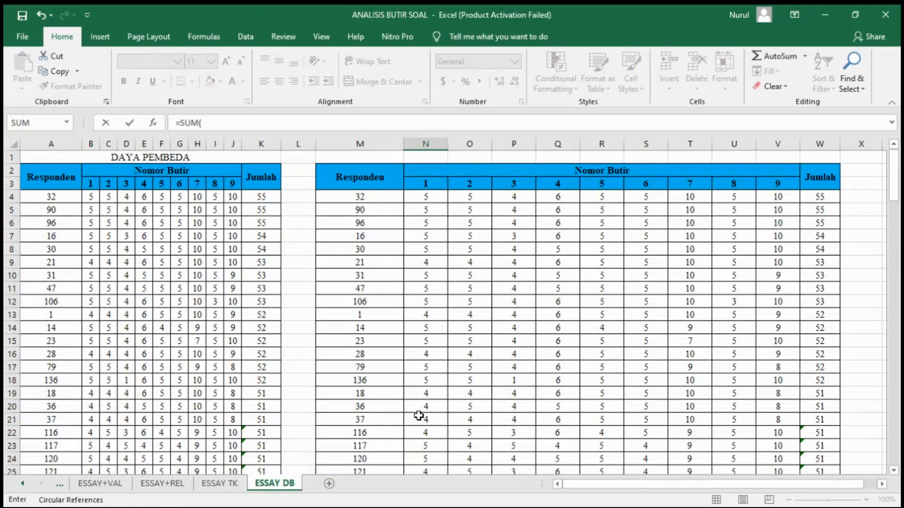
drag(428, 198, 432, 440)
key(Return)
scroll(432, 439, down, 2)
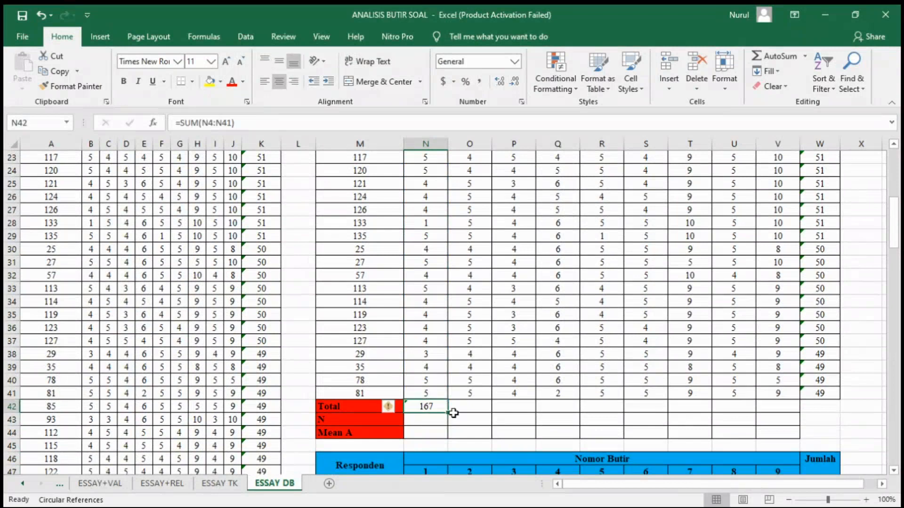
drag(451, 414, 805, 413)
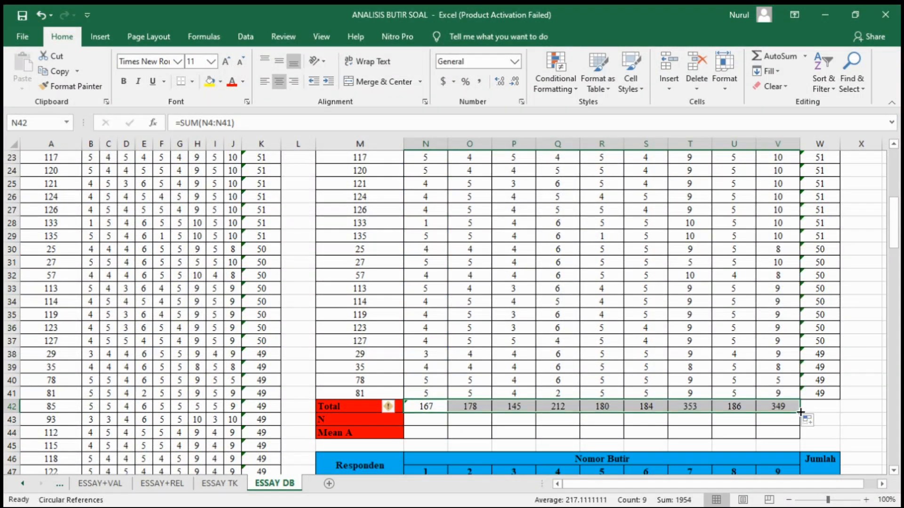
Step: Enter 38 as the upper group's respondent count in N cell N43 and copy it across to V43
click(431, 419)
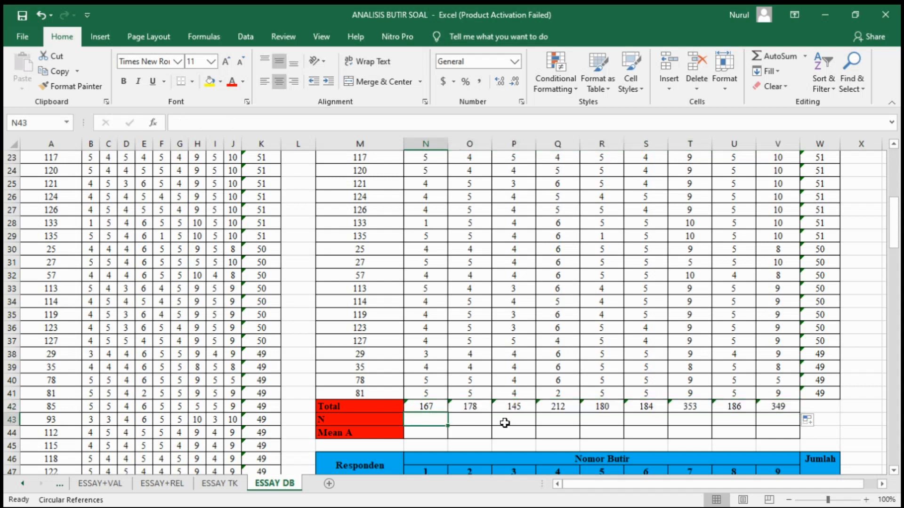
text(38)
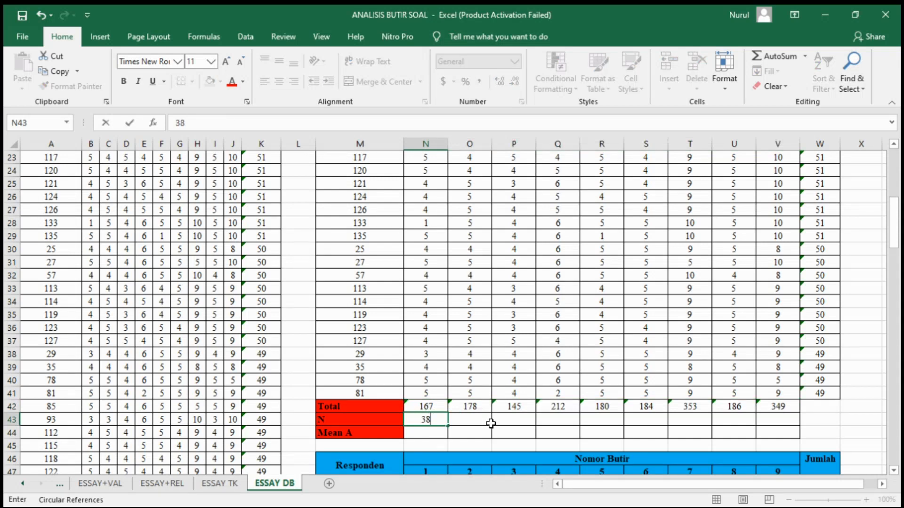
click(455, 419)
click(442, 416)
drag(450, 424, 795, 424)
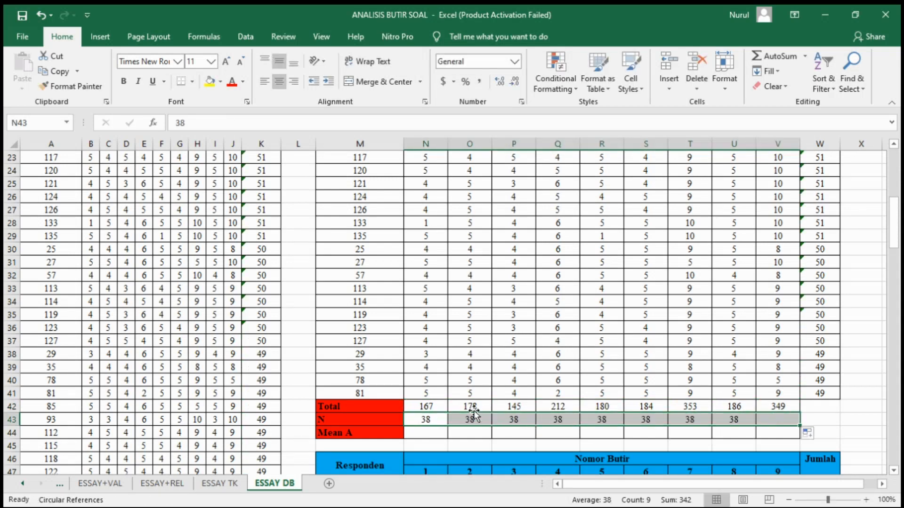
Step: Calculate item 1's upper-group mean in Mean A cell N44 with =N42/N43 and copy the formula across to V44
click(434, 432)
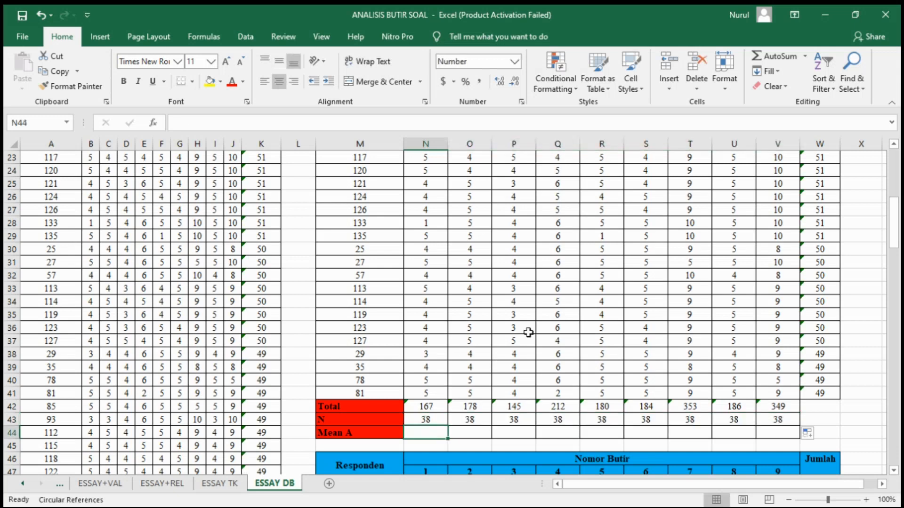
text(=)
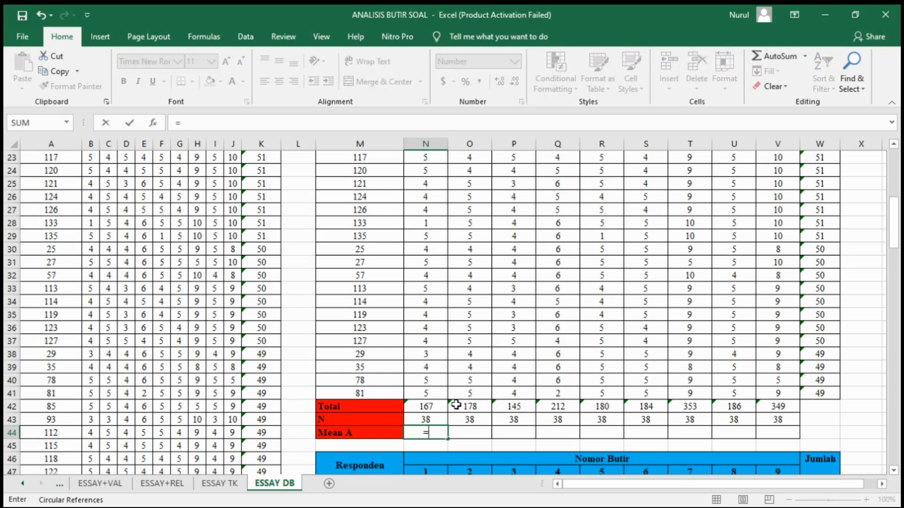
click(425, 406)
text(/)
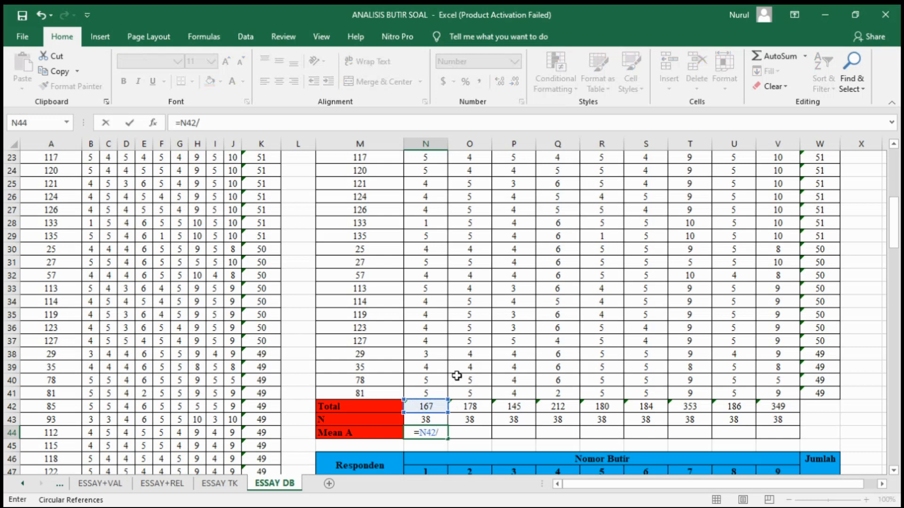
click(432, 419)
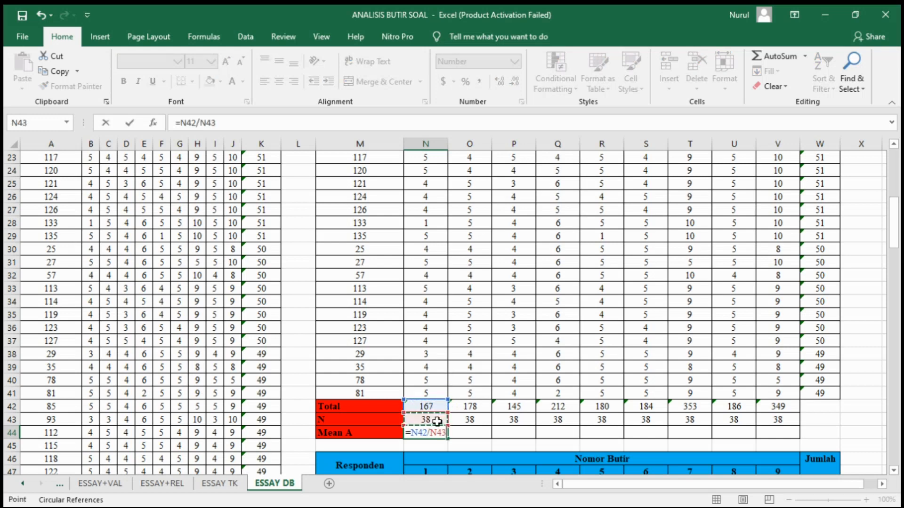
key(Return)
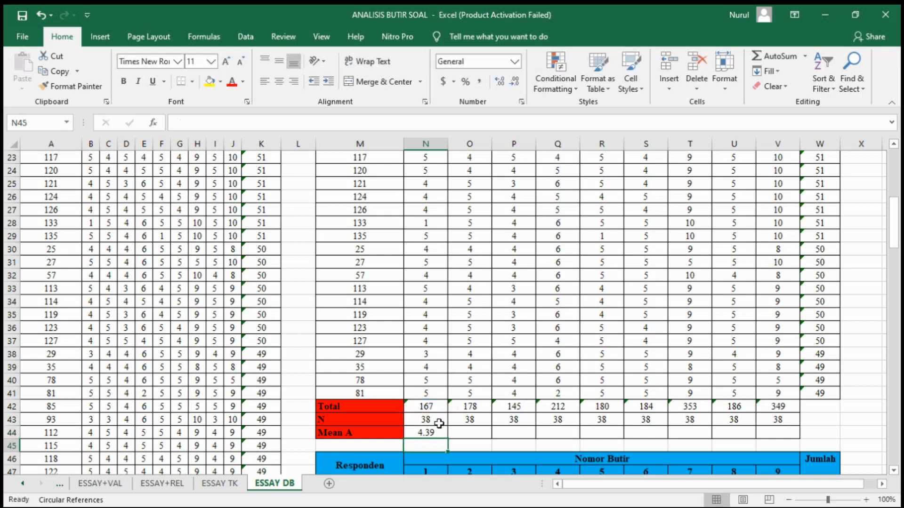
click(443, 434)
drag(448, 439, 782, 430)
Step: Copy the 38 lowest-scoring respondents' rows A108:K145 into the lower-group table at M48:W85
scroll(379, 358, down, 1)
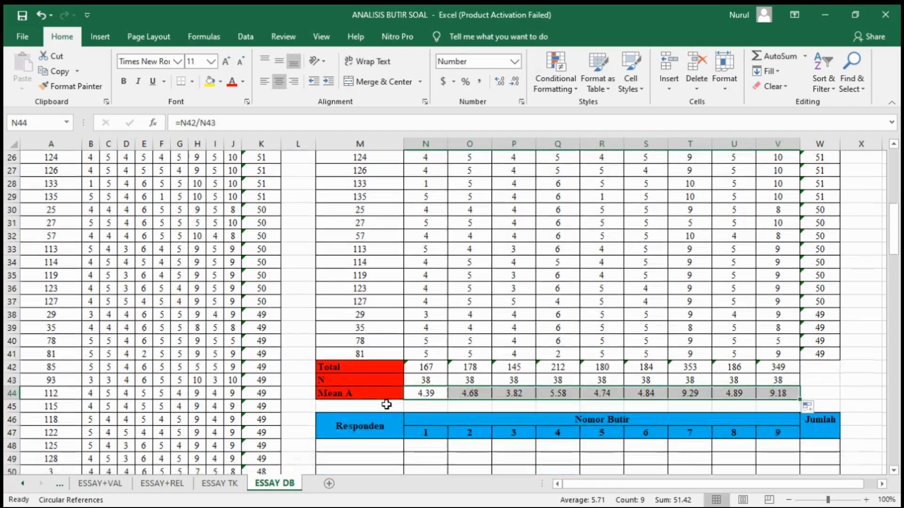
click(387, 404)
scroll(360, 370, down, 1)
scroll(358, 372, down, 5)
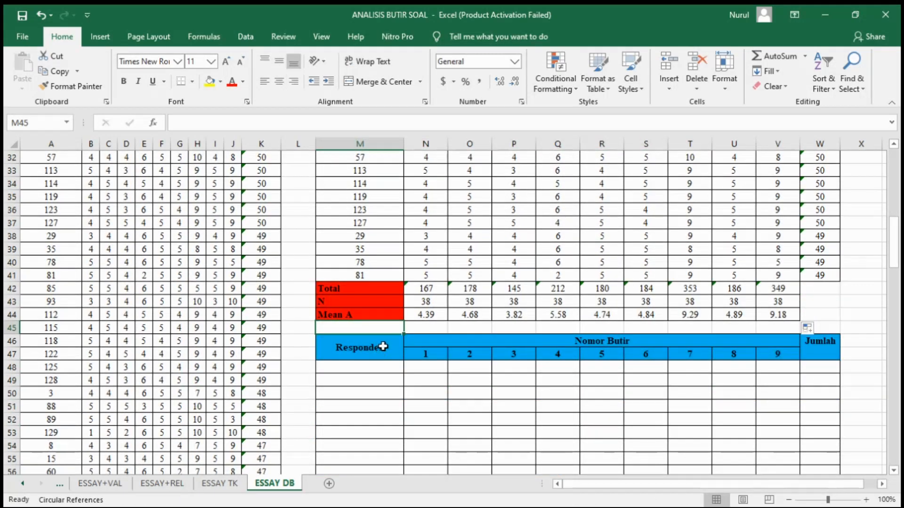
scroll(381, 313, down, 1)
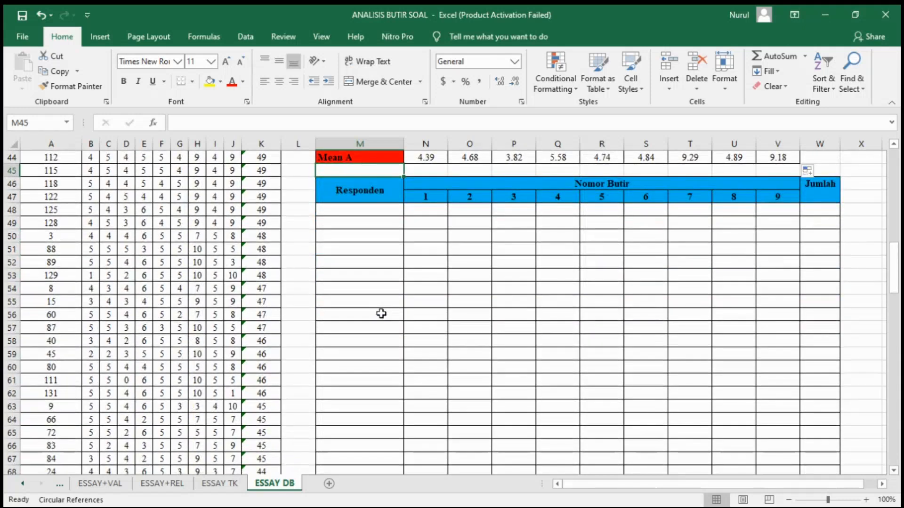
scroll(381, 313, down, 20)
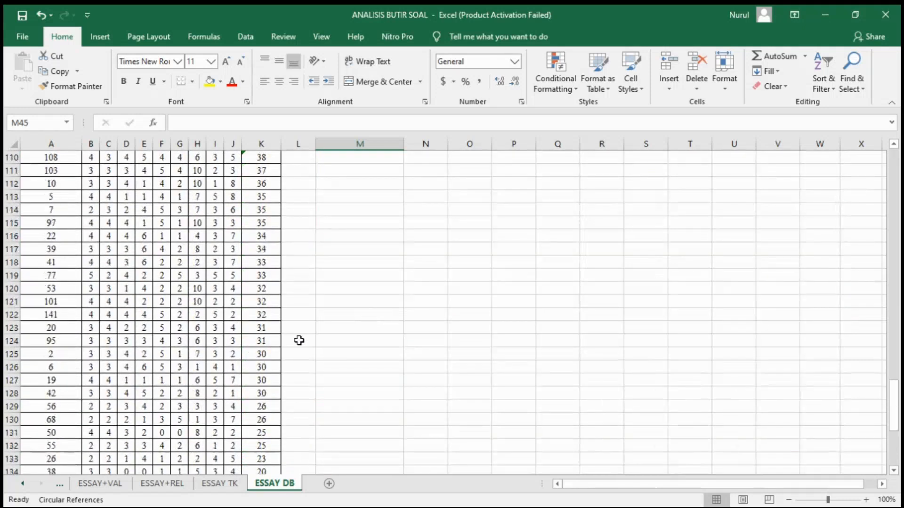
scroll(144, 362, down, 6)
scroll(107, 363, up, 2)
drag(46, 377, 259, 194)
key(ctrl+c)
scroll(490, 254, up, 12)
scroll(460, 273, up, 3)
scroll(460, 273, up, 7)
click(372, 277)
drag(372, 277, 807, 277)
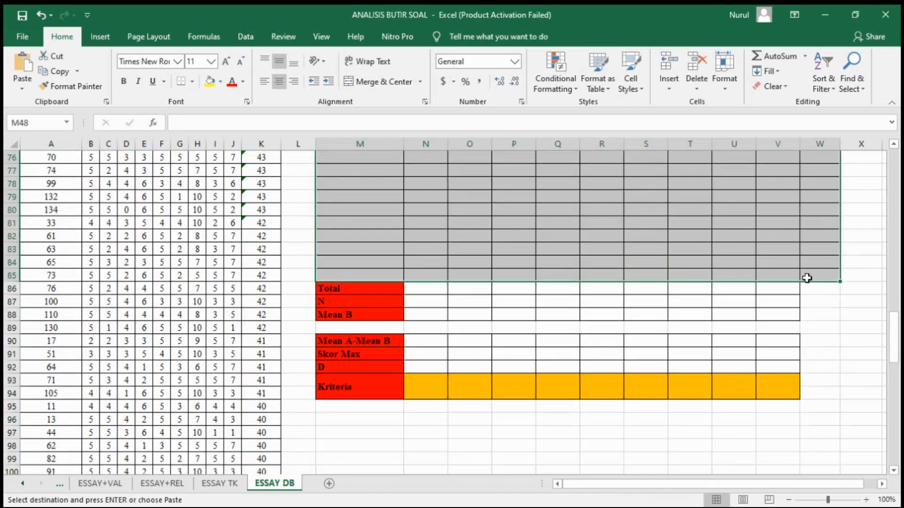
click(29, 69)
Step: Sum item 1's lower-group scores in Total cell N86 with =SUM(N48:N85) and copy the formula across to V86
scroll(383, 347, up, 1)
scroll(430, 339, down, 10)
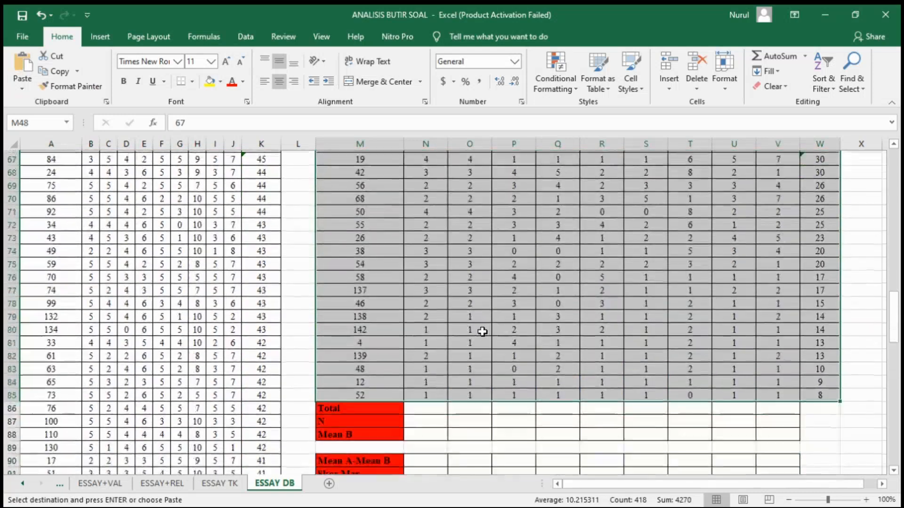
scroll(428, 384, down, 1)
click(426, 381)
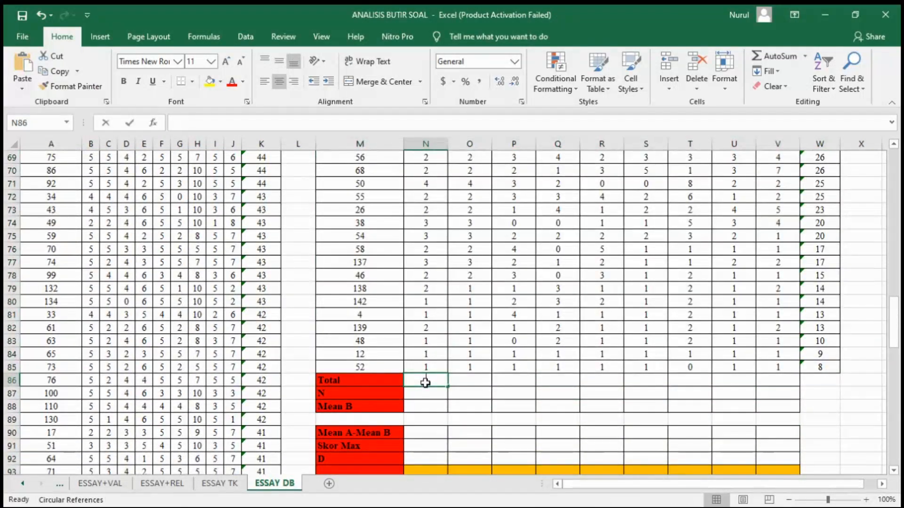
text(=SU)
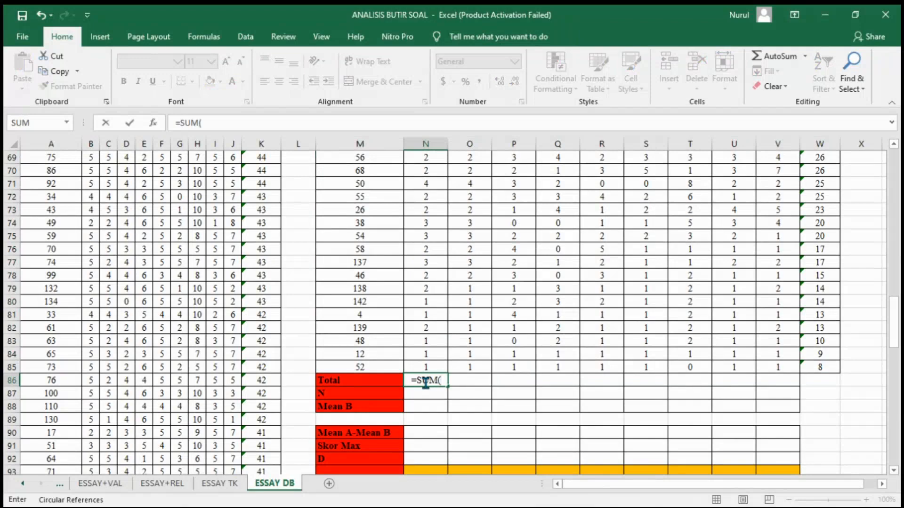
text(M()
scroll(426, 382, up, 9)
click(427, 236)
drag(430, 246, 426, 430)
text())
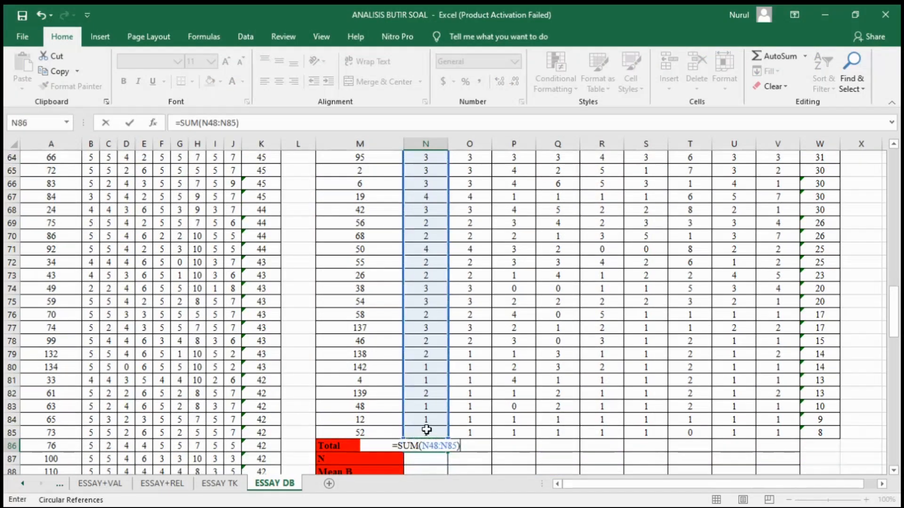
key(Return)
scroll(430, 401, down, 2)
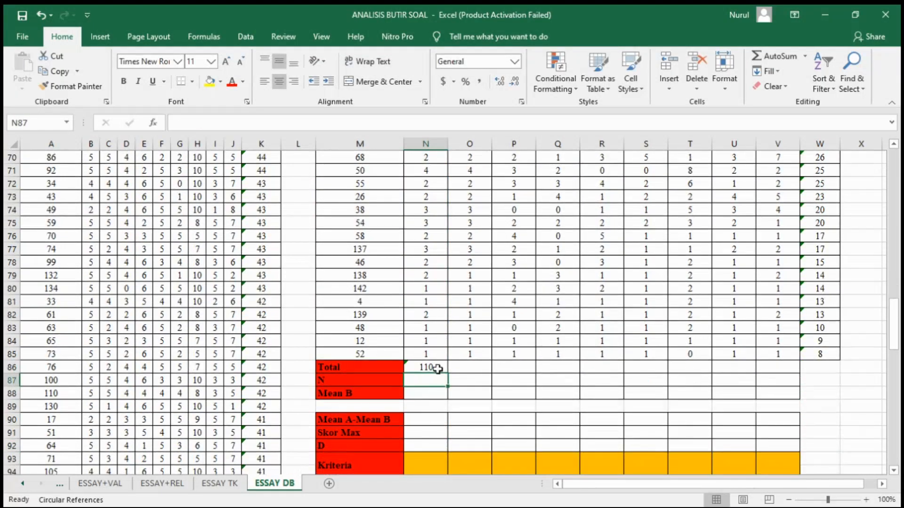
click(438, 369)
drag(448, 373, 787, 367)
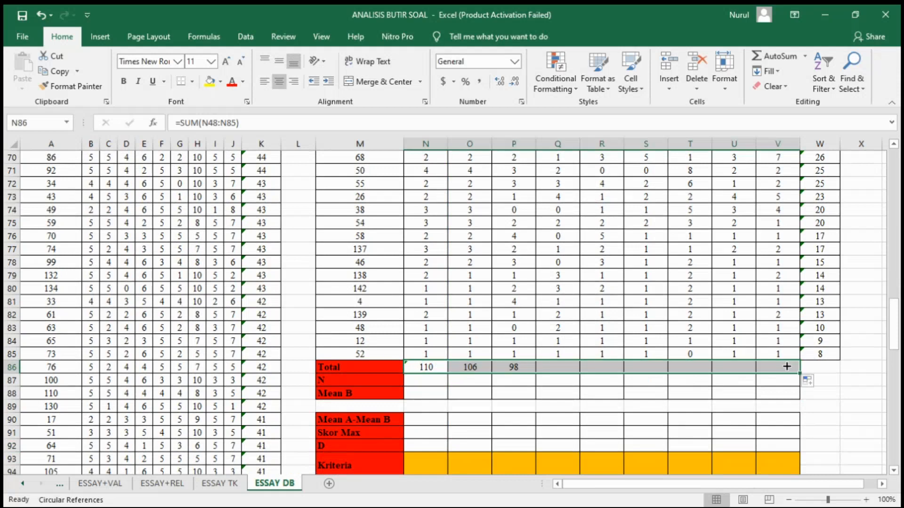
Step: Enter 38 as the lower group's respondent count in N cell N87 and copy it across to V87
click(432, 379)
text(38)
key(Return)
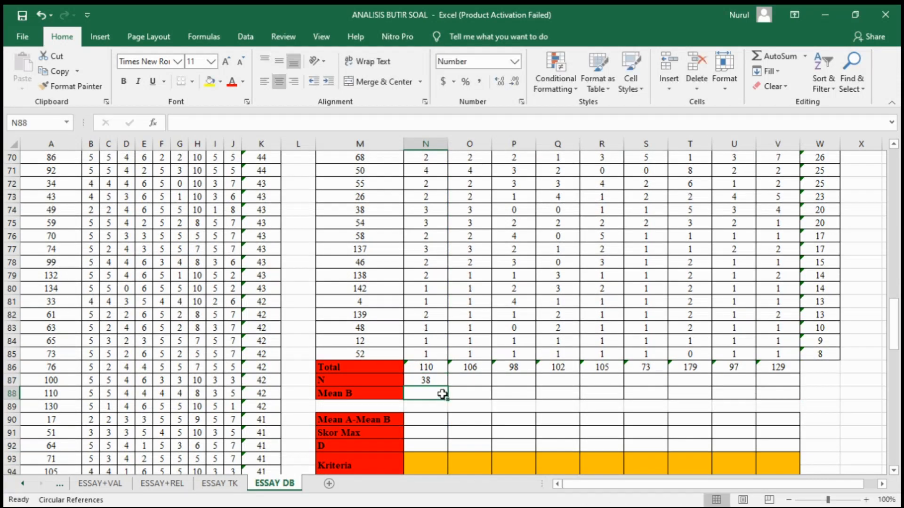
click(442, 380)
drag(448, 386, 795, 387)
Step: Calculate item 1's lower-group mean in Mean B cell N88 with =N86/N87 and copy the formula across to V88
click(436, 395)
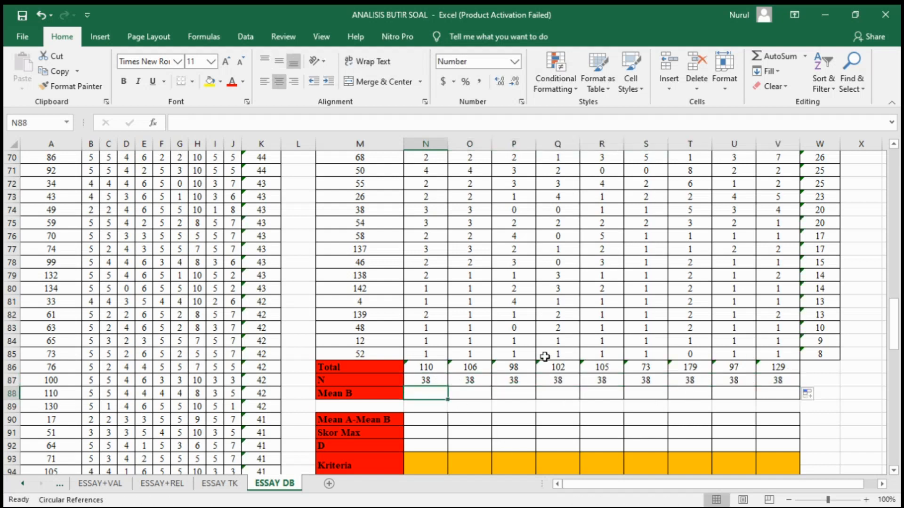
text(=)
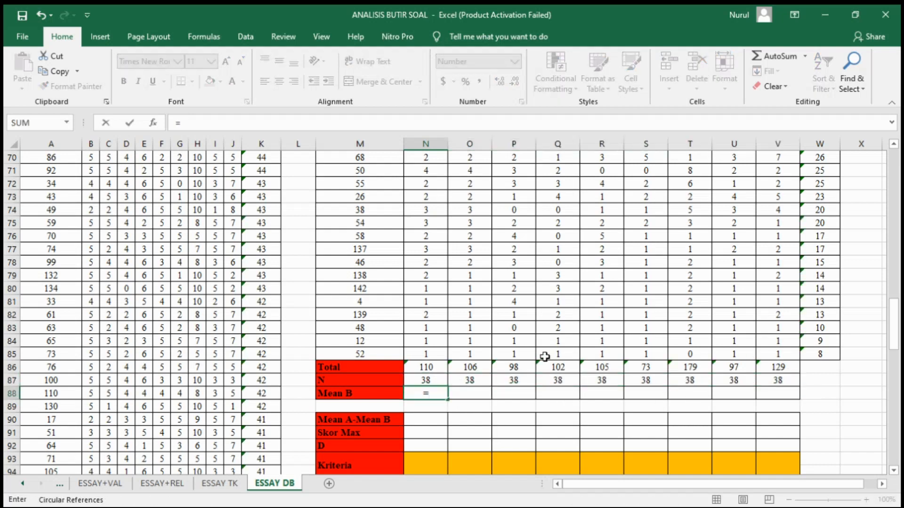
click(440, 369)
text(/)
click(430, 381)
key(Return)
click(434, 394)
drag(449, 400, 779, 390)
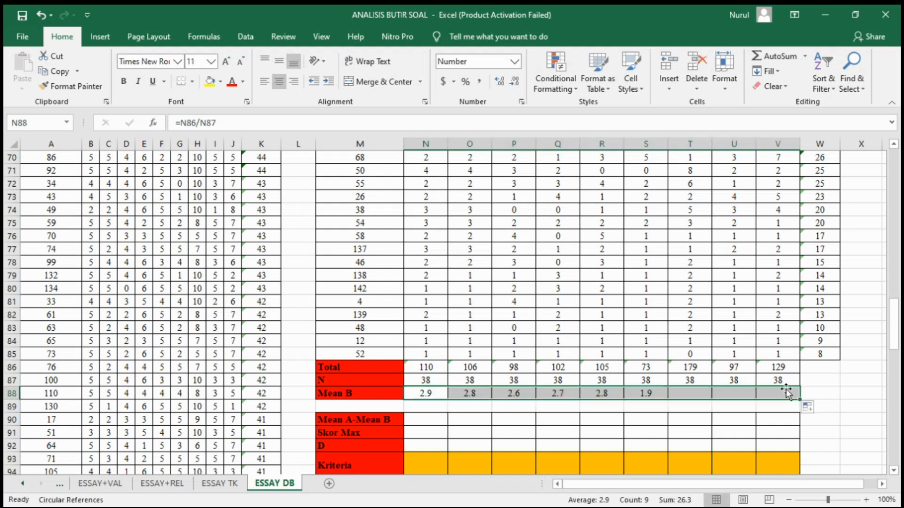
Step: Subtract item 1's lower-group mean from its upper-group mean in cell N90 with =N44-N88 and copy the formula across to V90
click(414, 418)
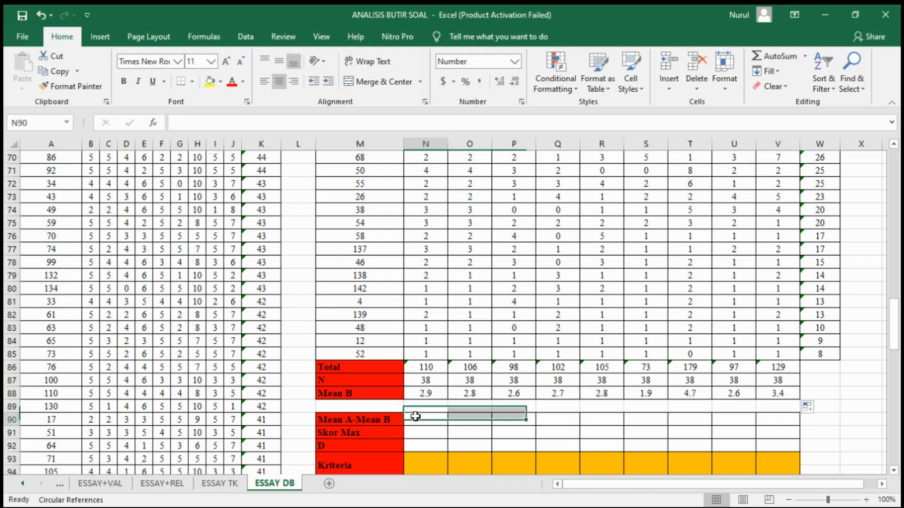
scroll(429, 401, up, 1)
scroll(428, 397, up, 15)
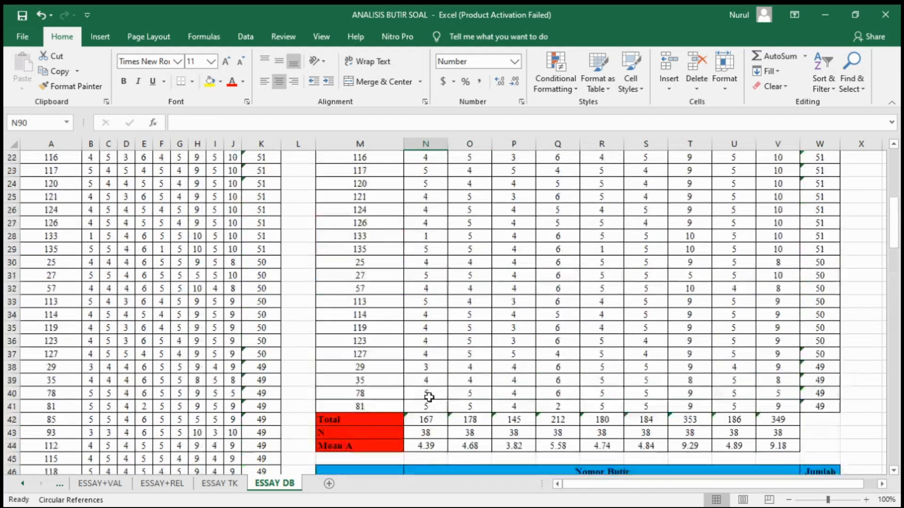
scroll(456, 375, down, 12)
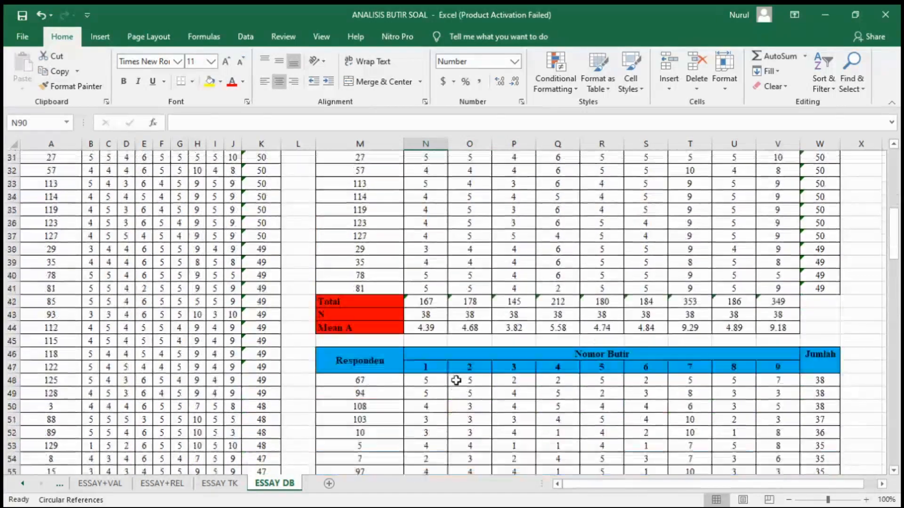
scroll(424, 381, down, 3)
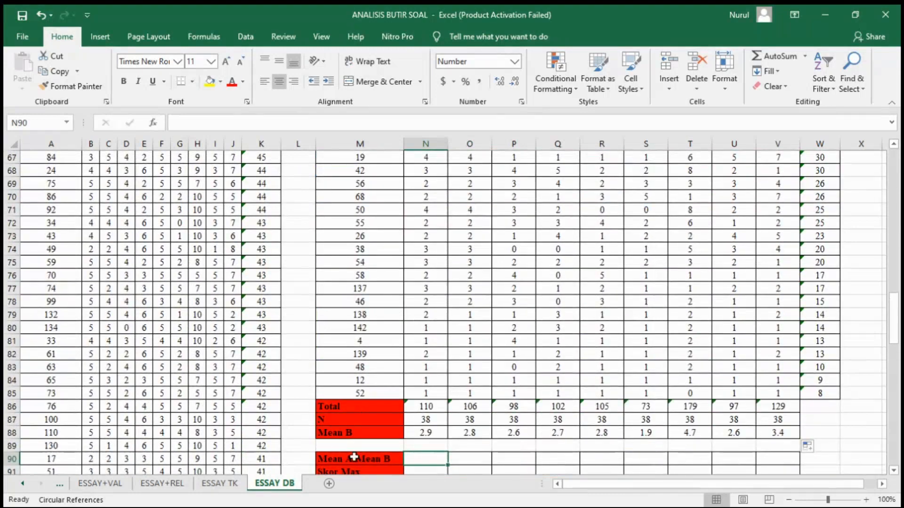
scroll(470, 391, down, 1)
scroll(537, 368, down, 2)
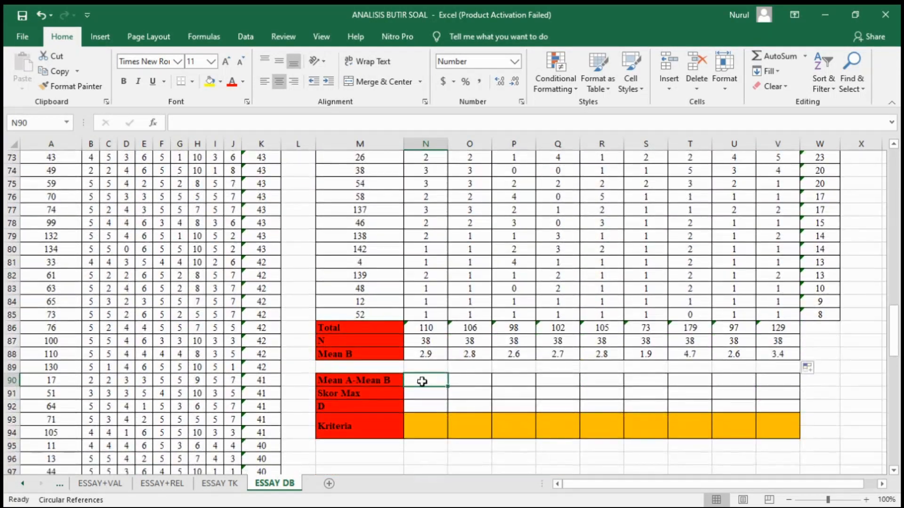
click(418, 393)
click(426, 381)
text(=)
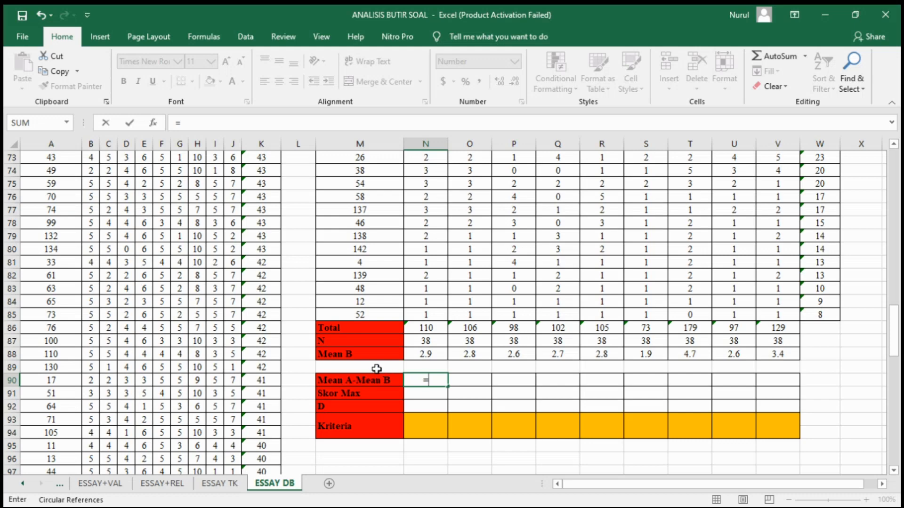
scroll(414, 330, up, 20)
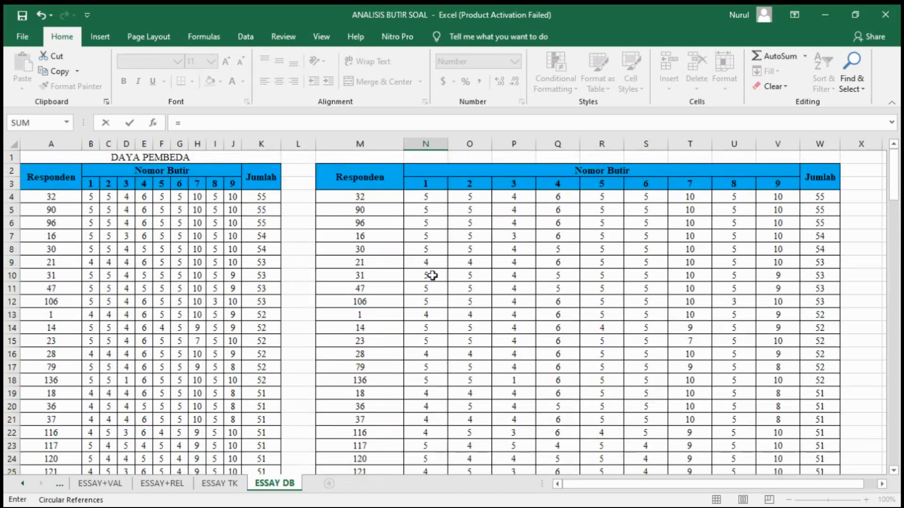
scroll(428, 277, down, 6)
scroll(424, 298, down, 2)
scroll(424, 297, down, 5)
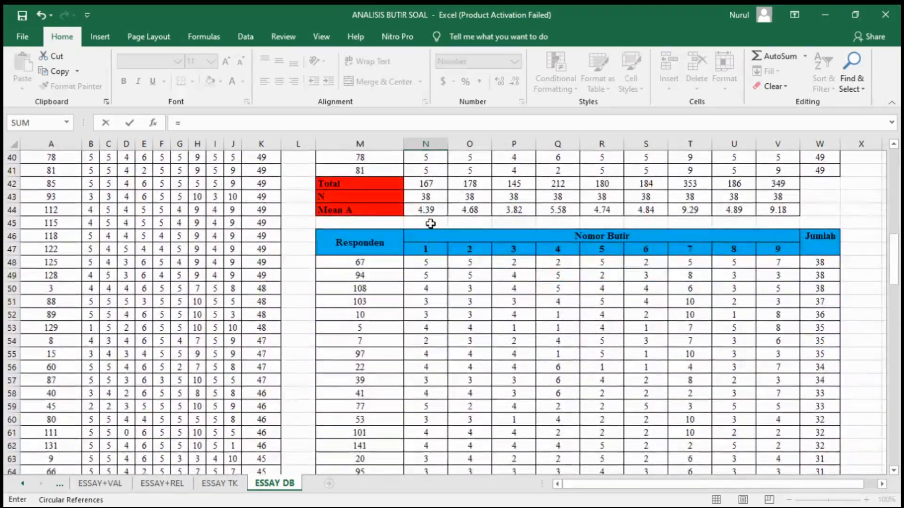
scroll(429, 222, down, 1)
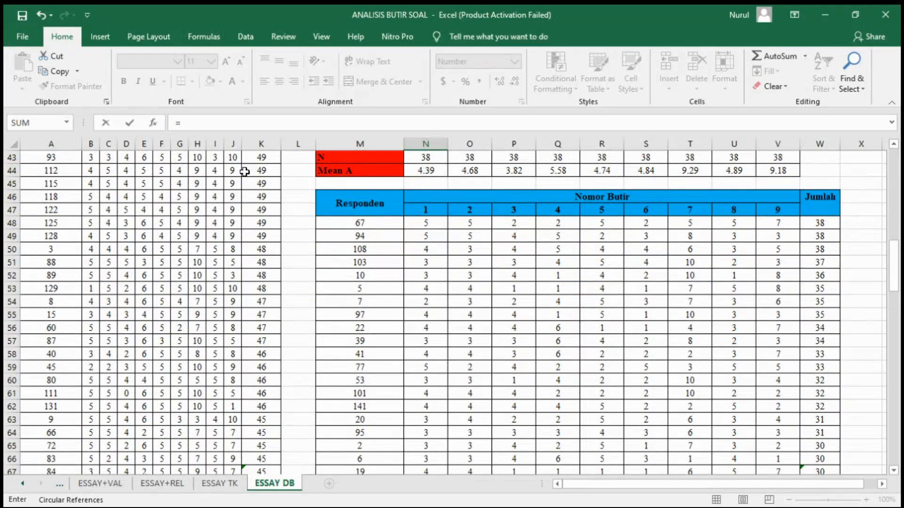
scroll(440, 185, down, 12)
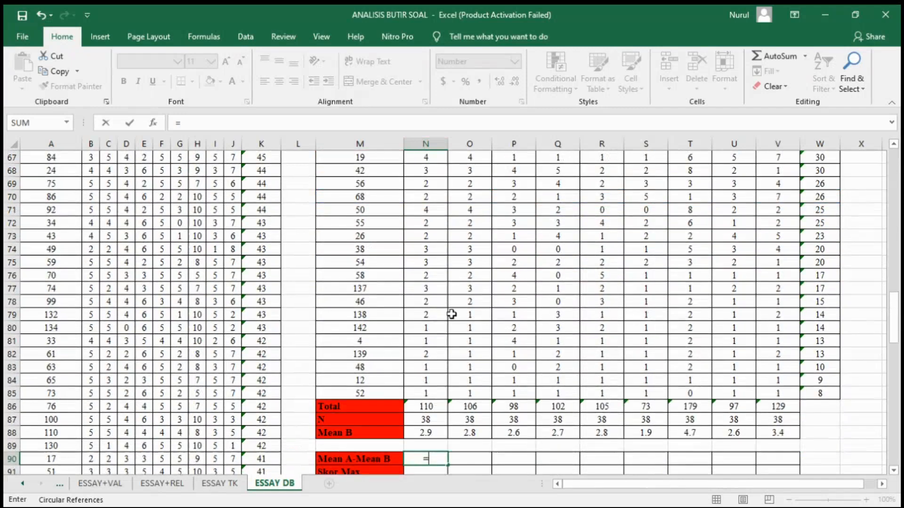
text(N)
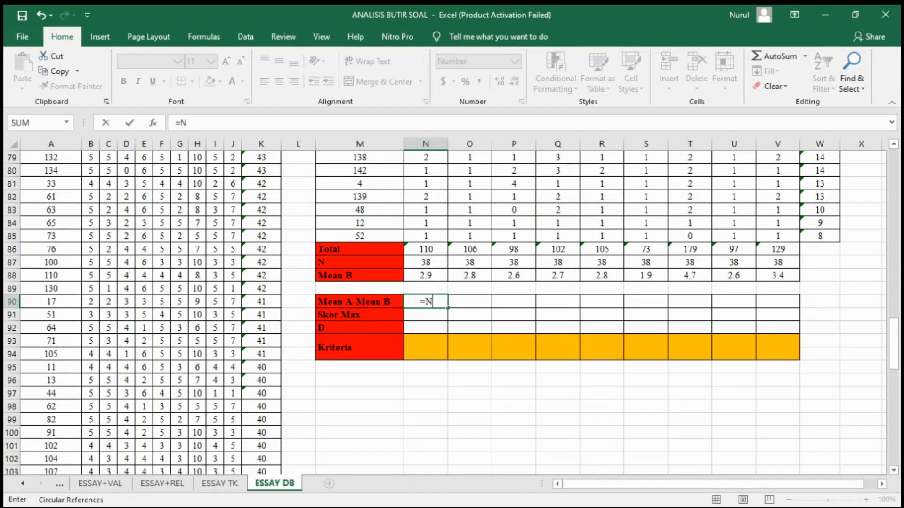
text(44-)
scroll(412, 268, down, 3)
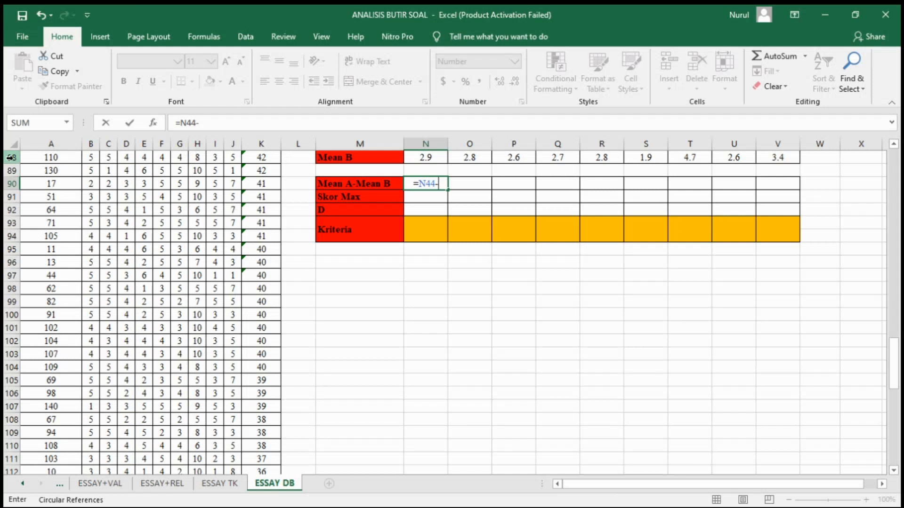
text(N88)
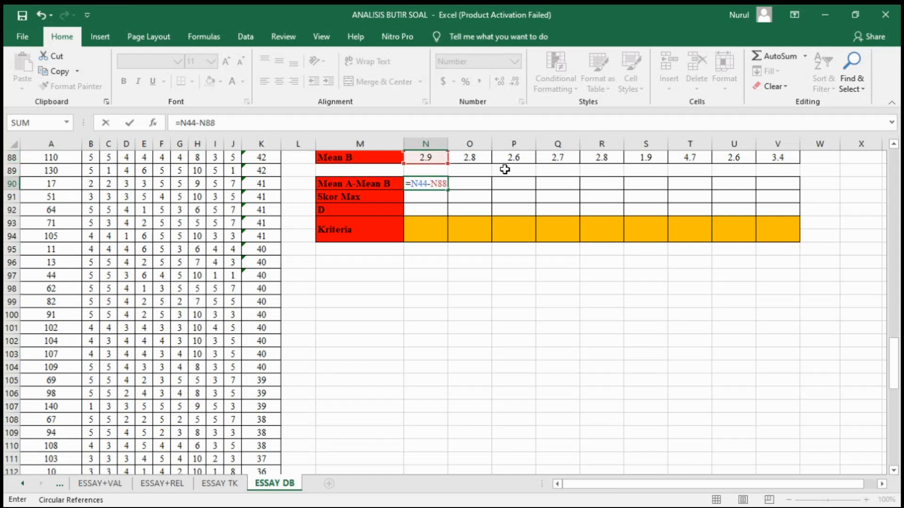
key(Return)
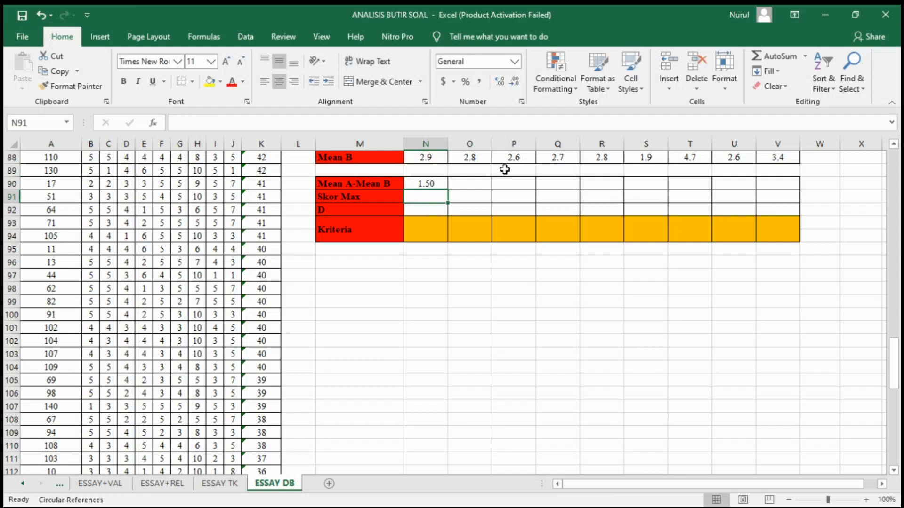
click(431, 185)
drag(448, 190, 787, 184)
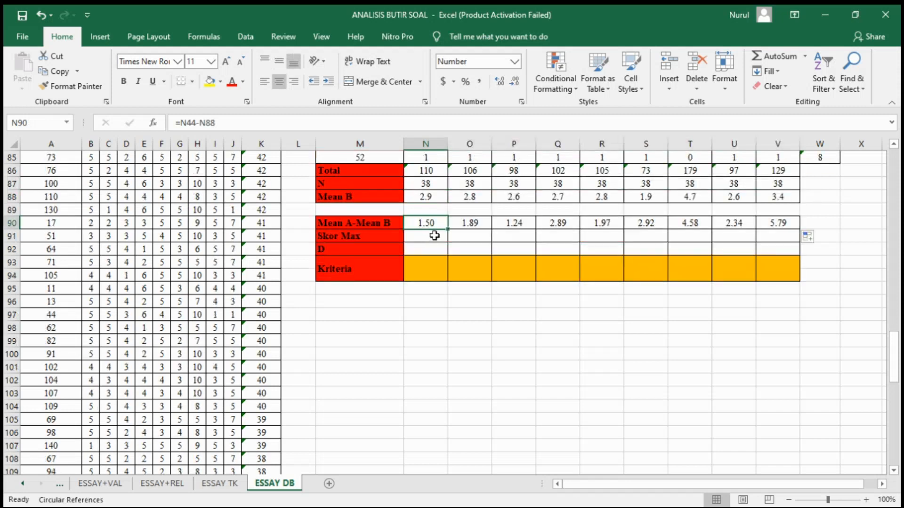
Step: Enter the maximum scores 5, 5, 4, 6, 5, 5, 10, 5 and 10 for items 1 to 9 in Skor Max cells N91:V91
click(434, 235)
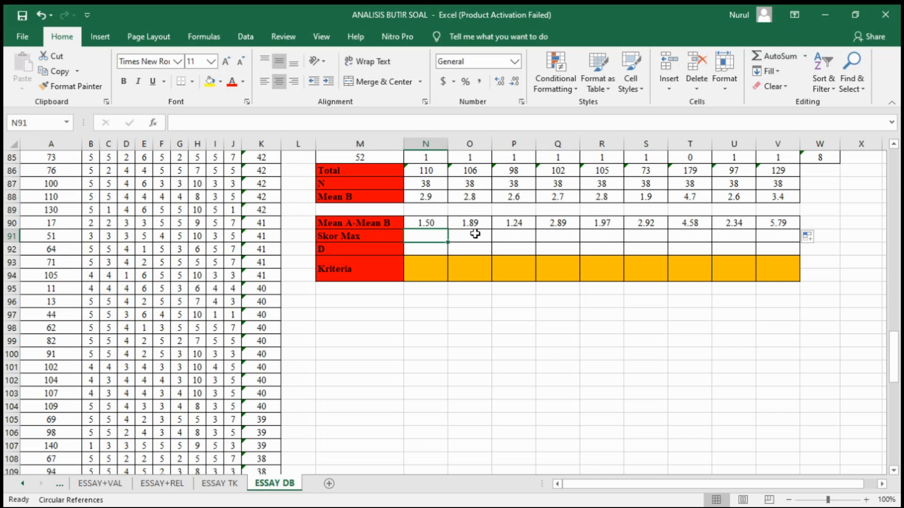
text(5)
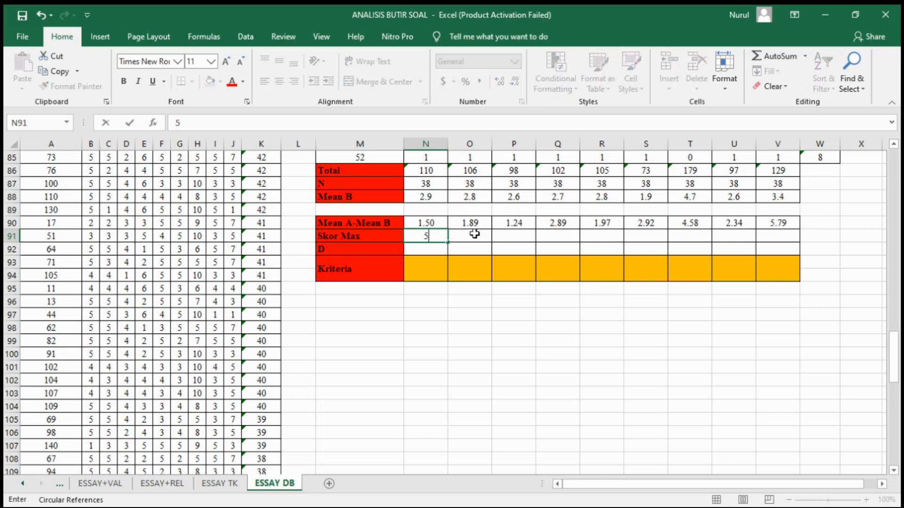
click(474, 234)
text(5)
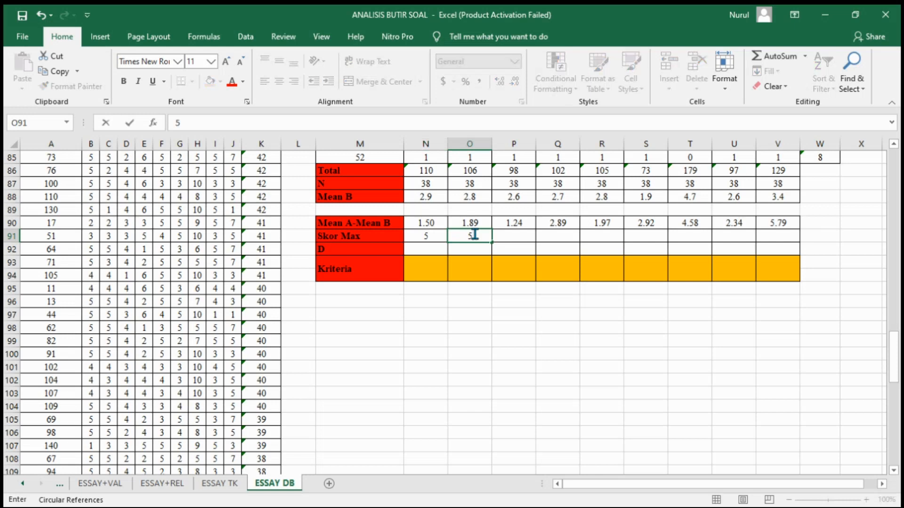
key(Tab)
text(4)
key(Tab)
text(6)
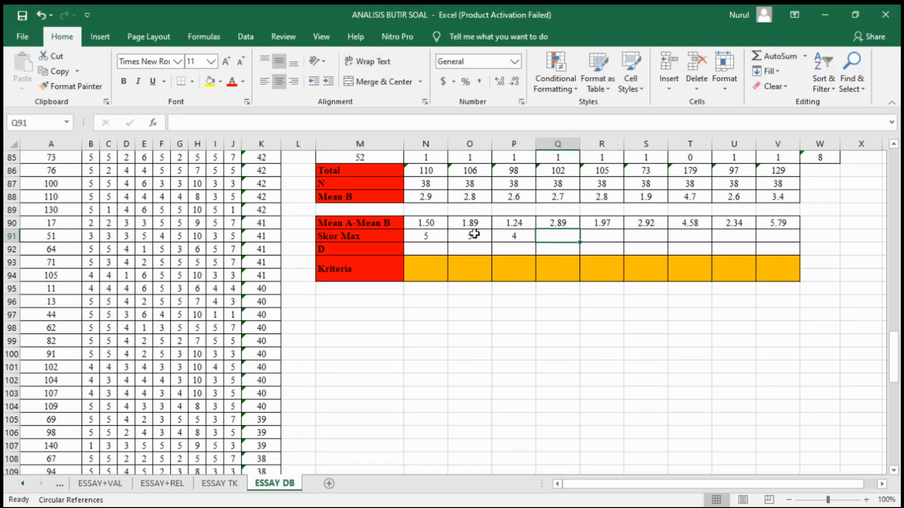
key(Tab)
text(5)
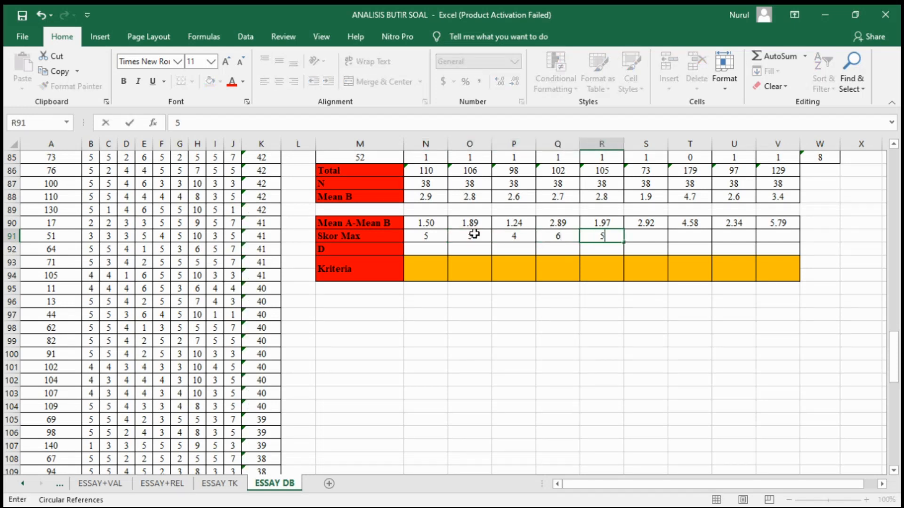
key(Tab)
text(5)
key(Tab)
text(10)
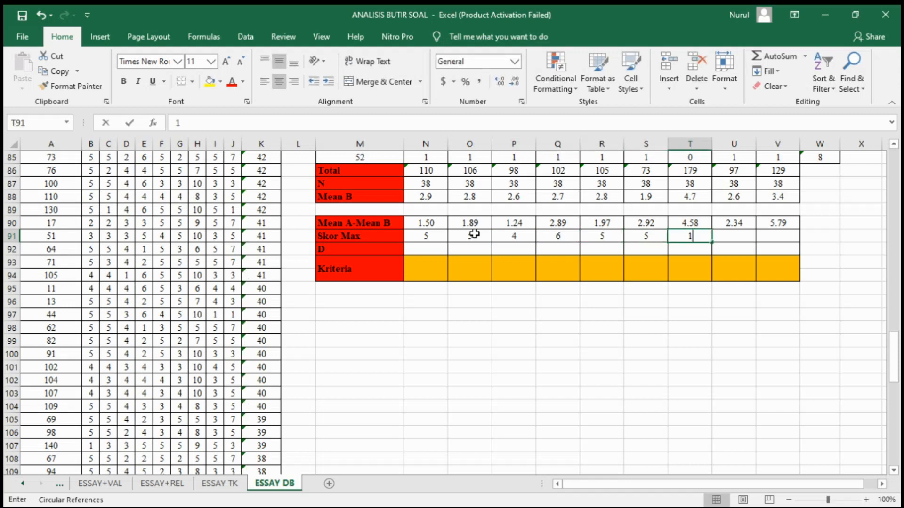
key(Tab)
text(5)
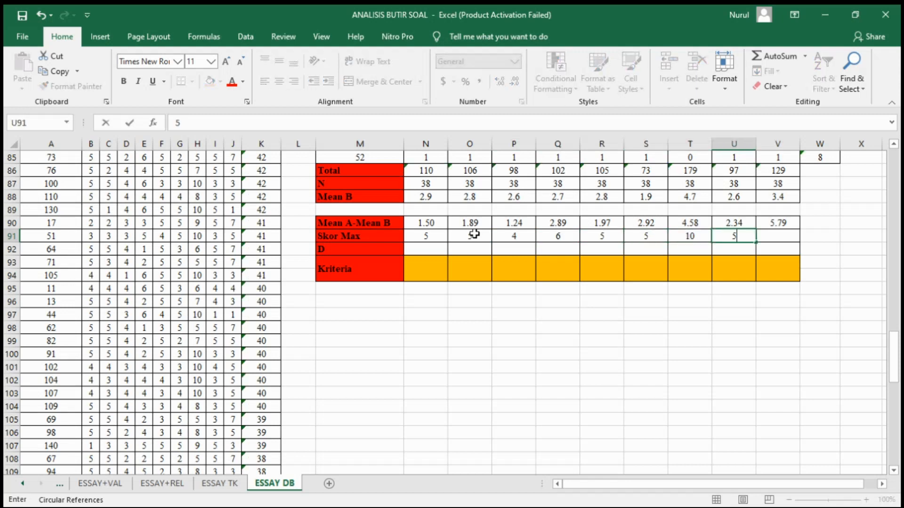
key(Tab)
text(1)
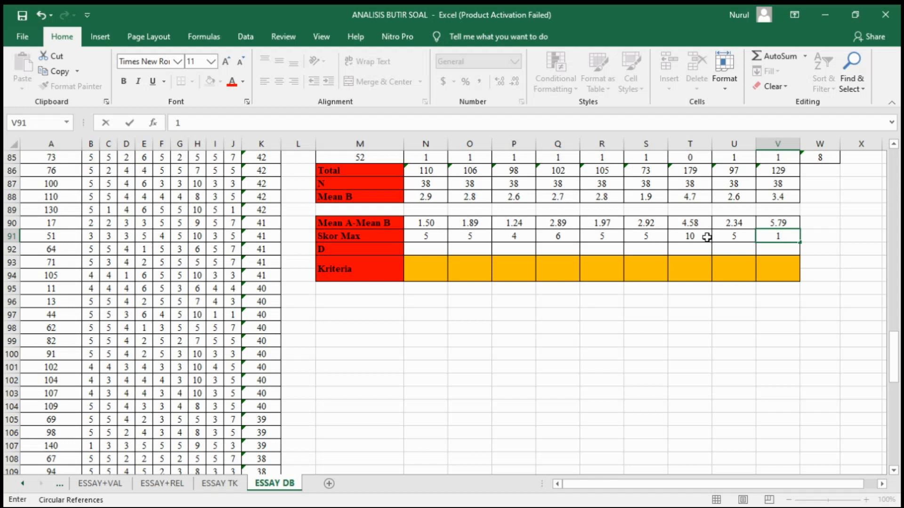
text(0)
Step: Calculate item 1's discriminating power in D cell N92 with =N90/N91 and copy the formula across to V92
click(429, 248)
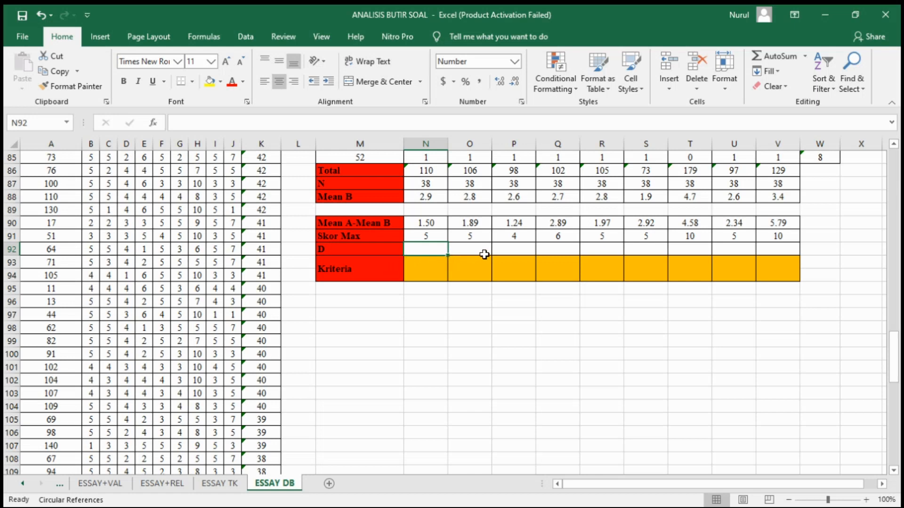
text(=)
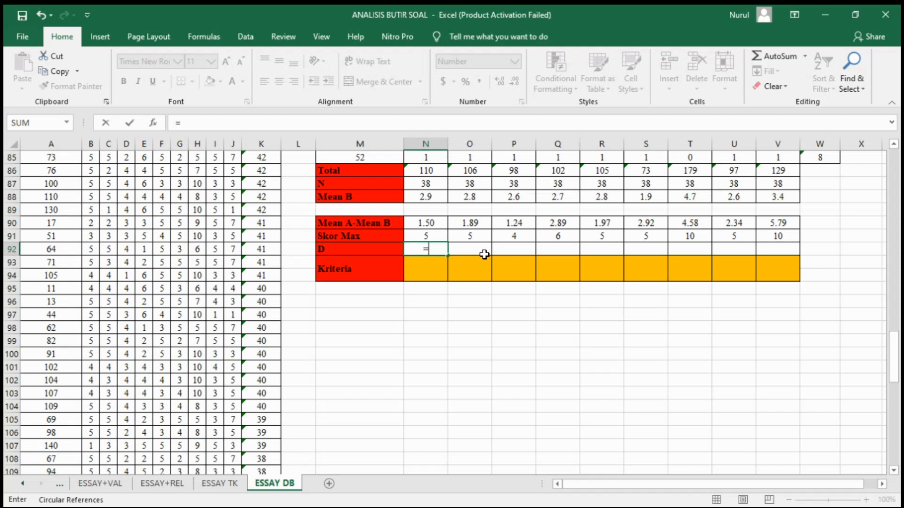
click(433, 223)
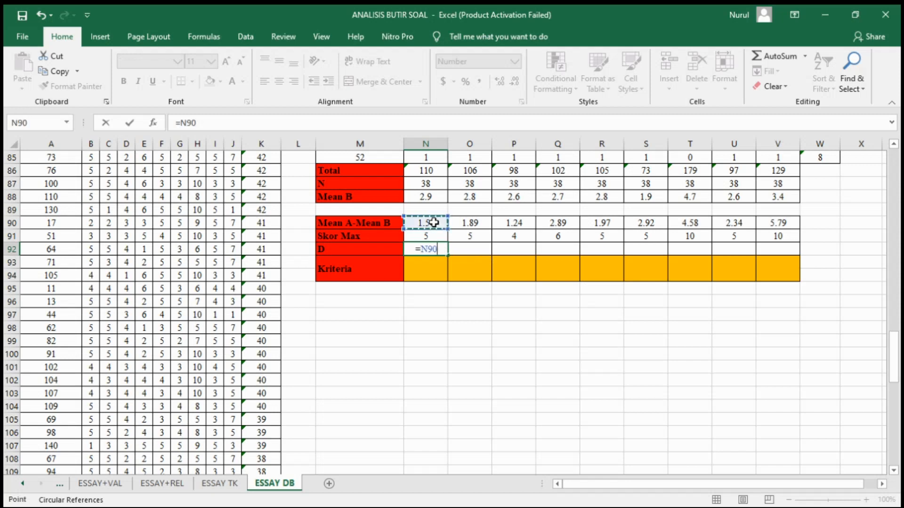
text(/)
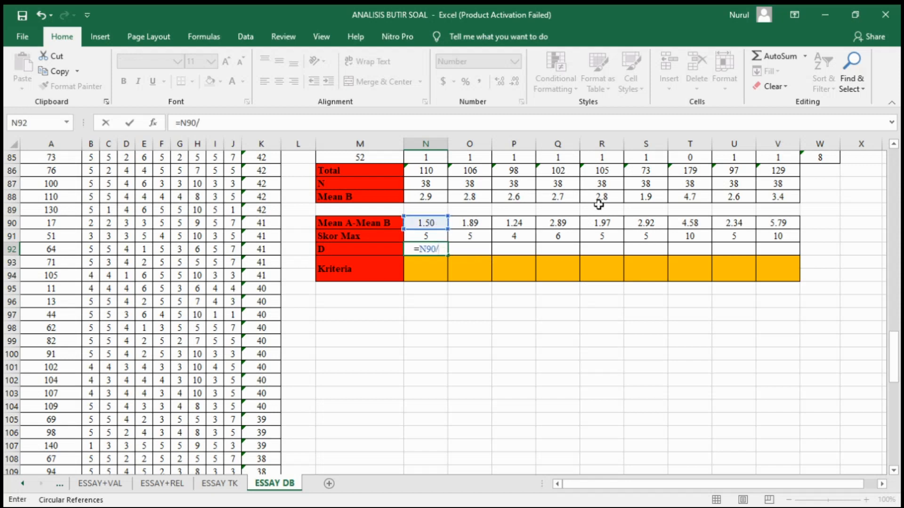
click(427, 237)
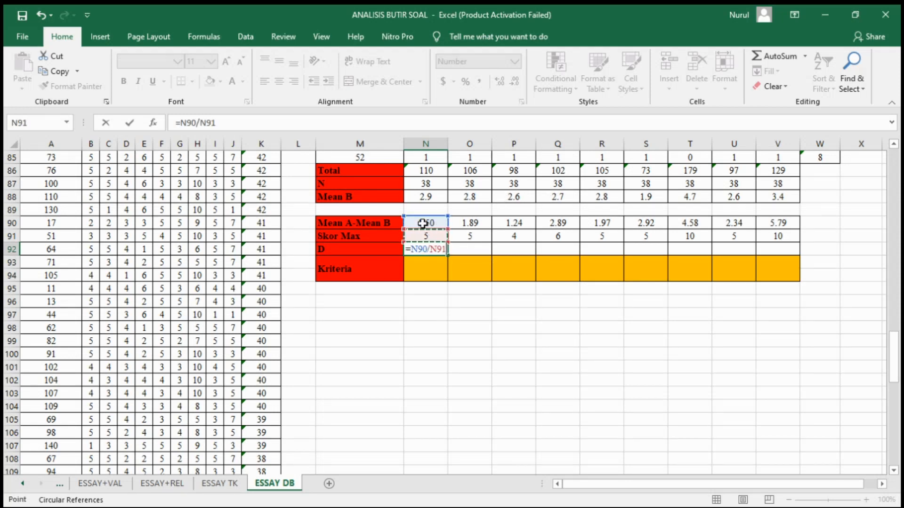
key(Return)
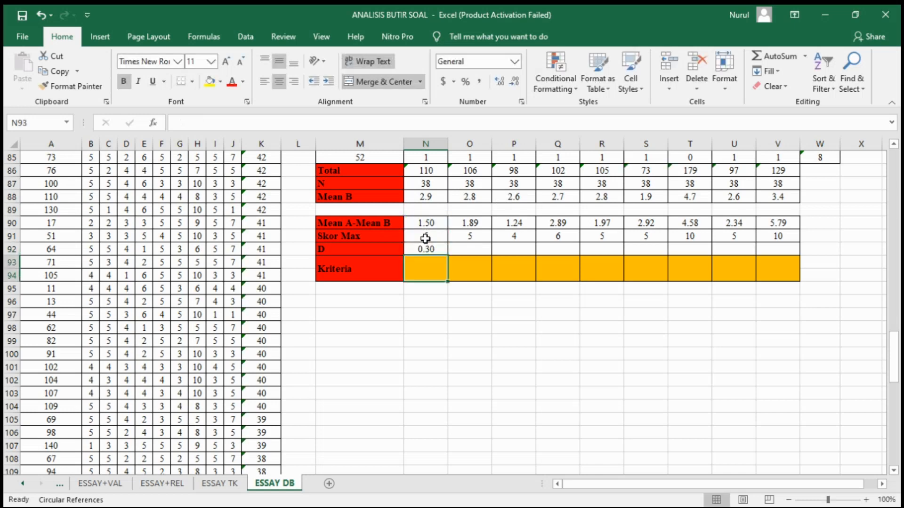
click(434, 250)
drag(448, 254, 784, 253)
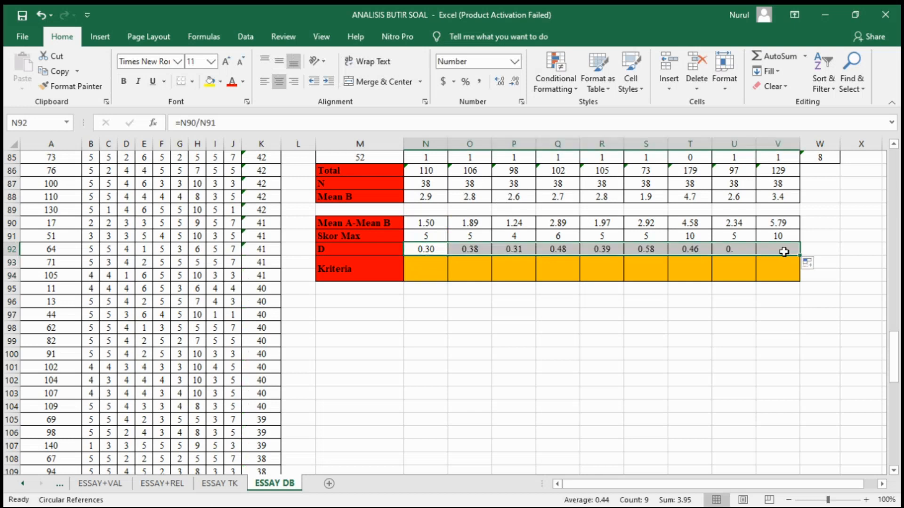
Step: Classify item 1's D in Kriteria cell N93 with nested IFs on N92: >=0.4 Sangat Baik, >=0.3 Baik, >=0.2 Cukup, <0.2 Jelek
click(427, 282)
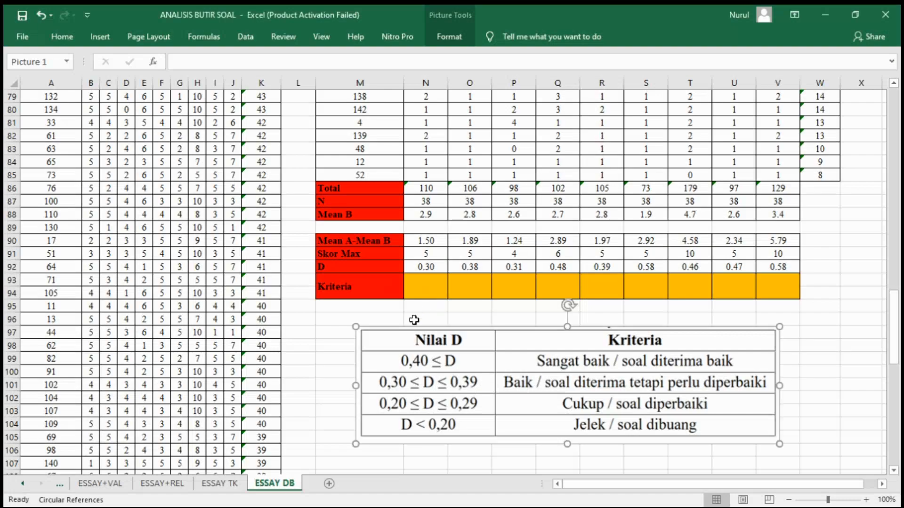
click(433, 288)
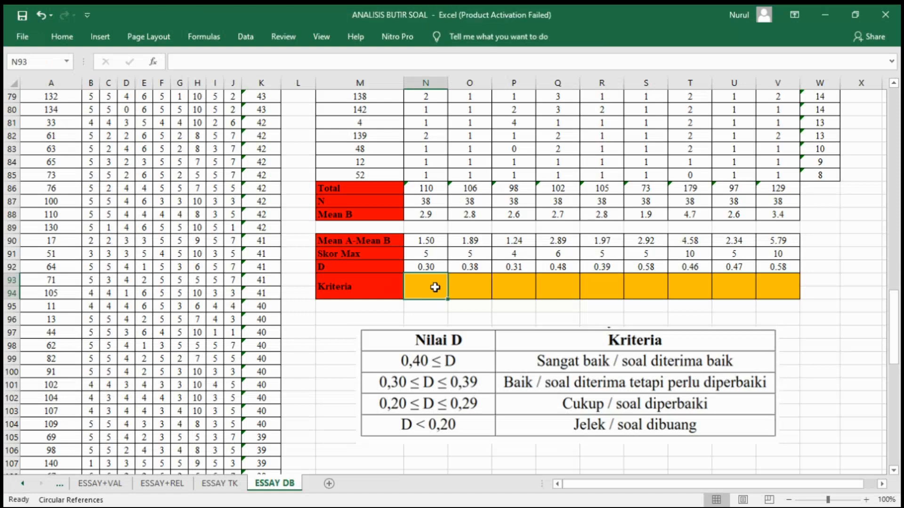
text(=IF()
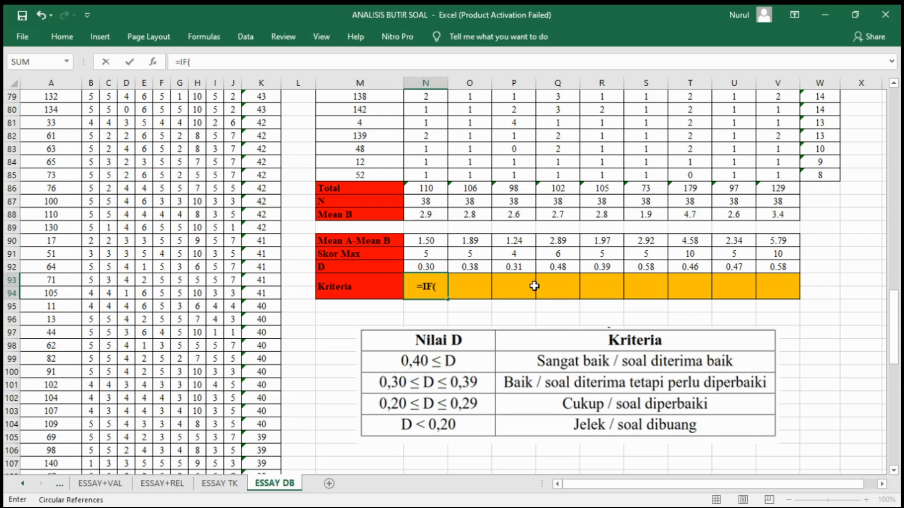
text(N92>)
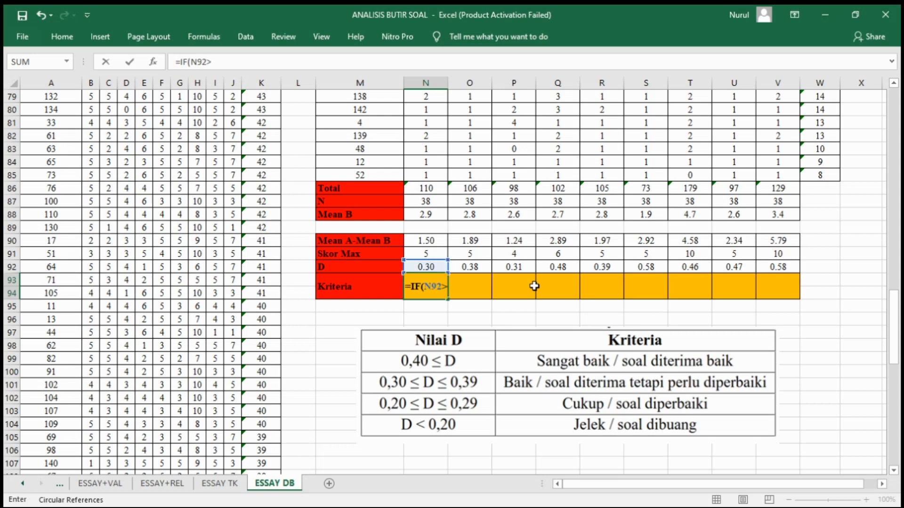
text(=0.)
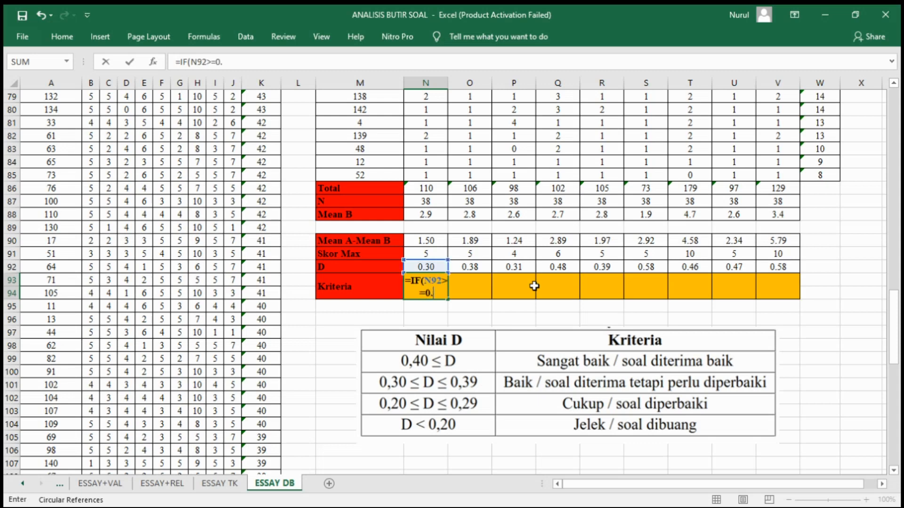
text(4,"Sanga)
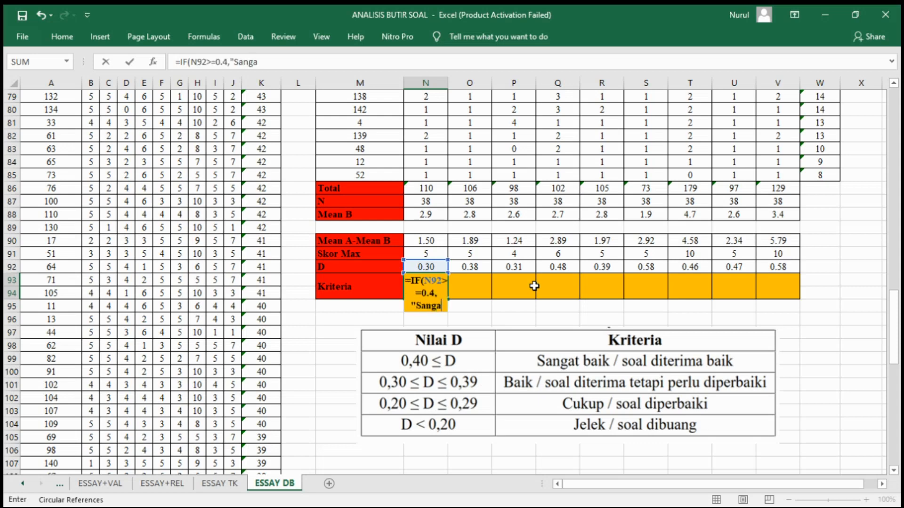
text(t Baik",IF)
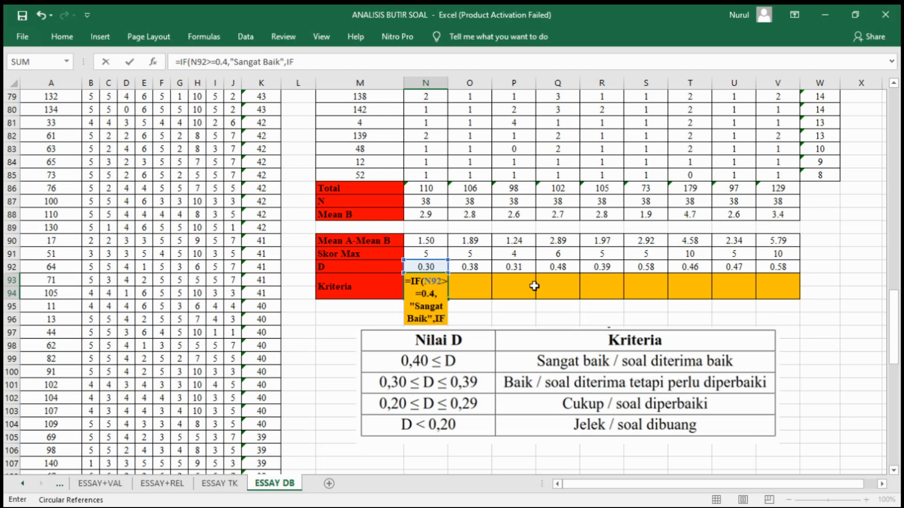
text((N92)
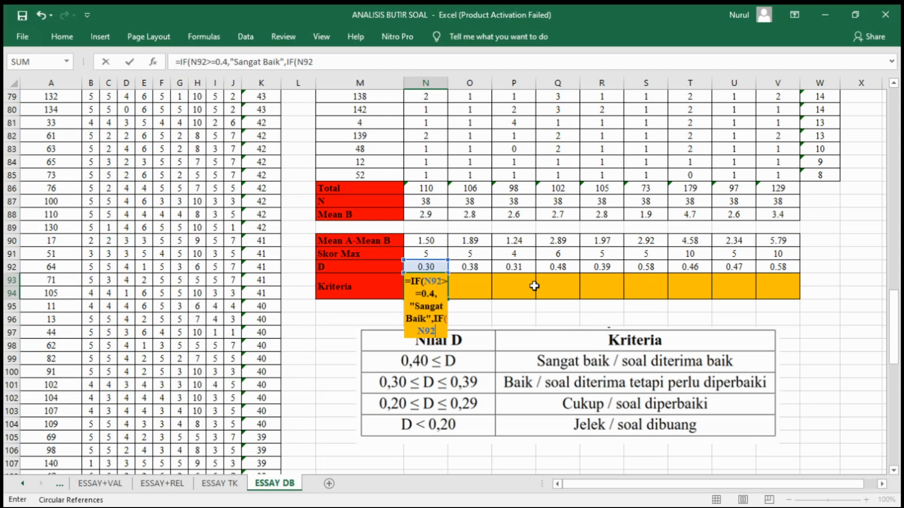
text(>=0.3,)
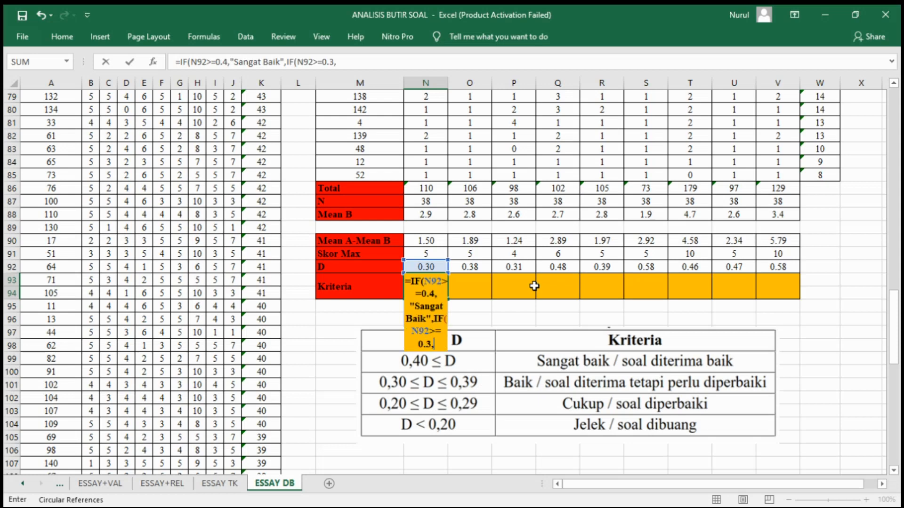
text("Baik",)
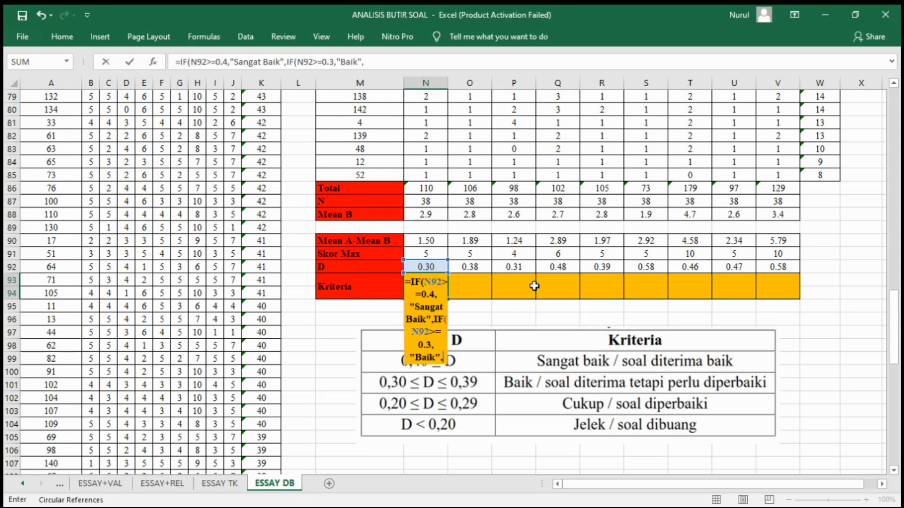
text(IF(N92)
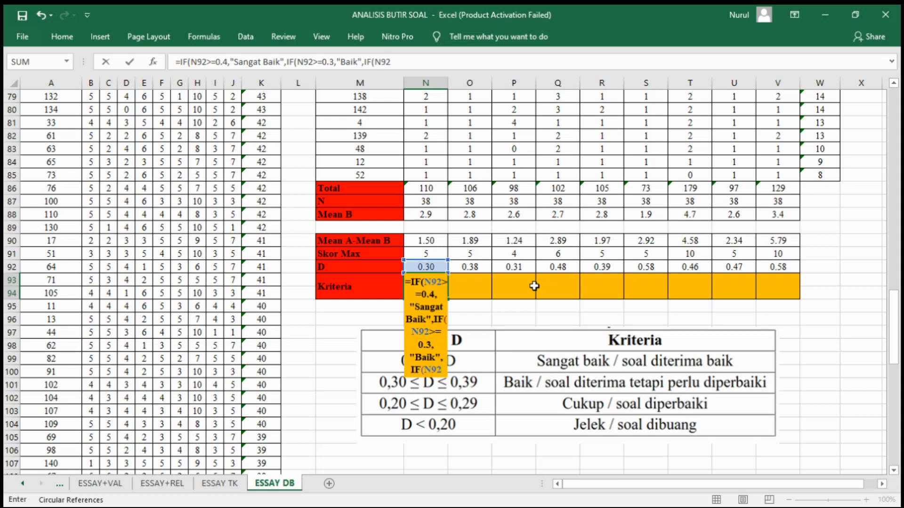
text(>=0.)
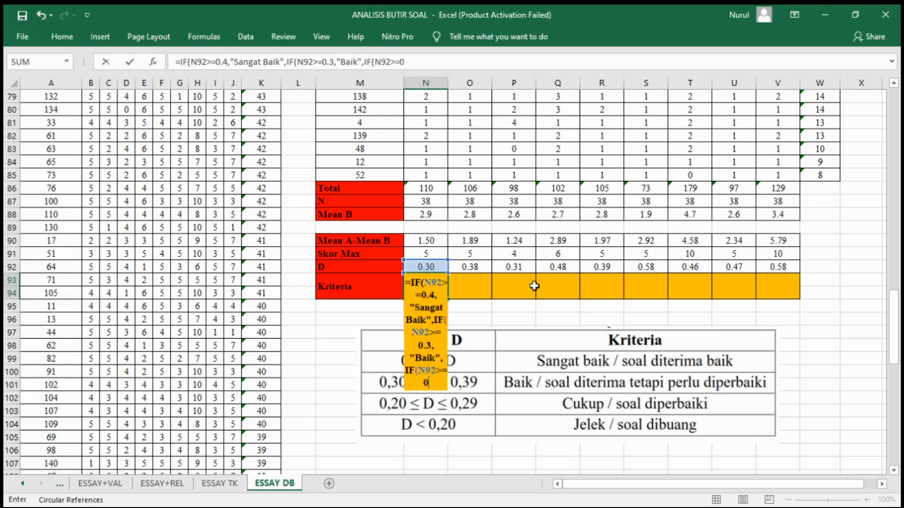
text(2,"Cuku)
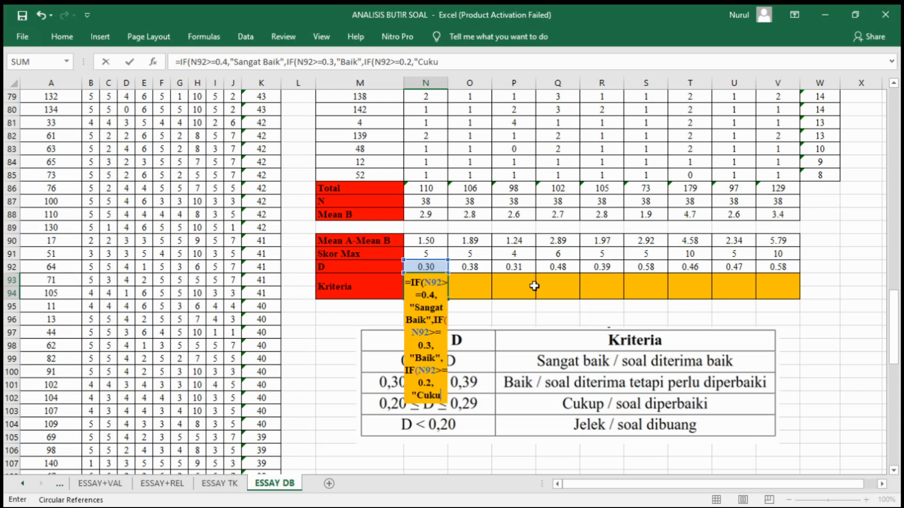
text(p",IF(N92)
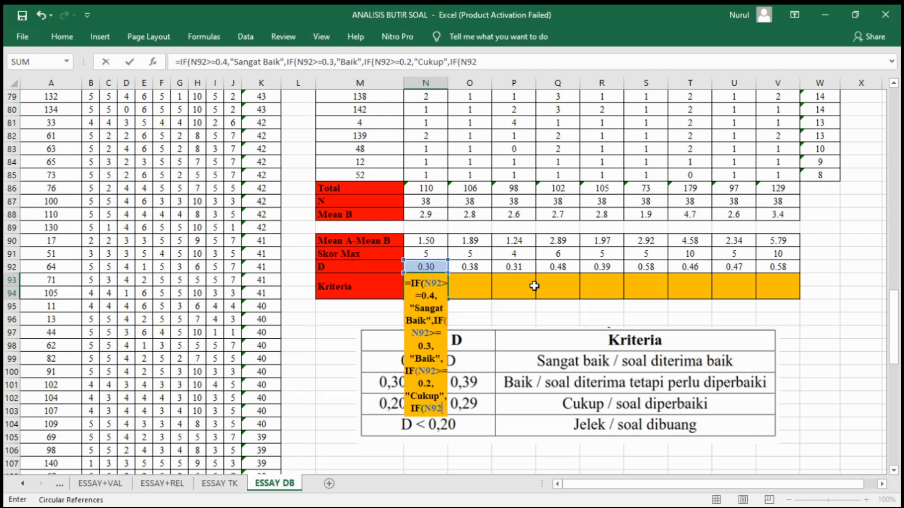
text(<0.2)
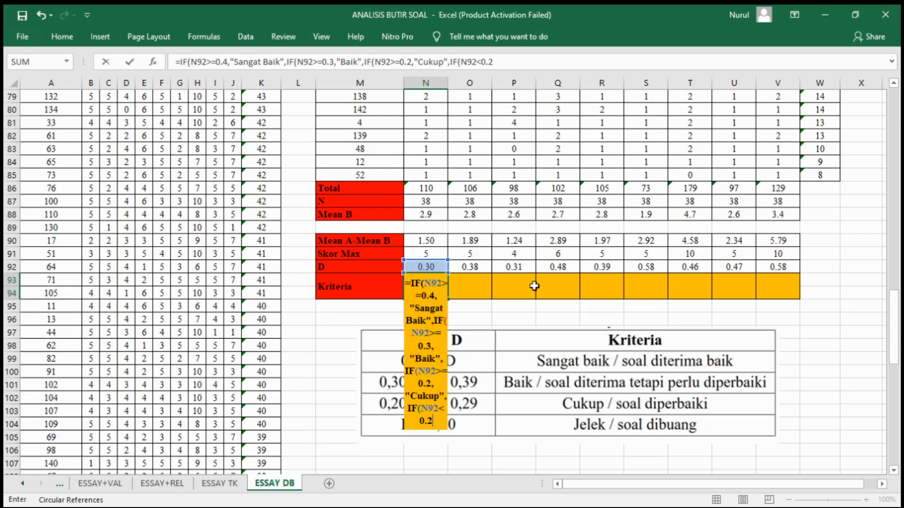
text(,"Jelek")
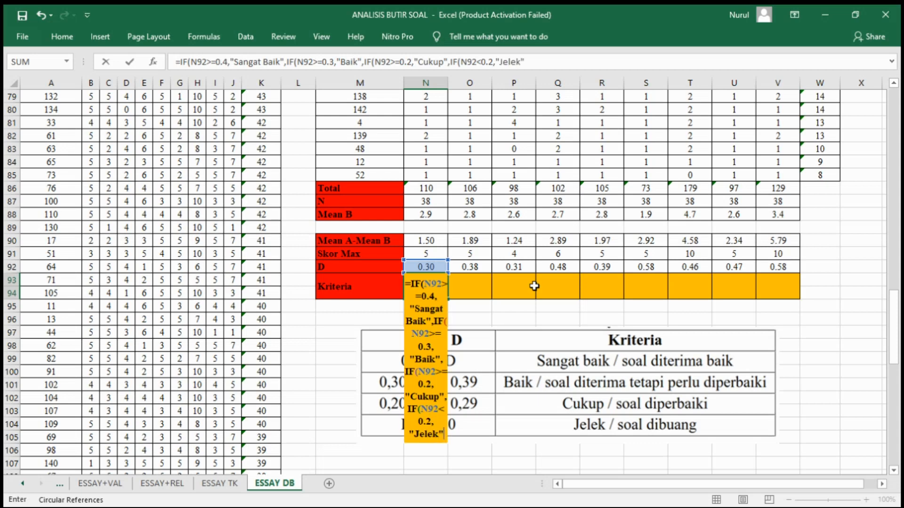
text()))))
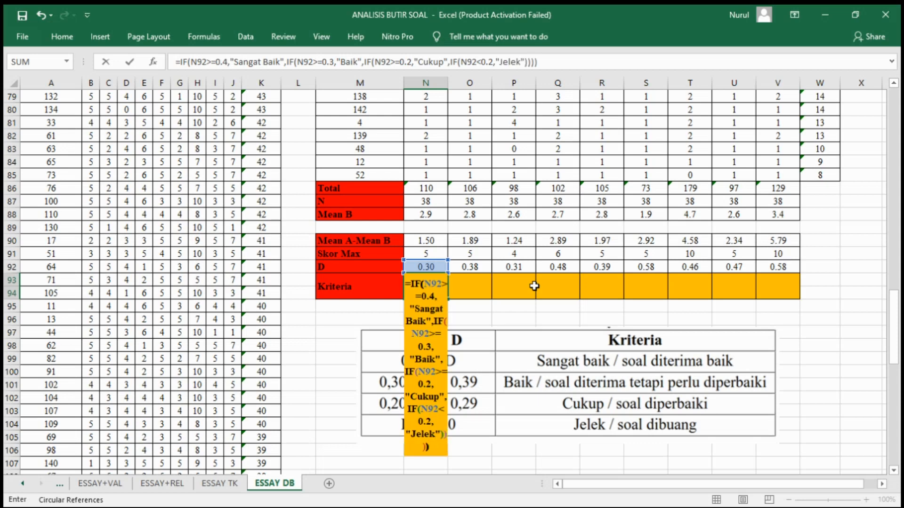
key(Return)
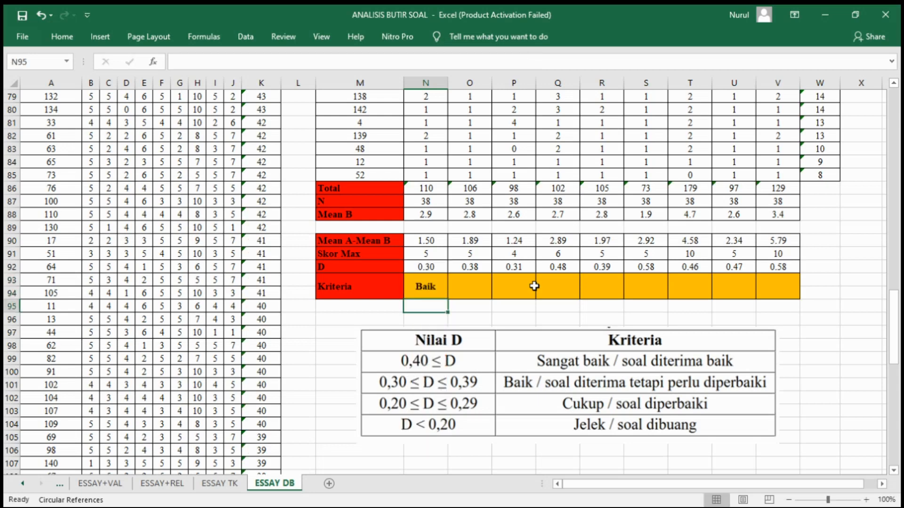
click(429, 287)
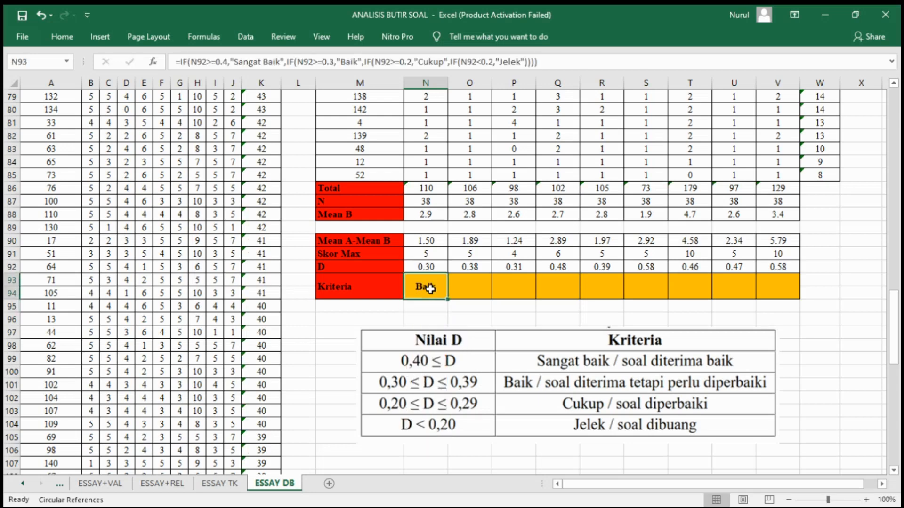